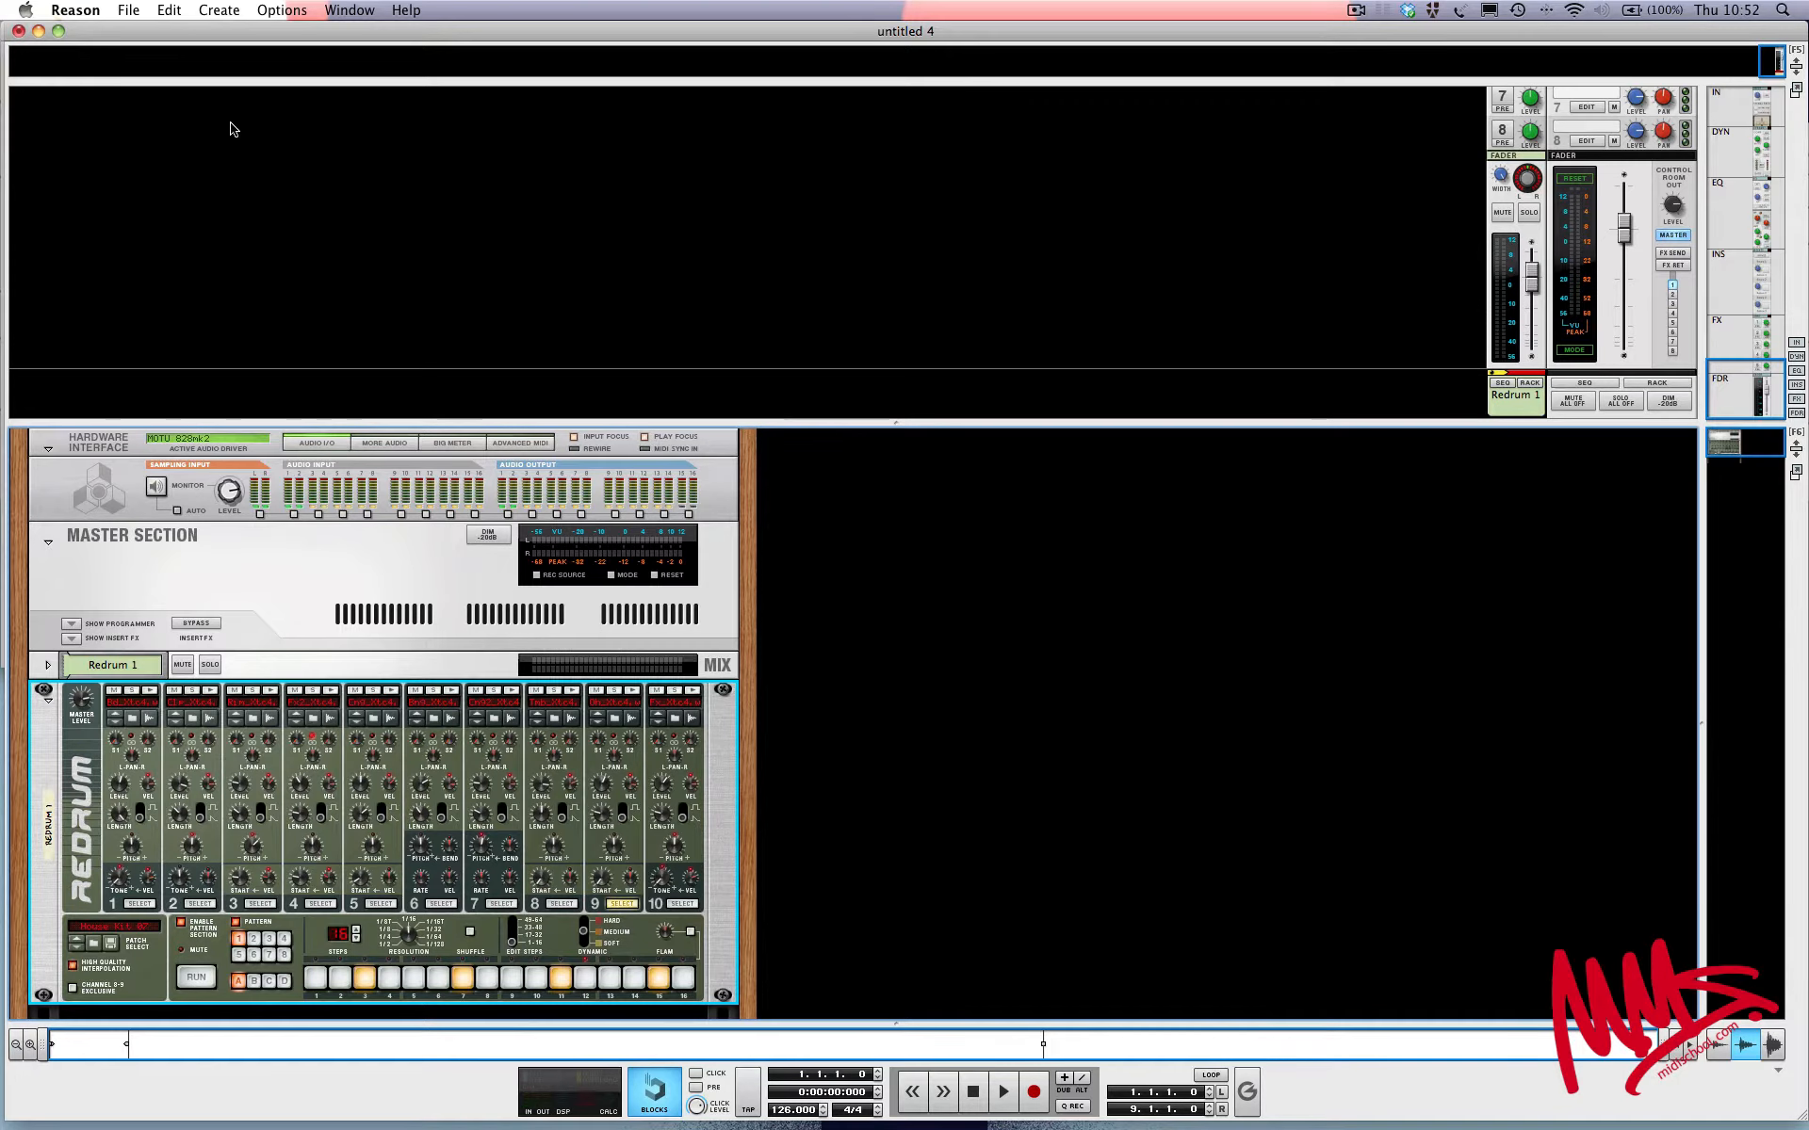
left_click(214, 11)
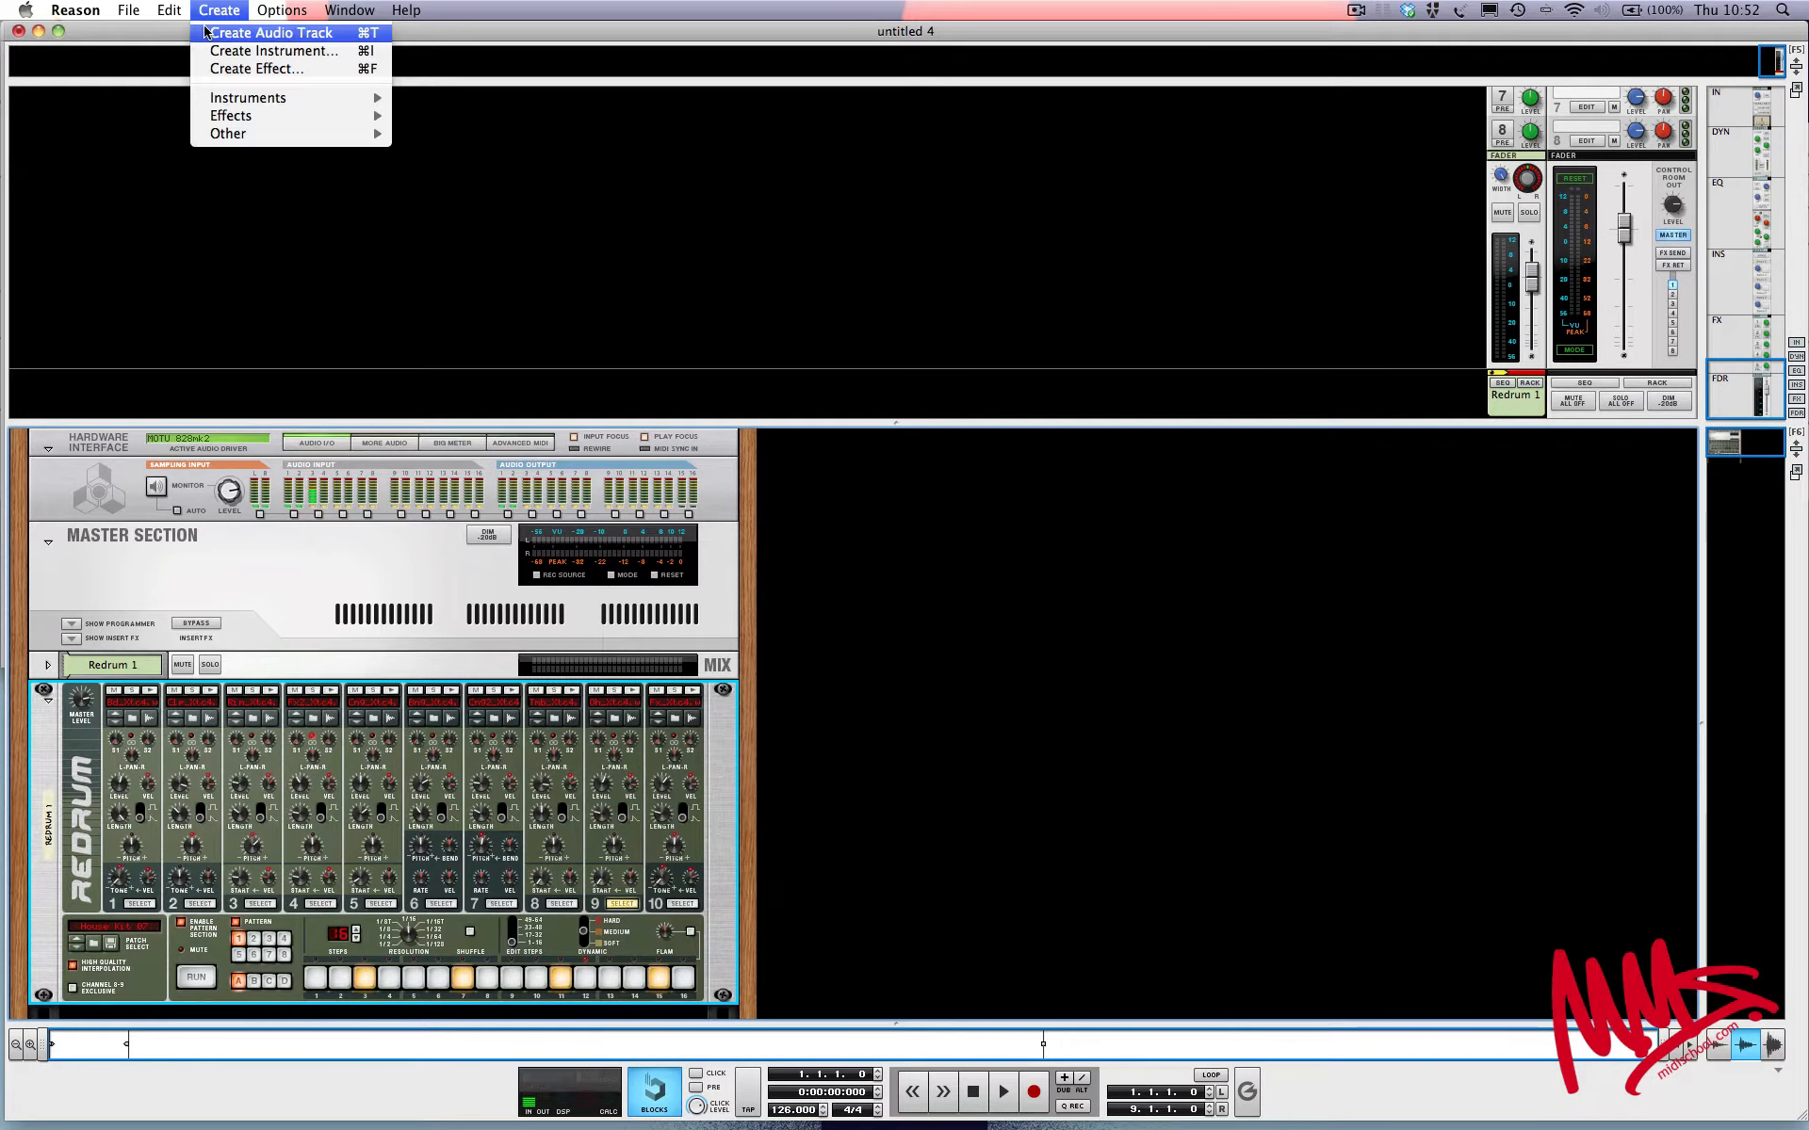
mouse_move(234, 98)
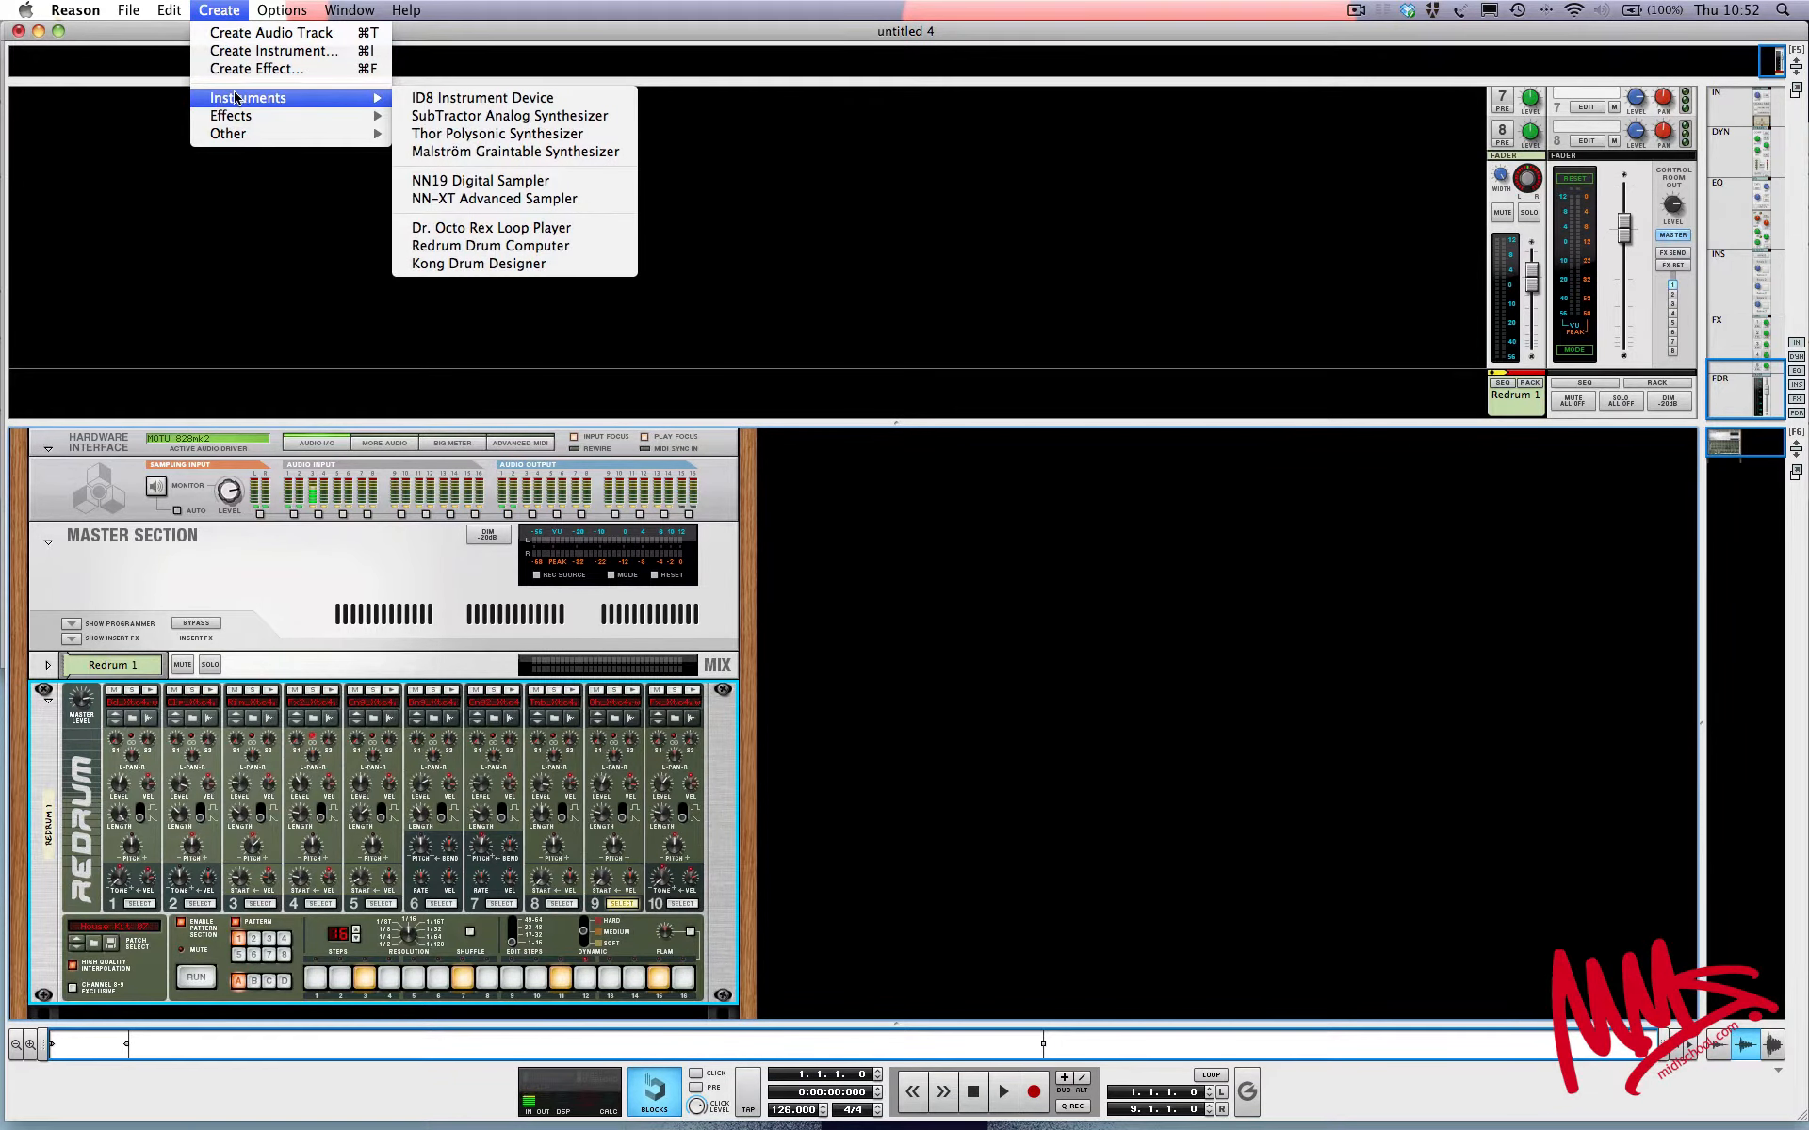
left_click(1079, 546)
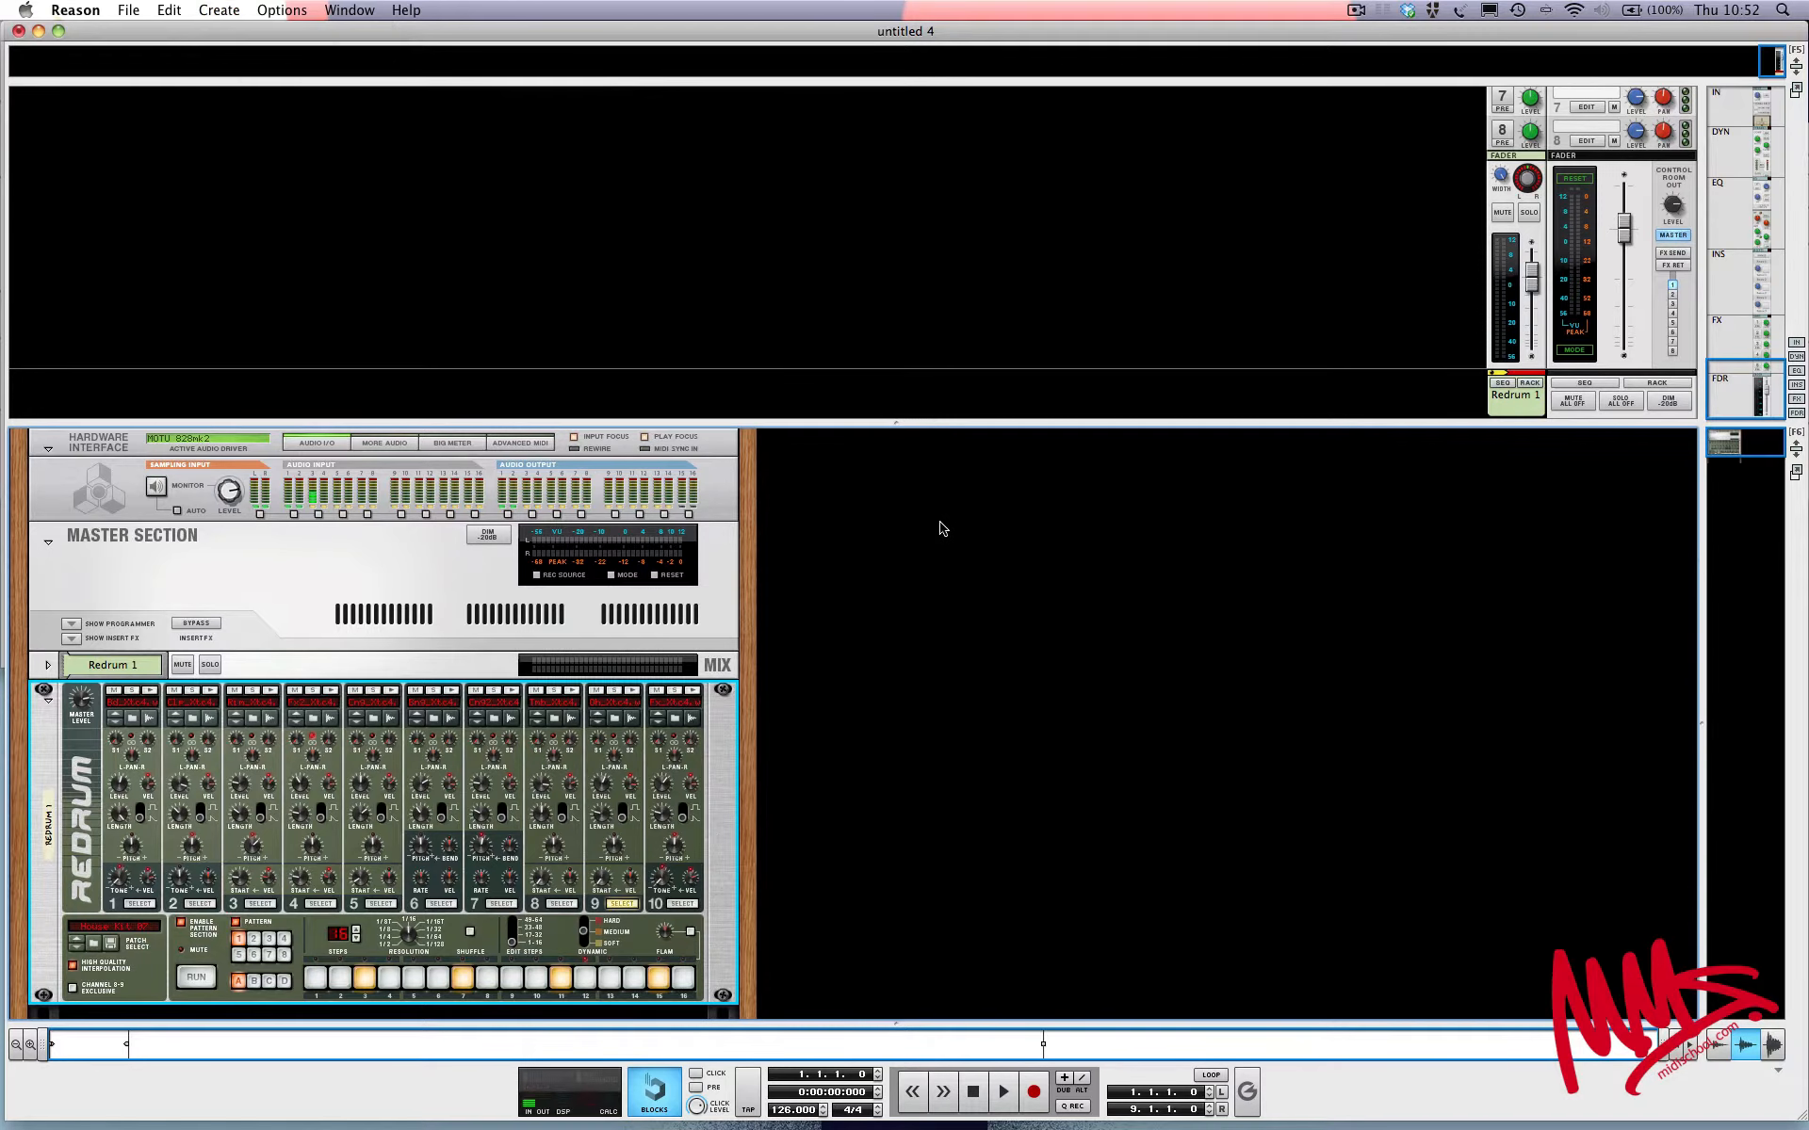
Step: Create a Dr. Octo Rex Loop Player in the empty rack space and expand its programmer
right_click(935, 526)
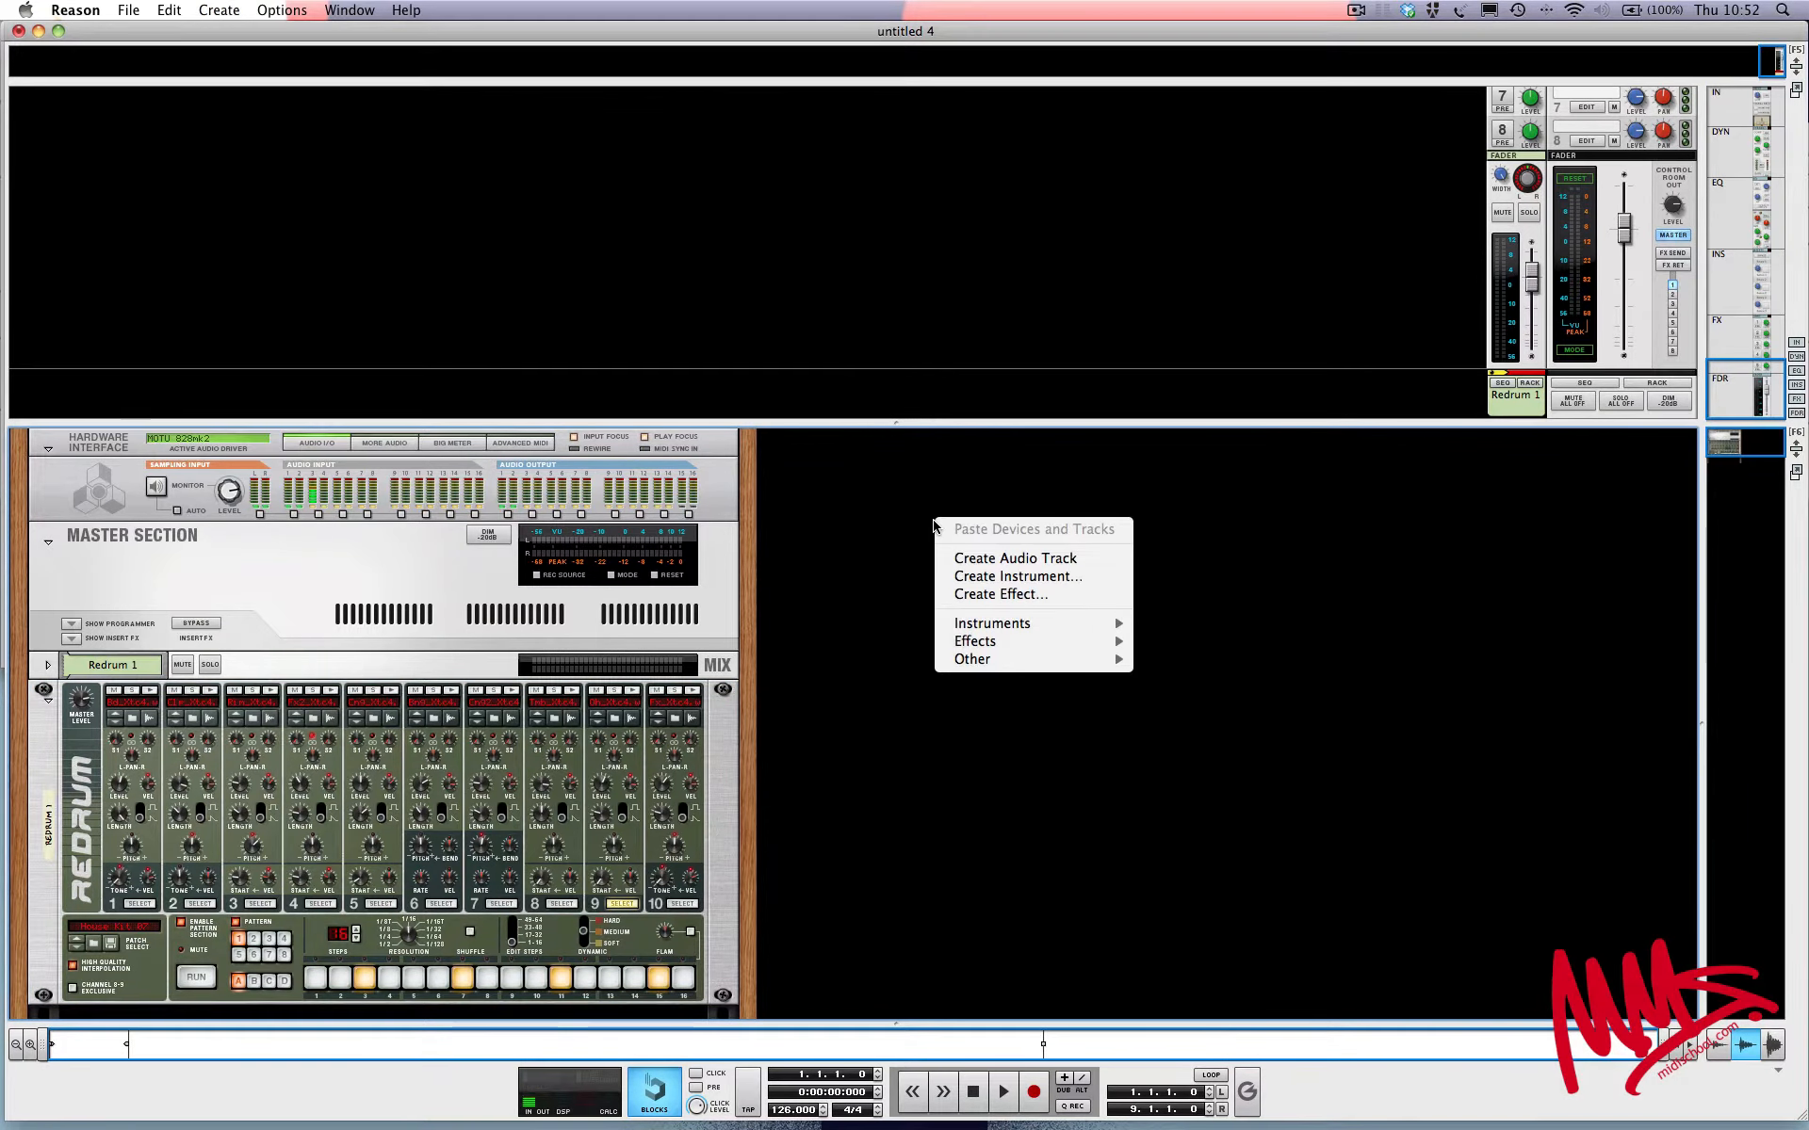
mouse_move(1084, 623)
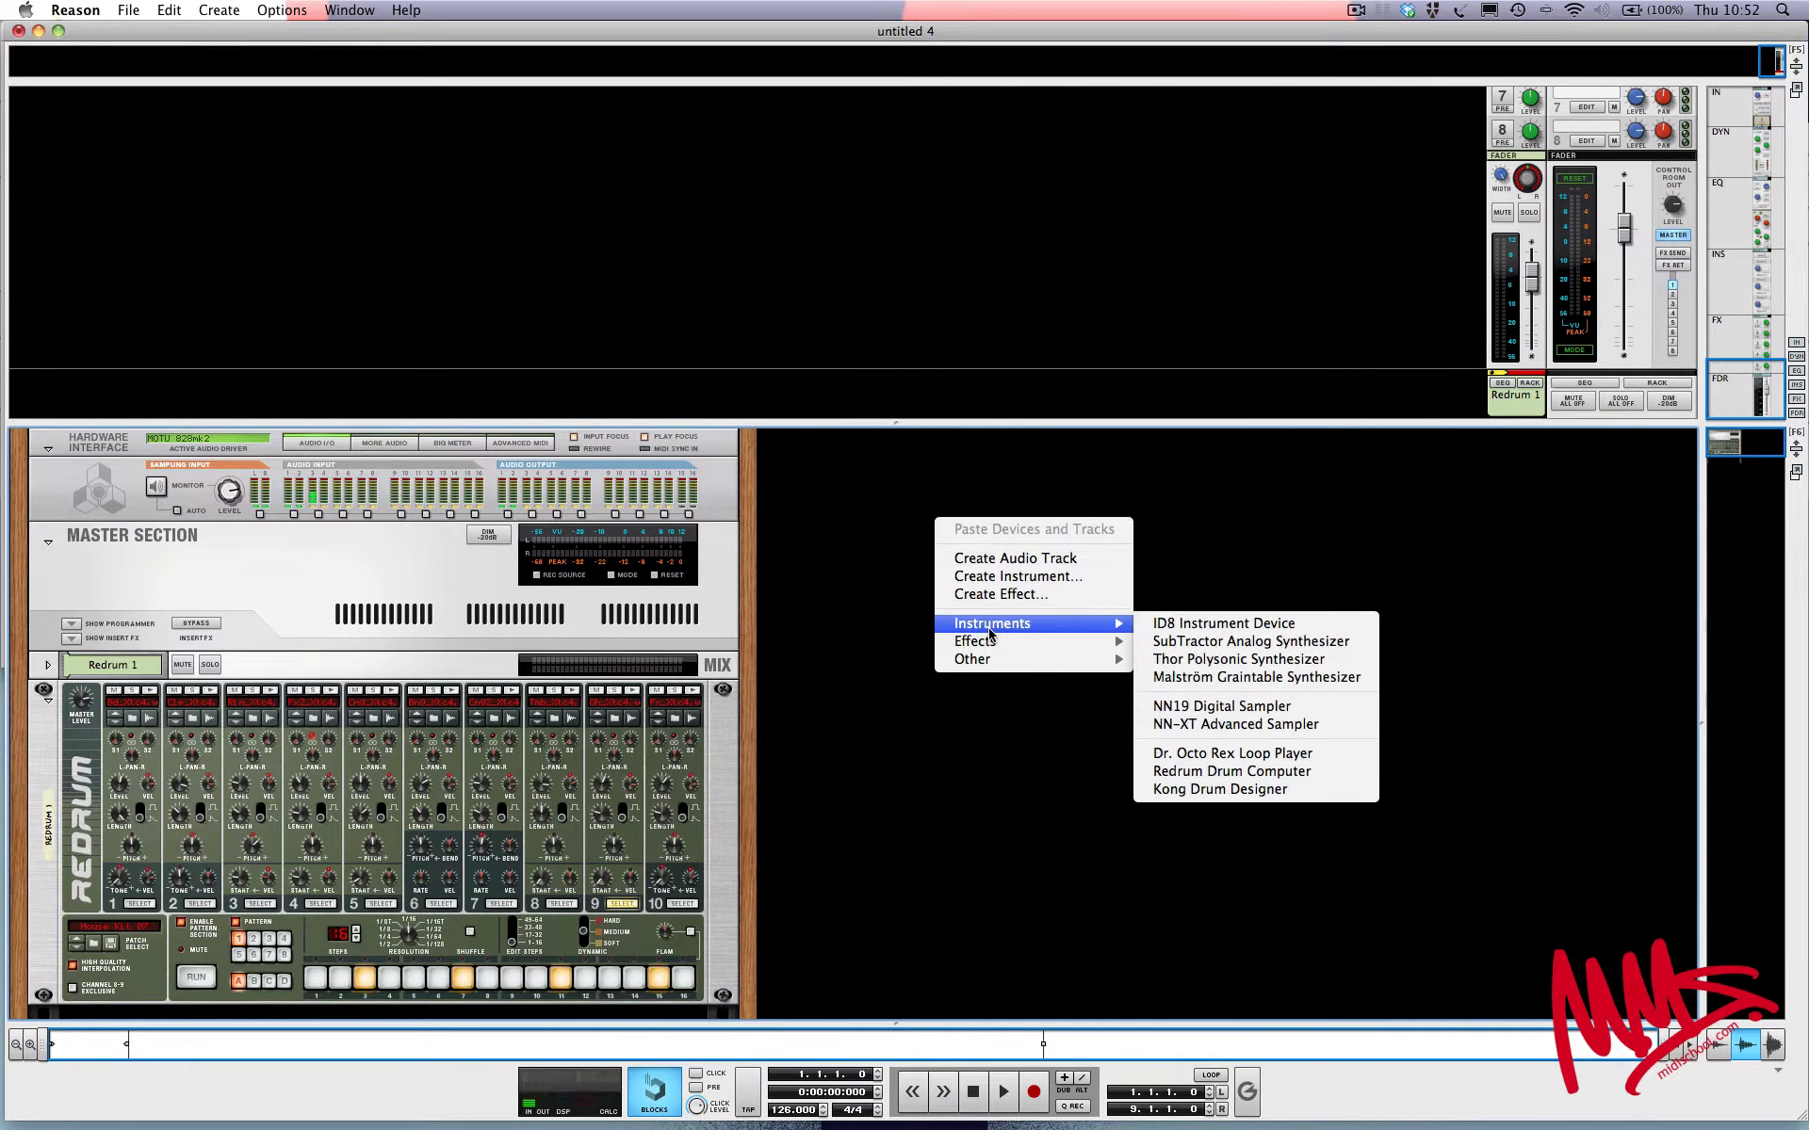
left_click(1225, 754)
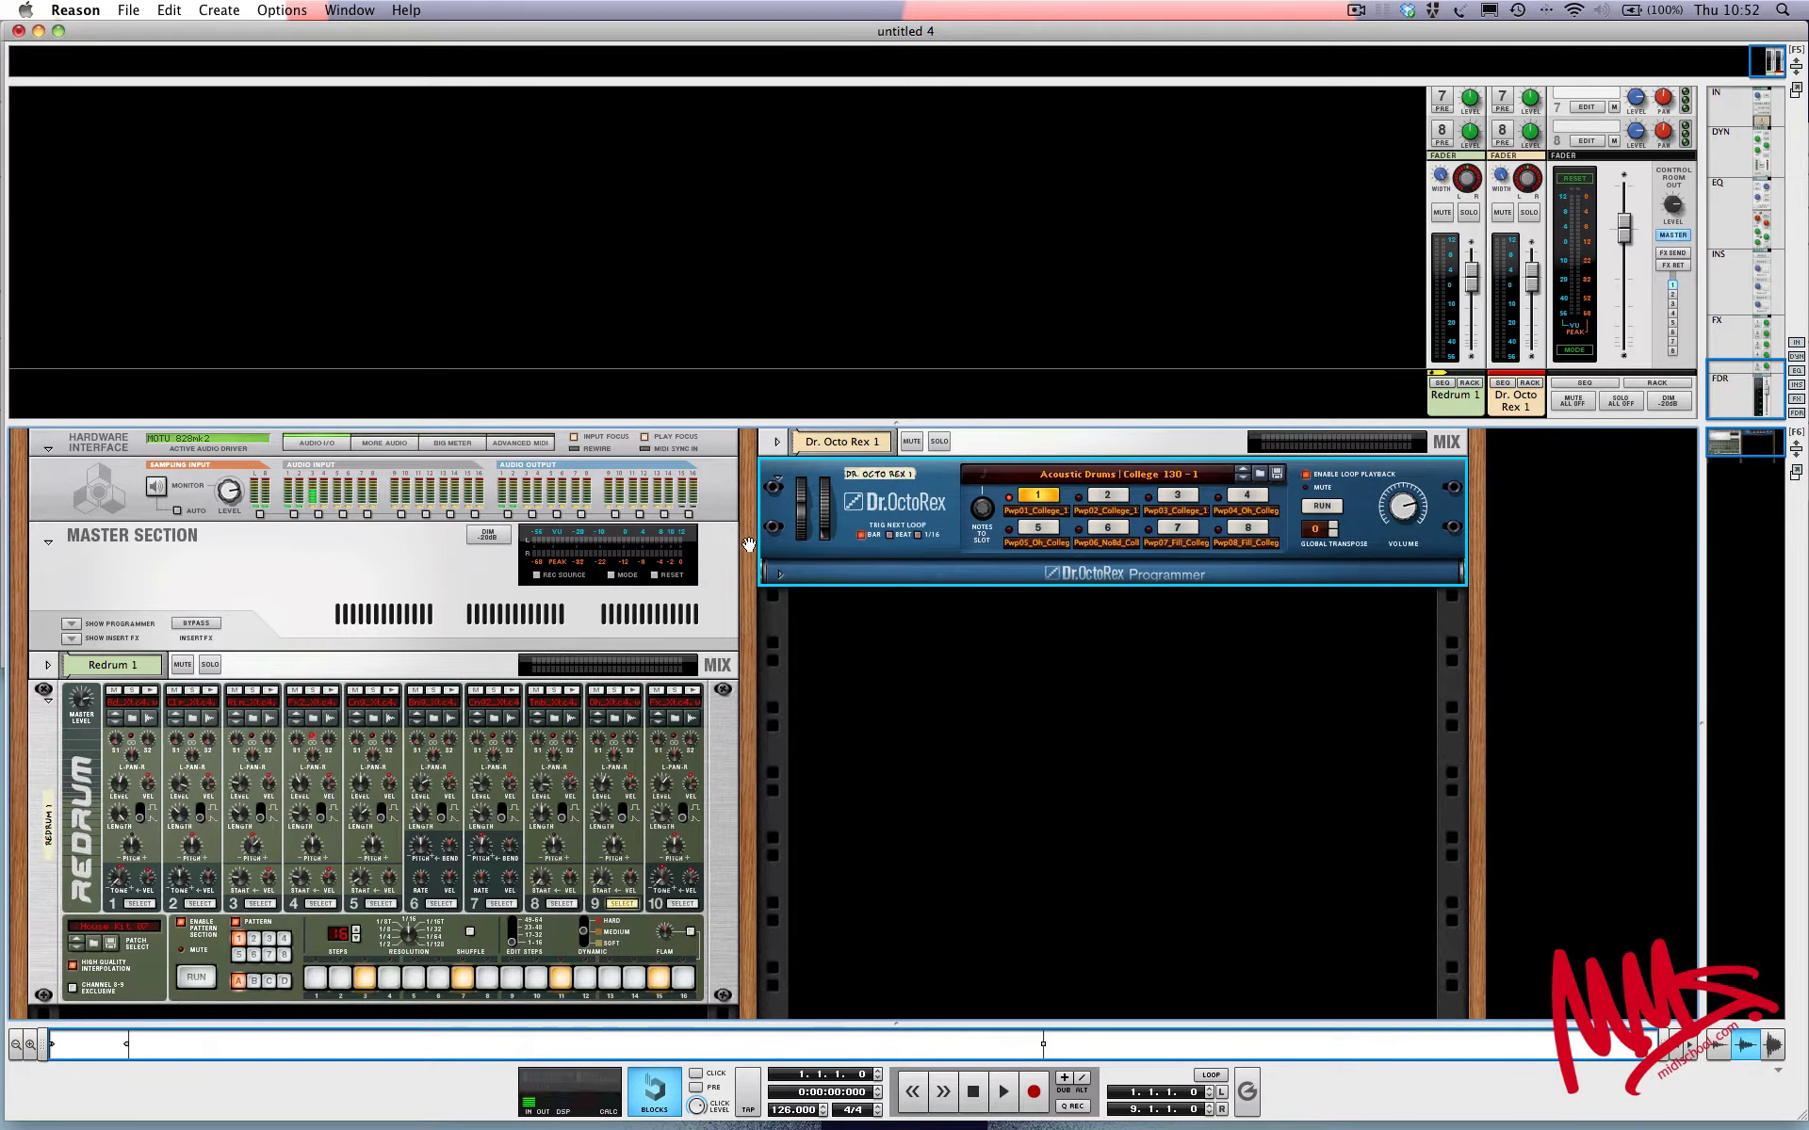
left_click(780, 574)
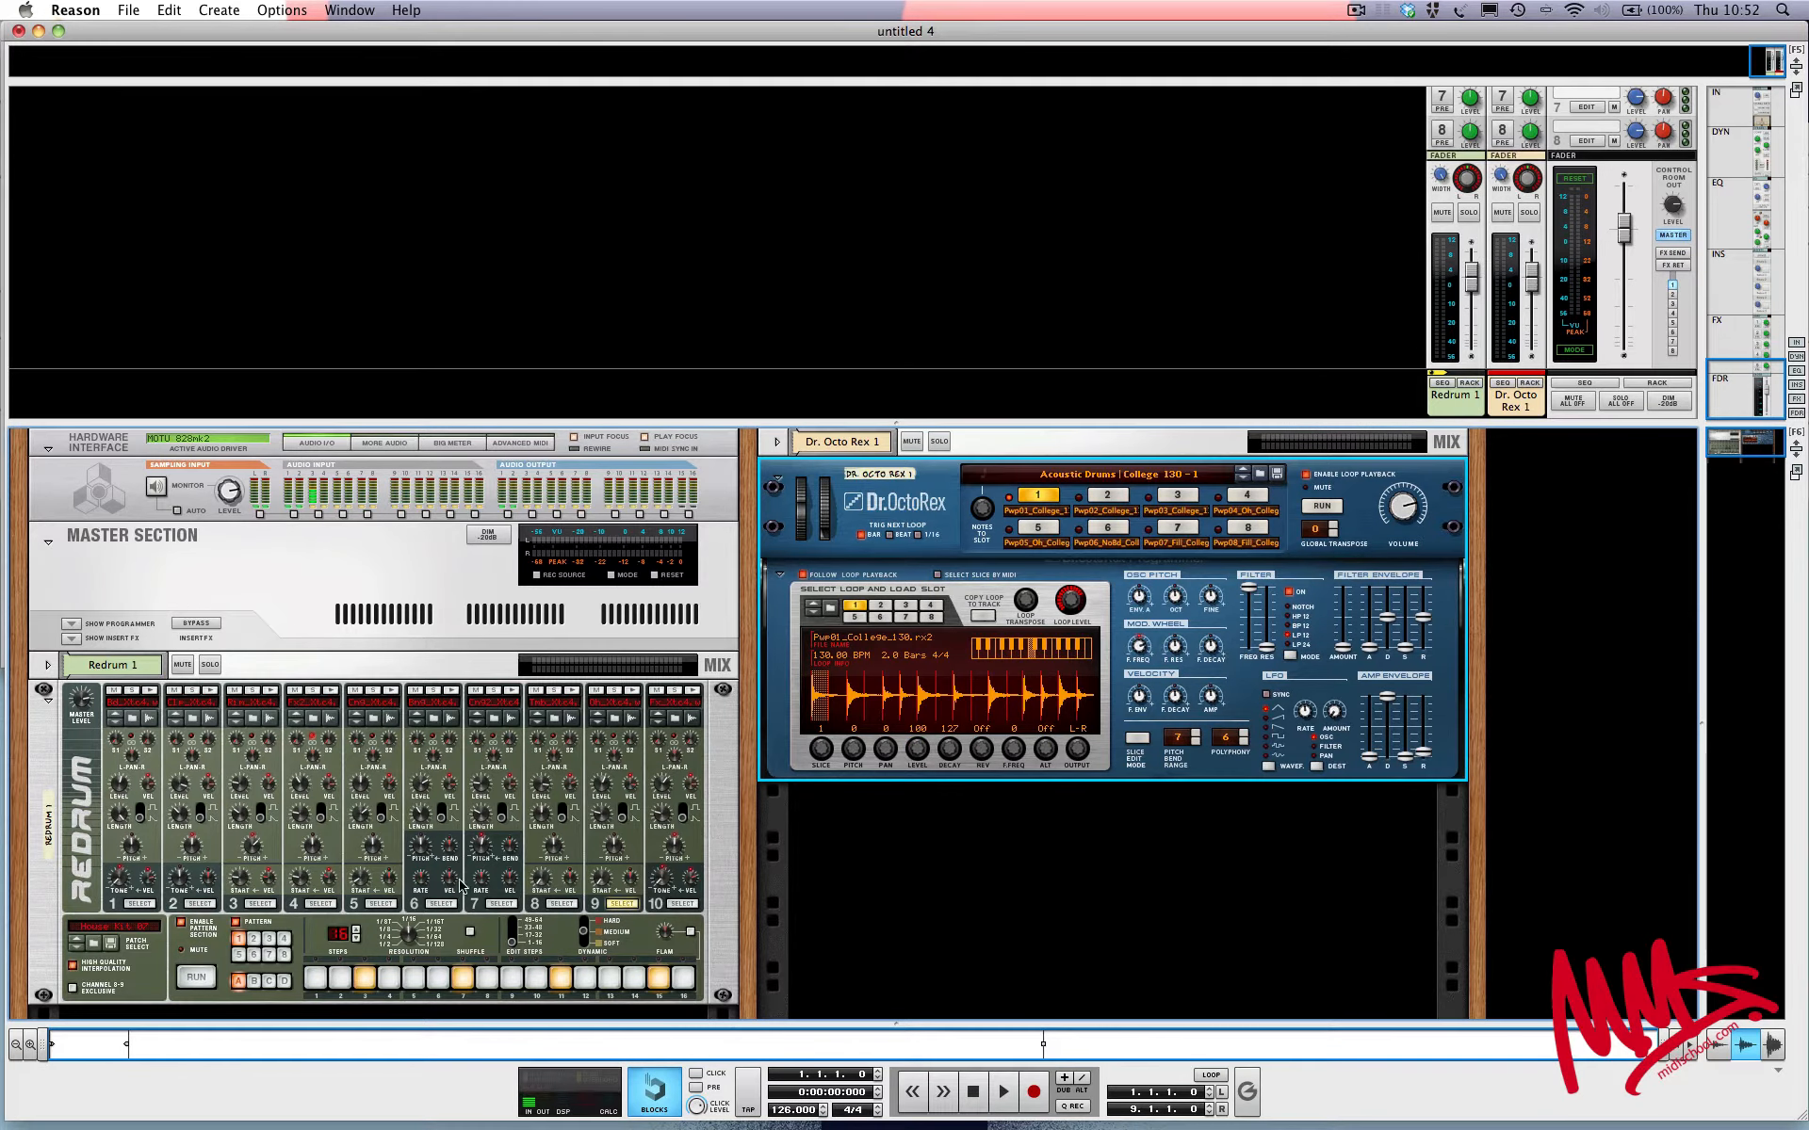
Step: Start the Dr. Octo Rex loop playback and audition loop slots 2, 3, 4, 7, 8, 6 and 5
left_click(1319, 507)
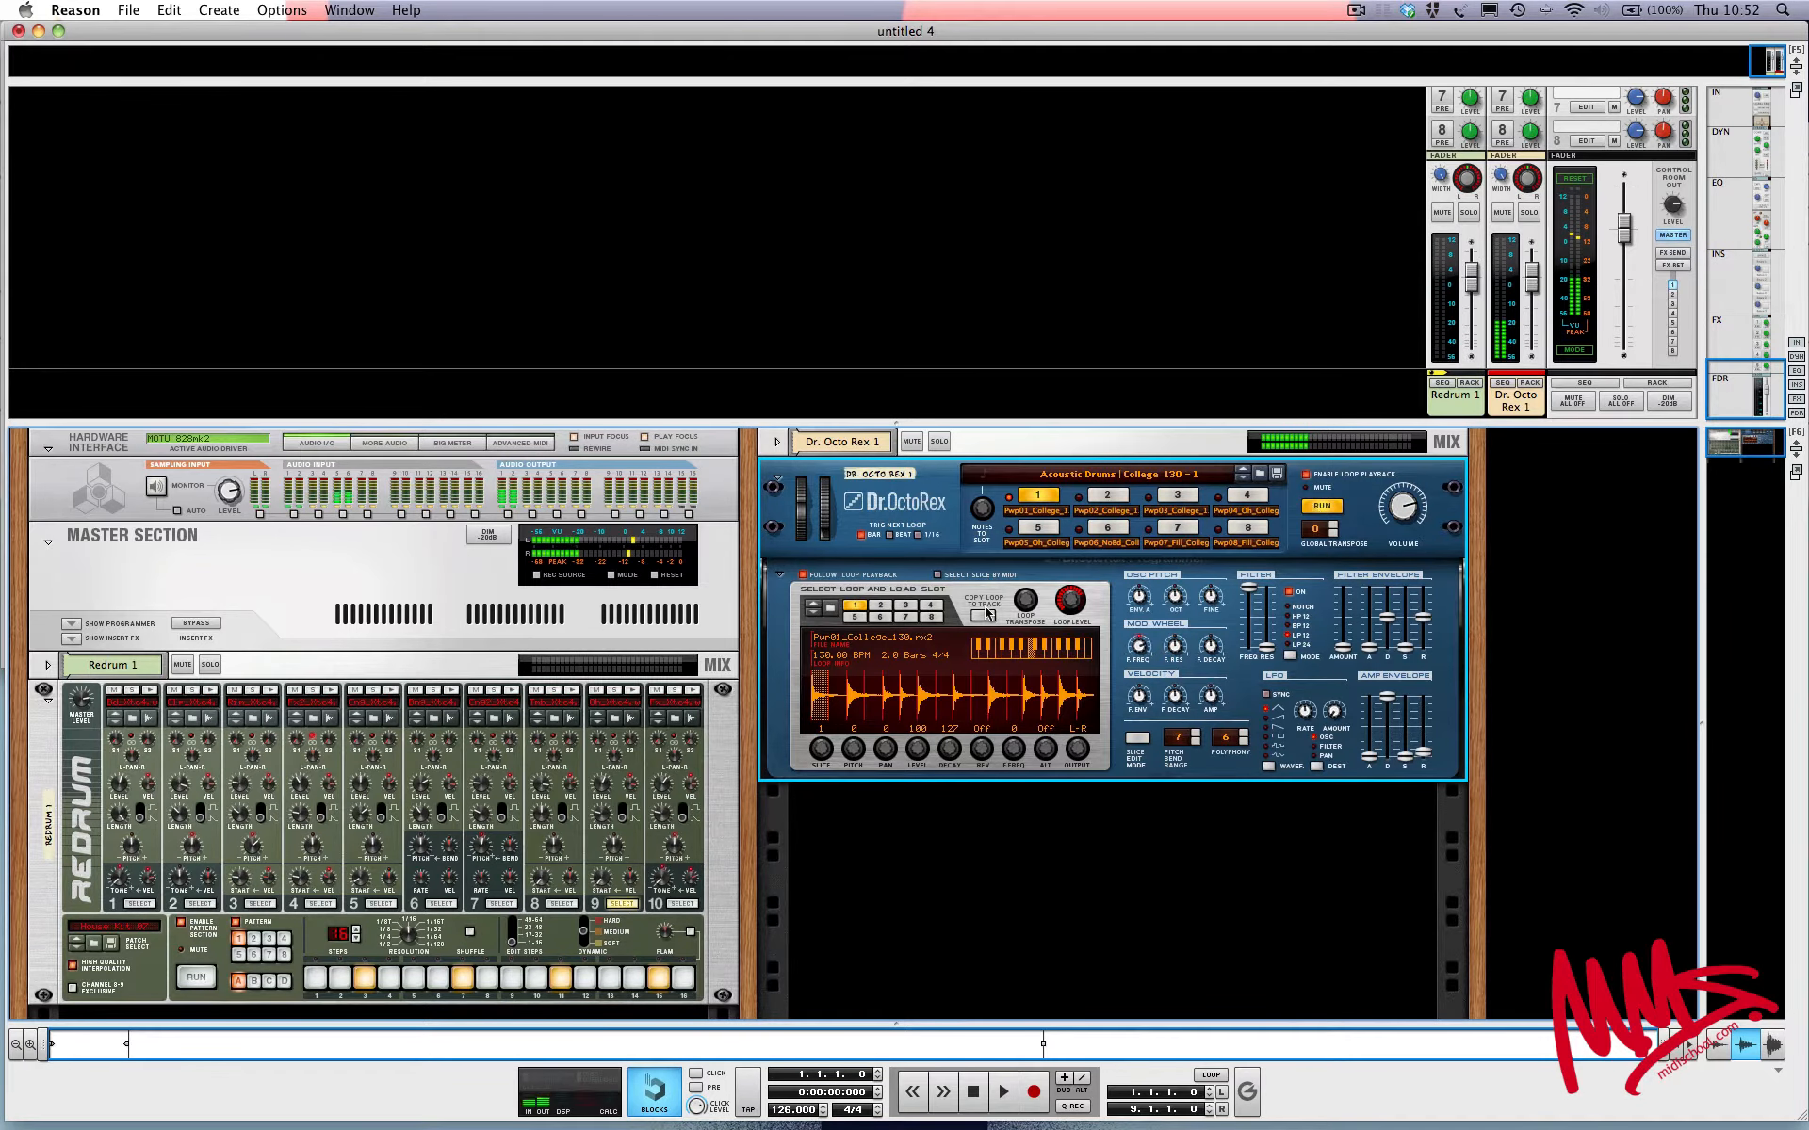
left_click(1110, 496)
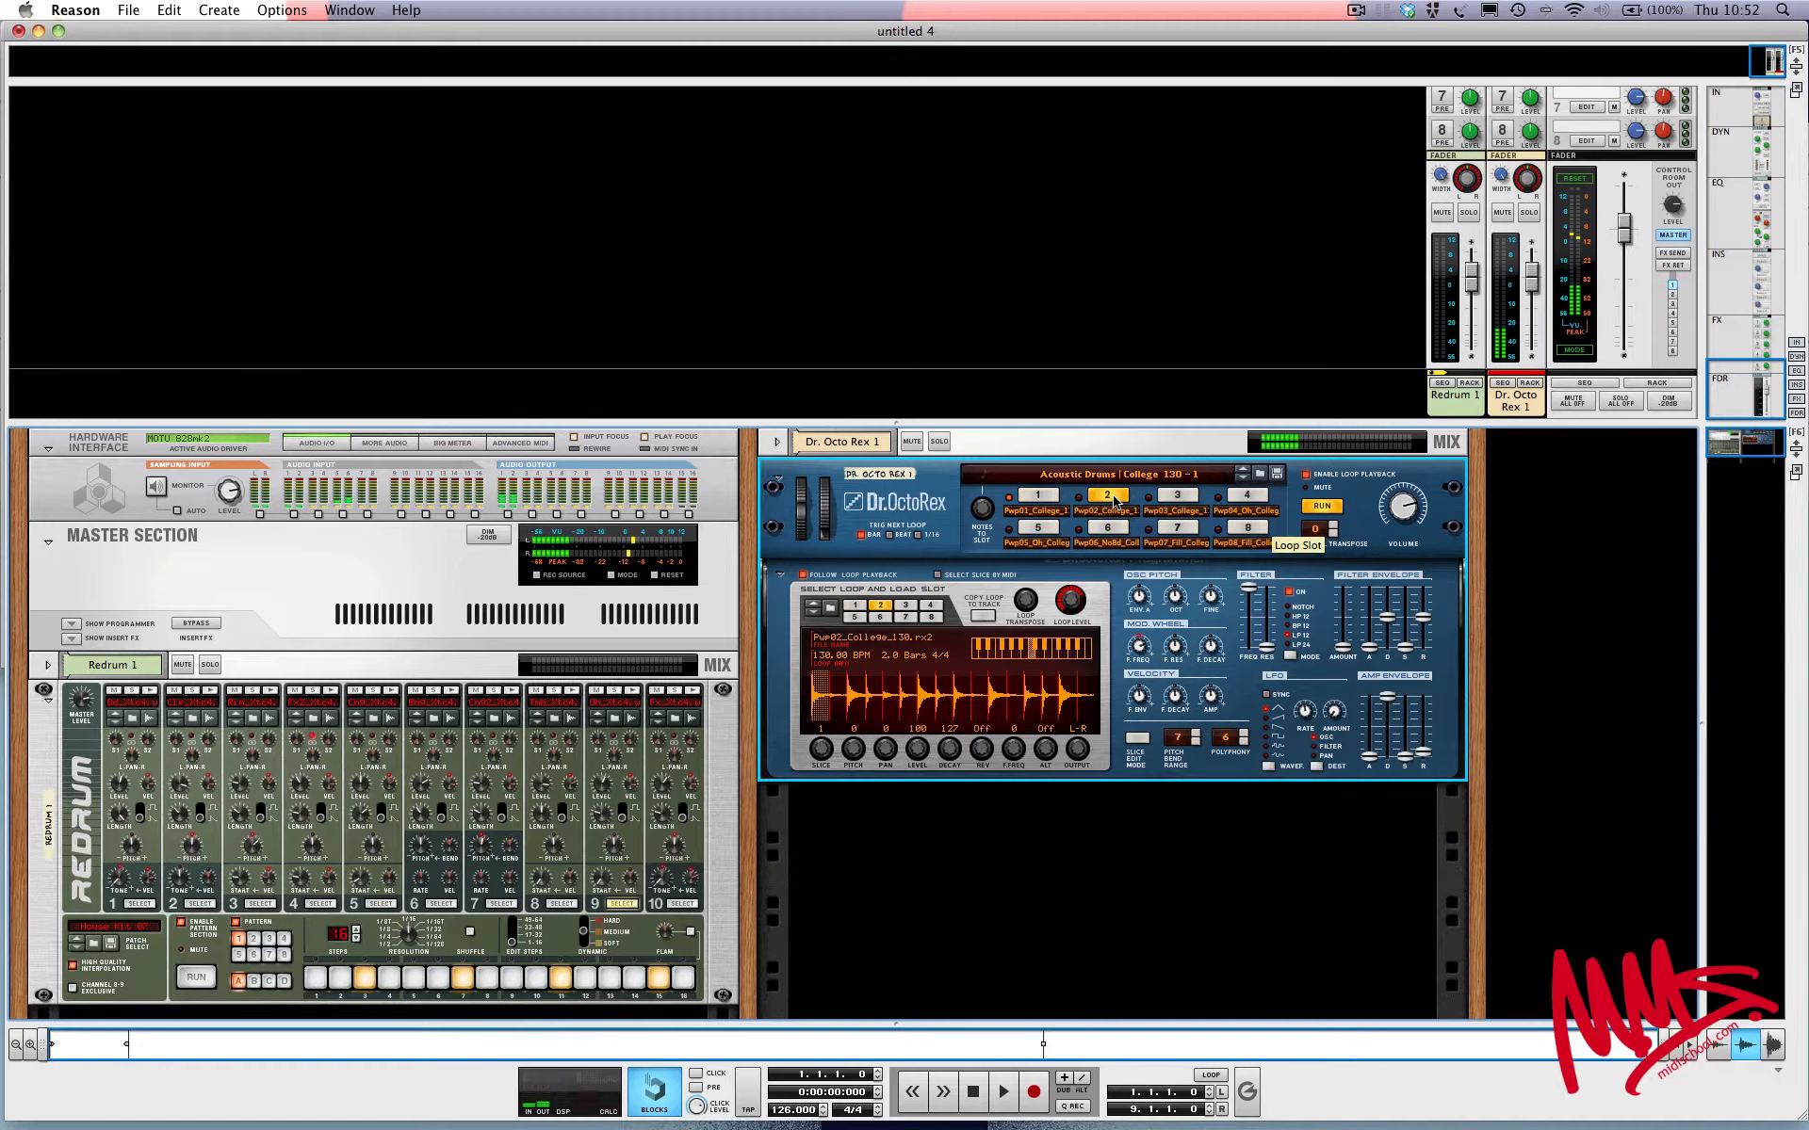
left_click(1177, 495)
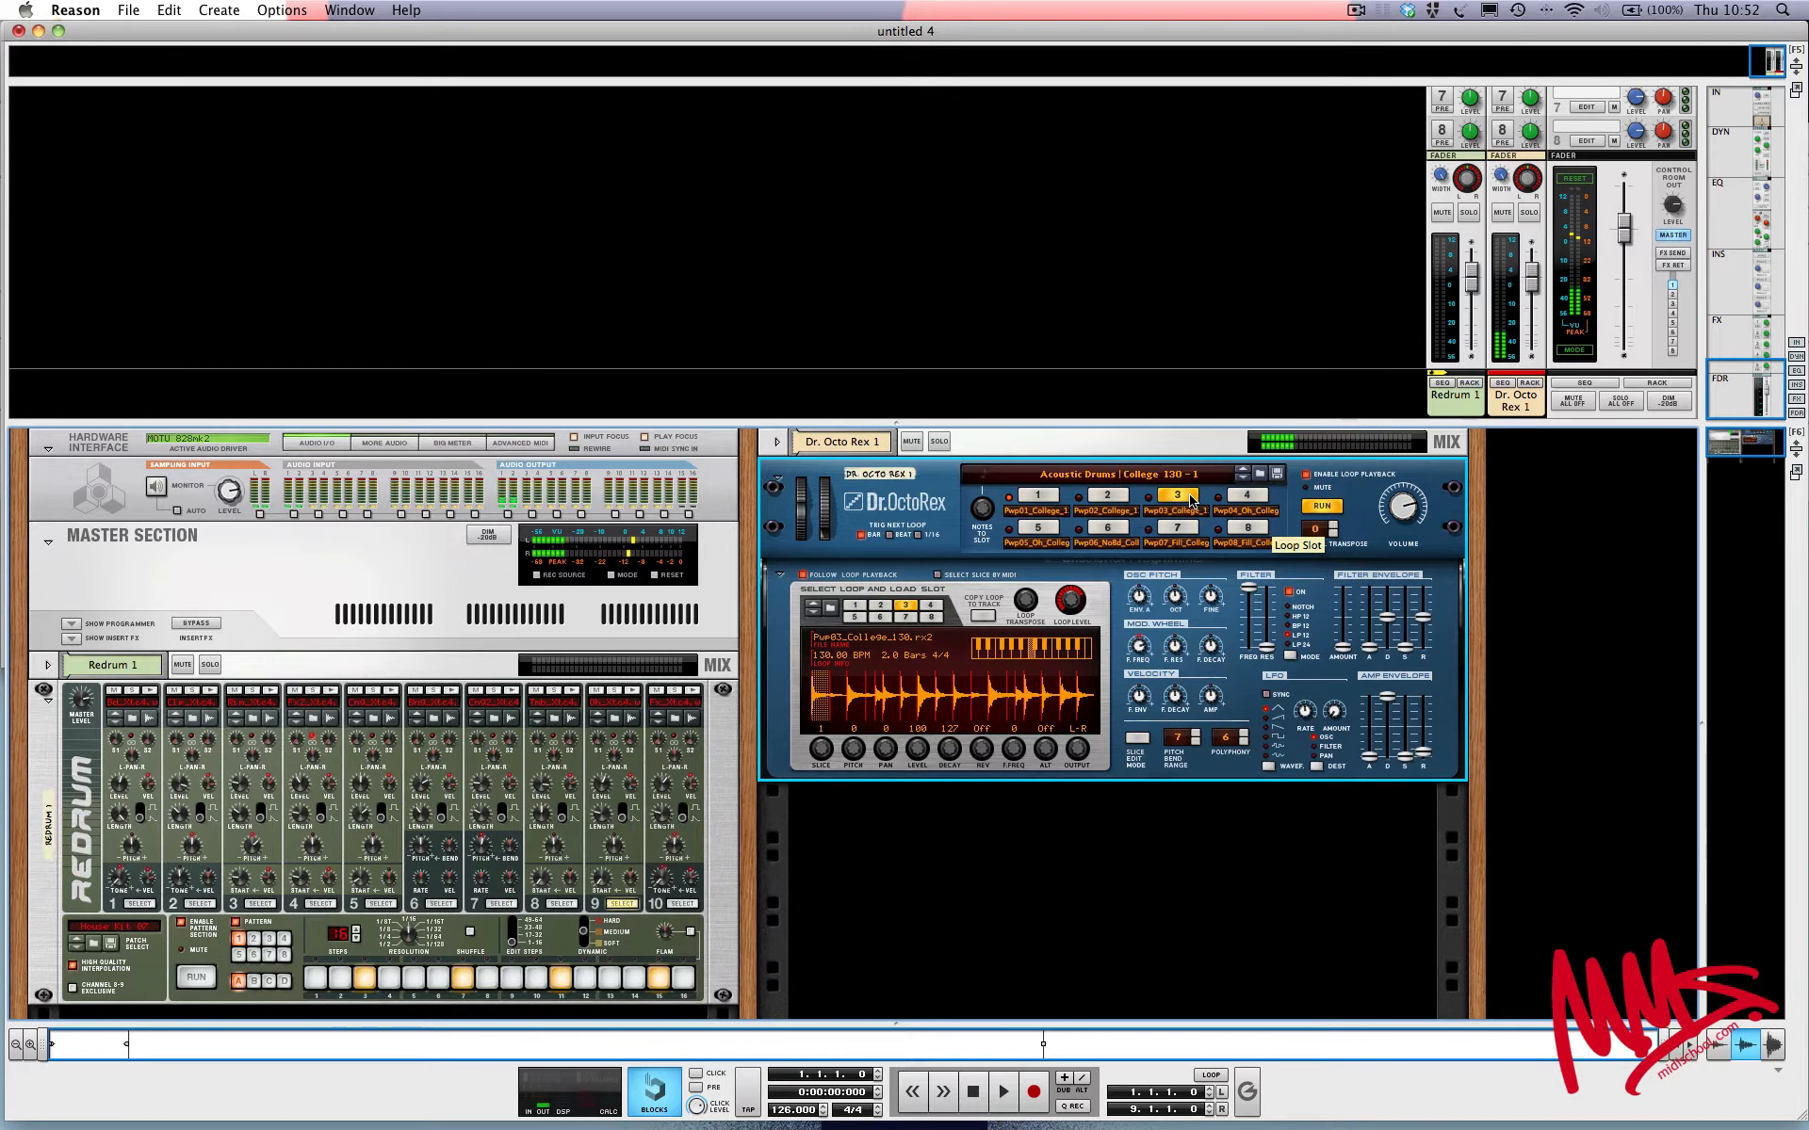
left_click(1249, 494)
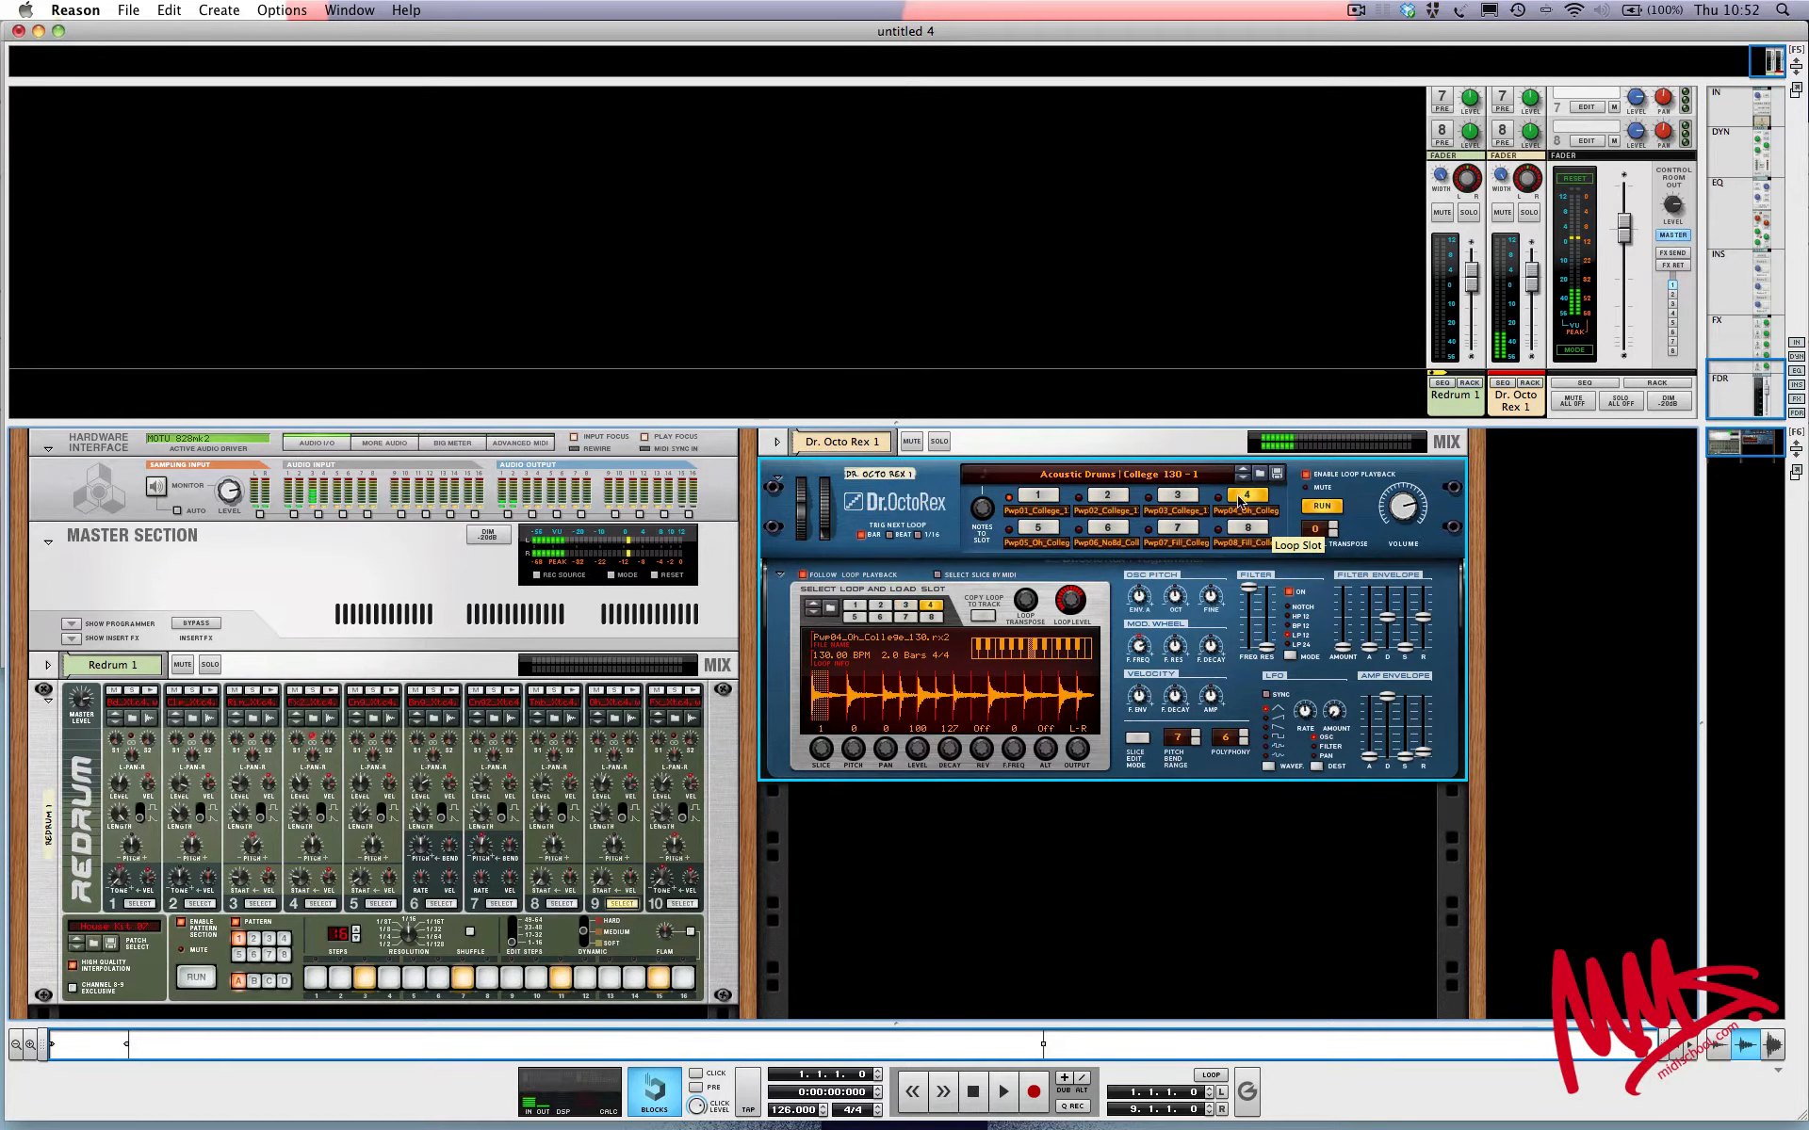
left_click(1177, 529)
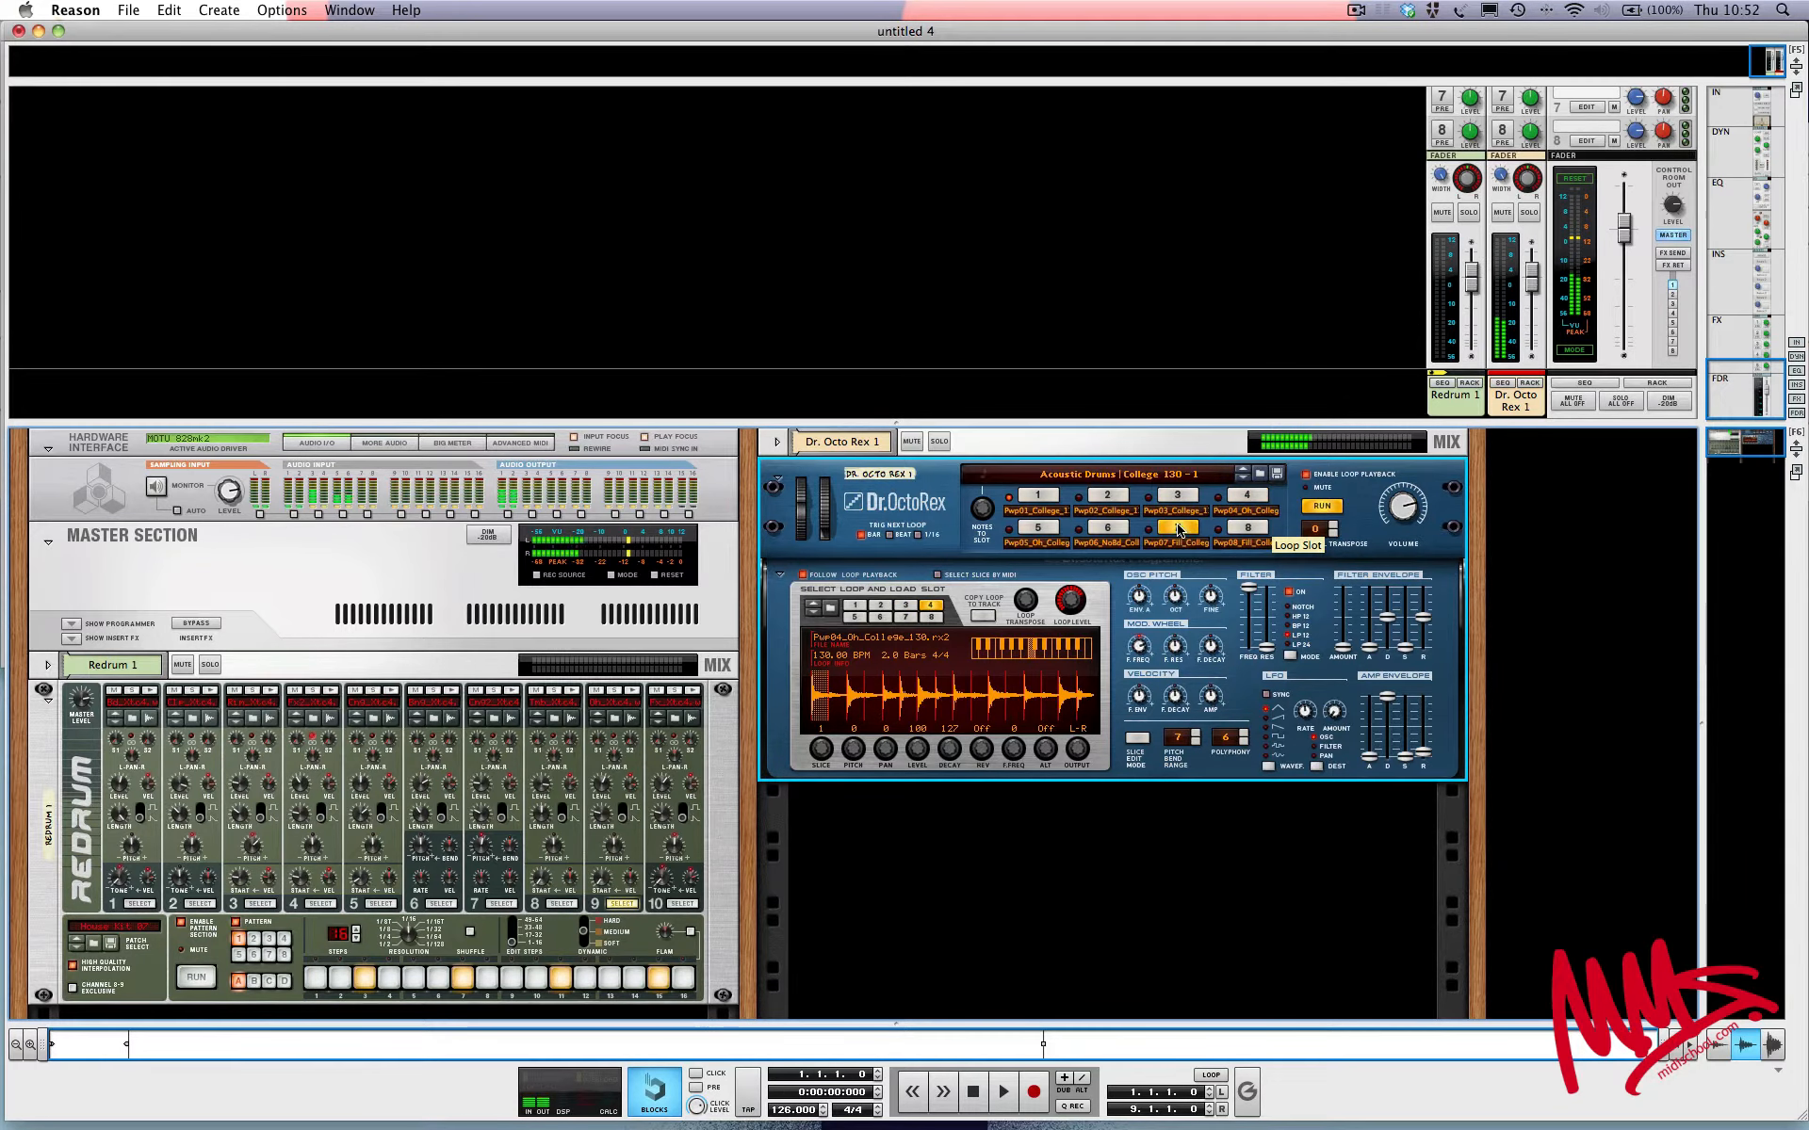
left_click(1241, 533)
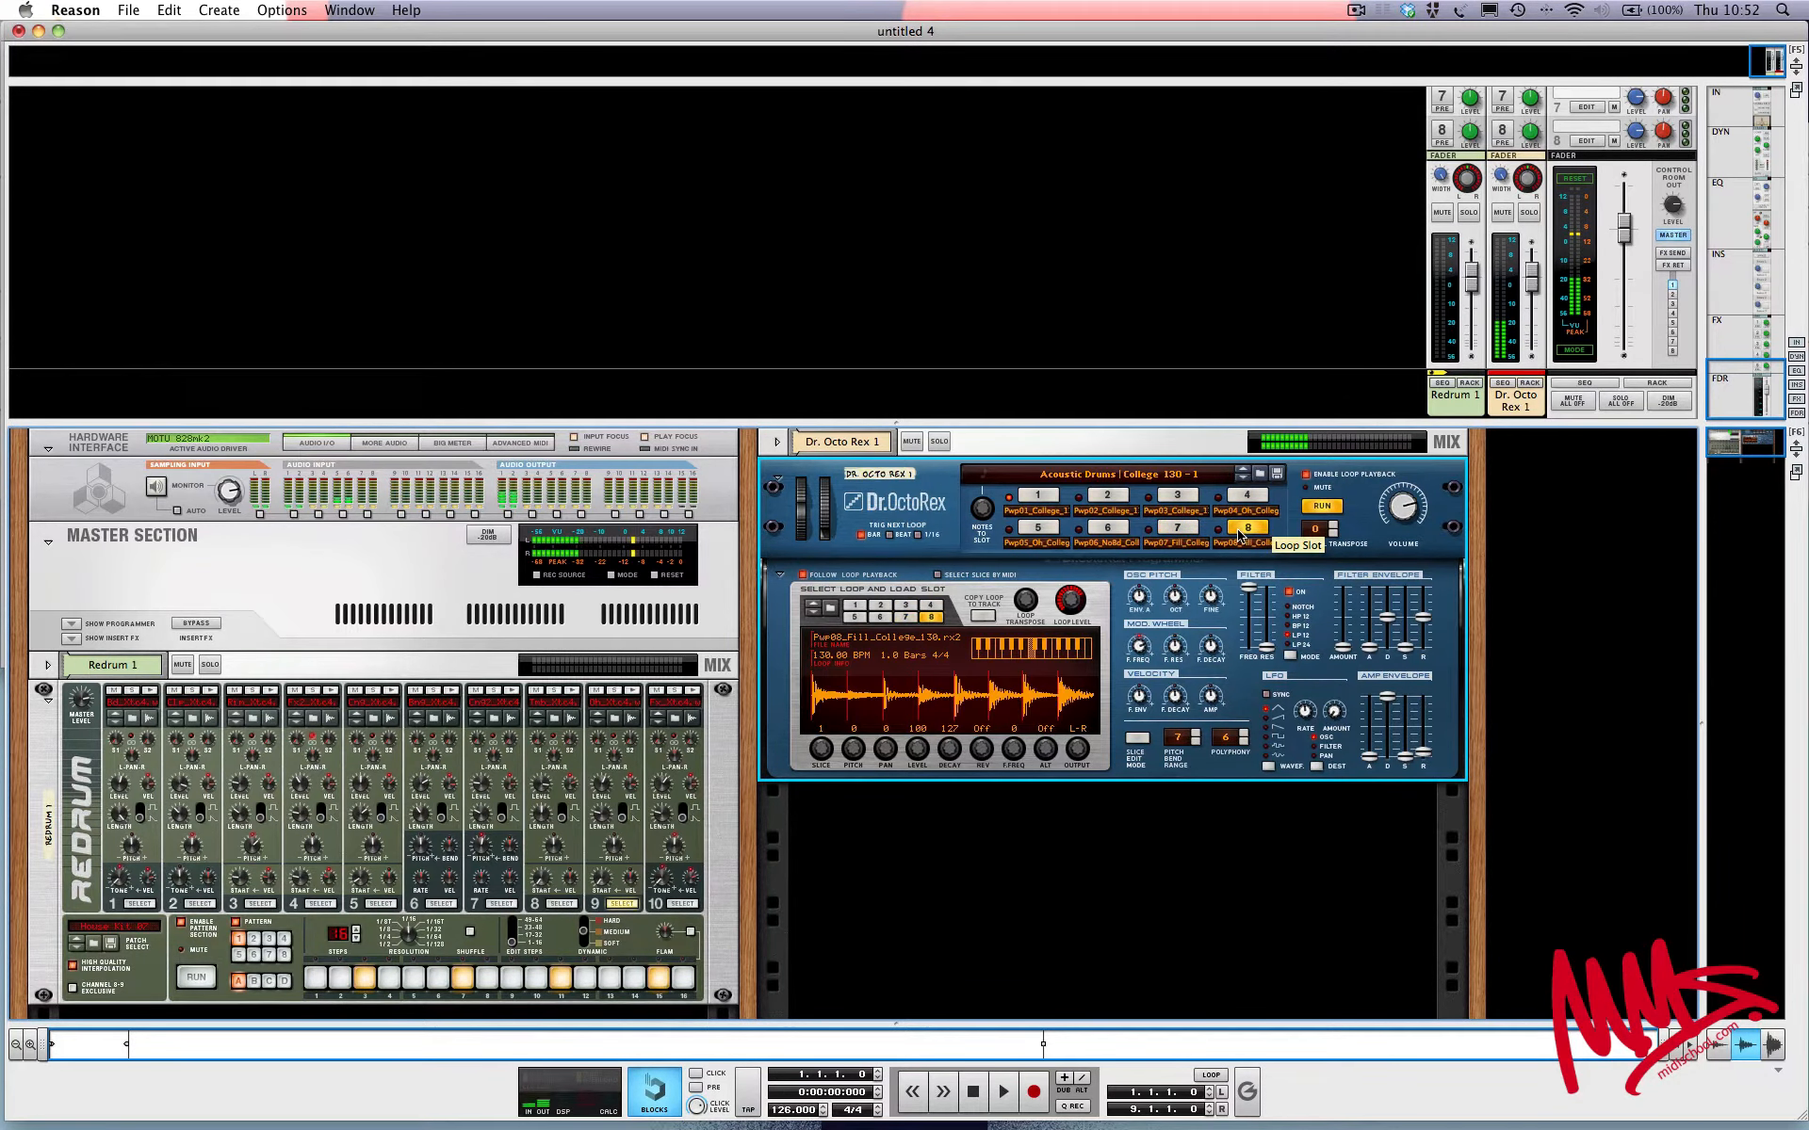
left_click(1104, 530)
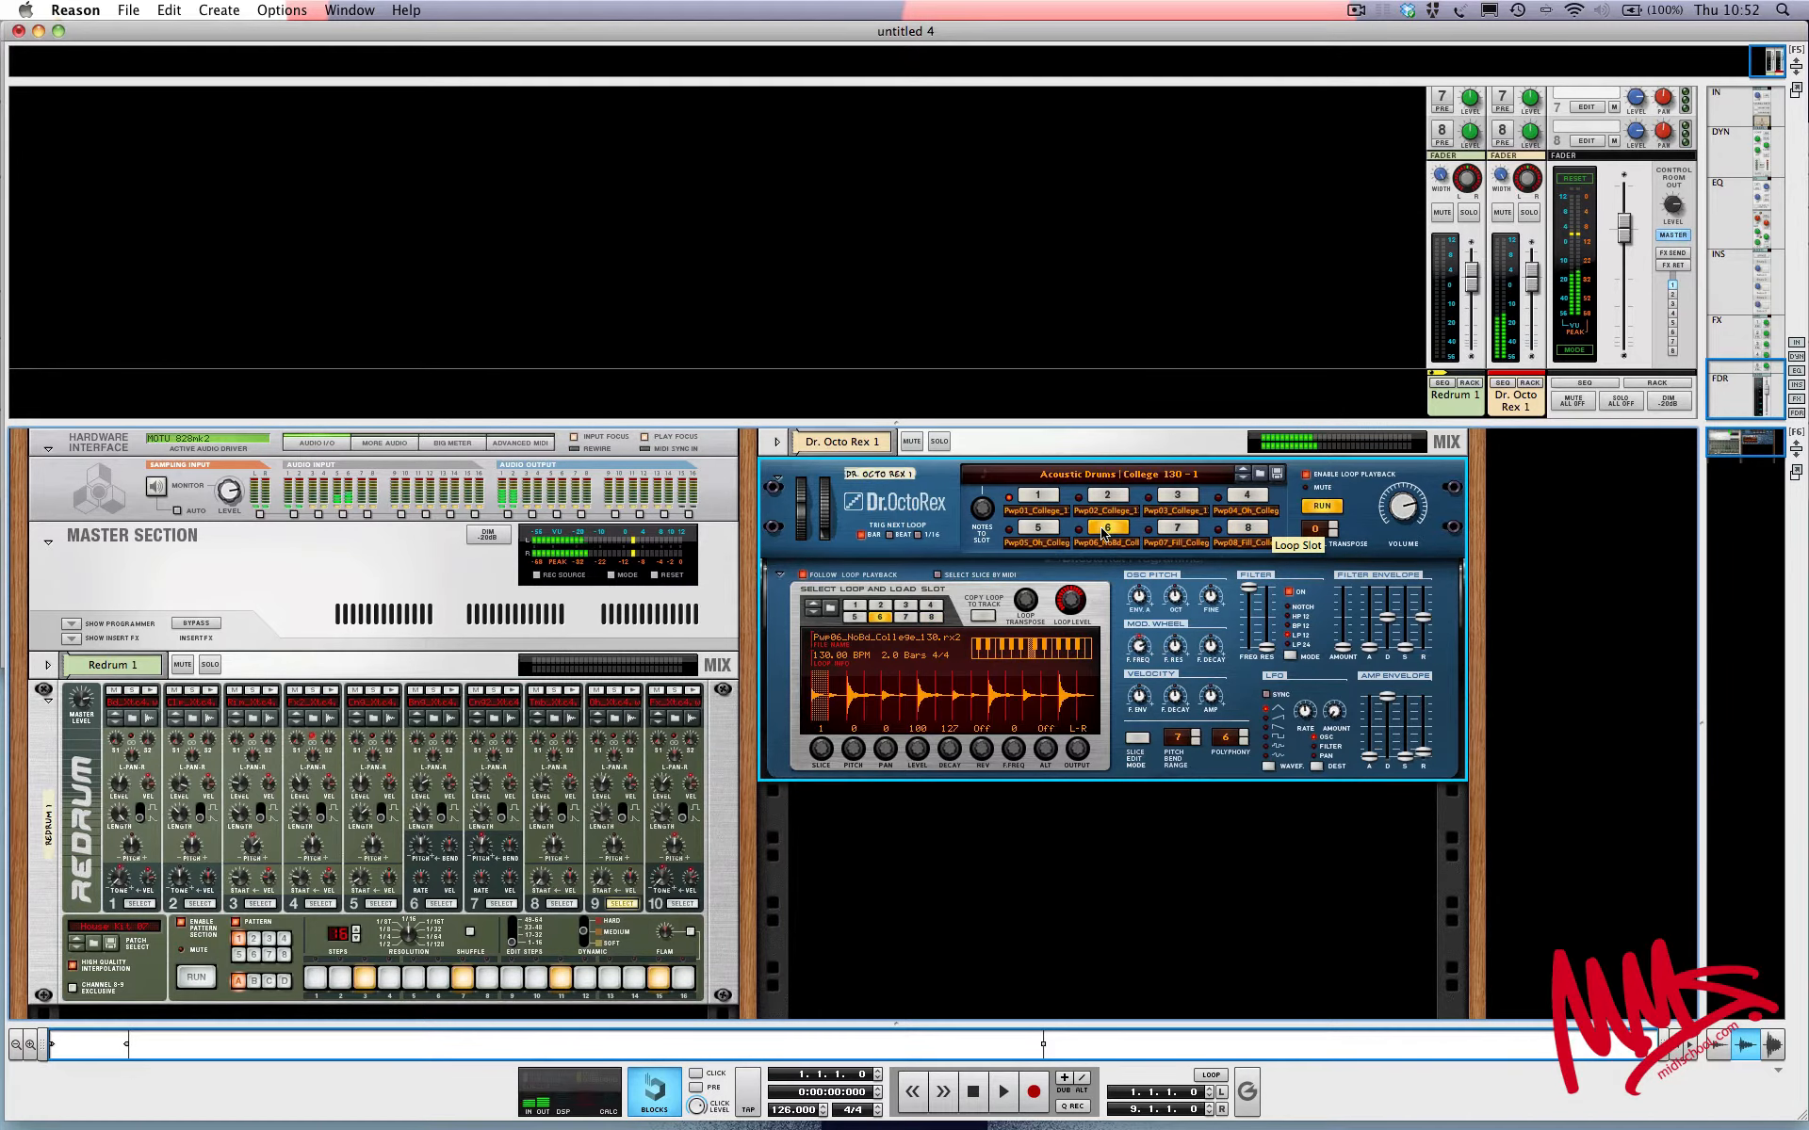
left_click(1040, 531)
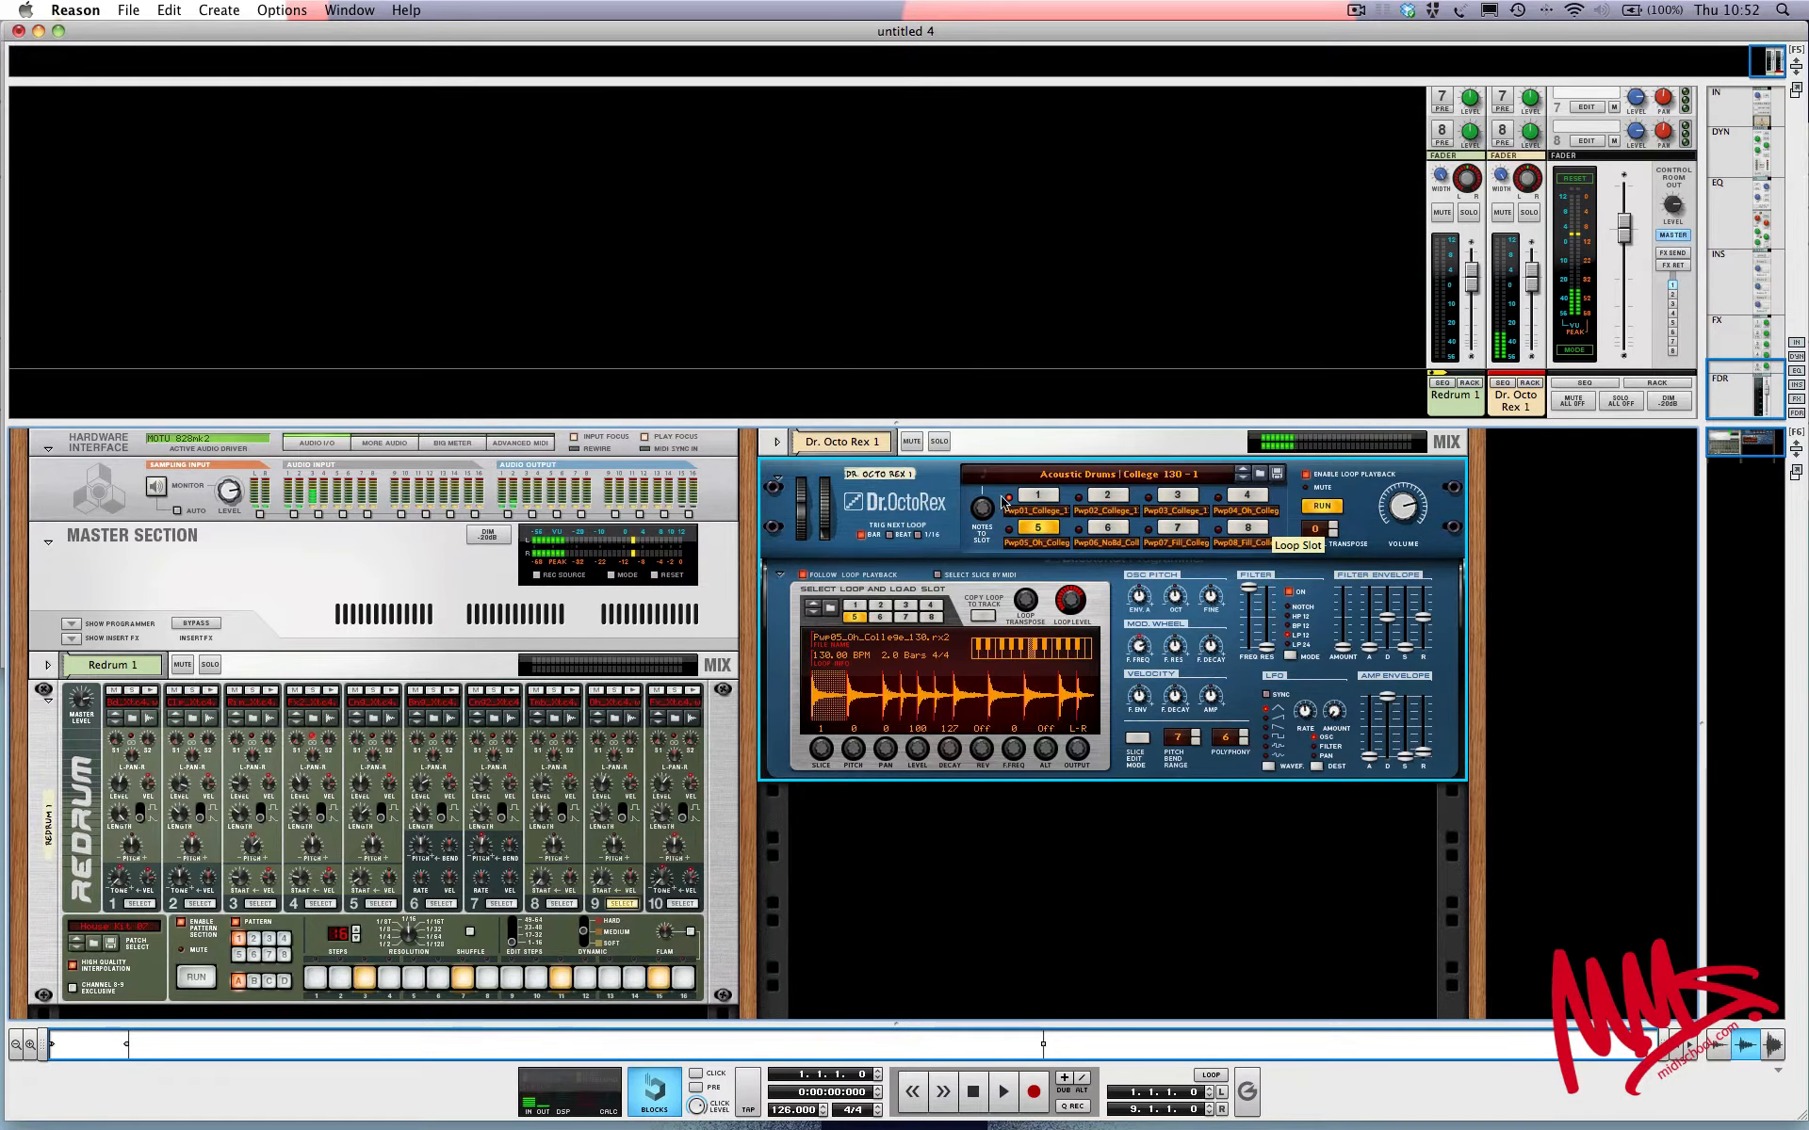
Step: Collapse the programmer, audition loop slots 1 and 3, and stop the loop playback
left_click(779, 574)
left_click(1047, 497)
left_click(1187, 498)
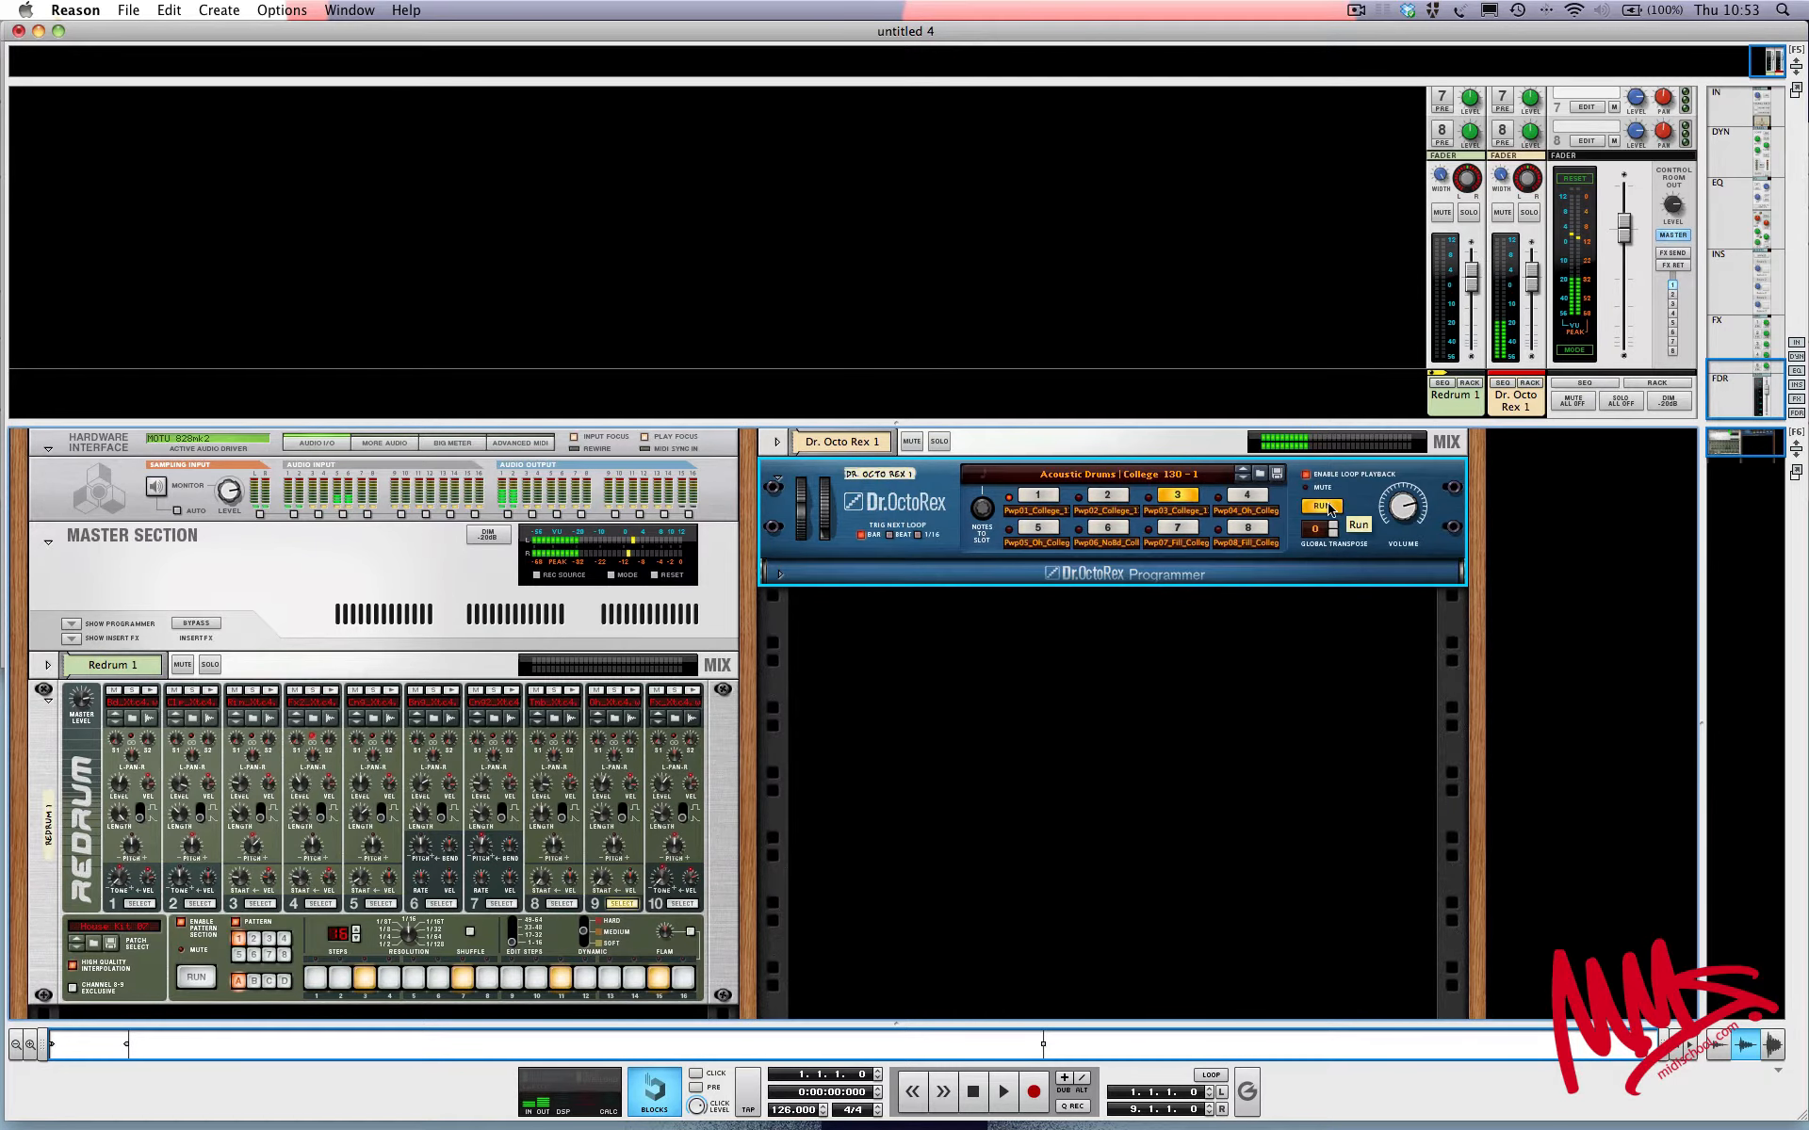
left_click(1335, 506)
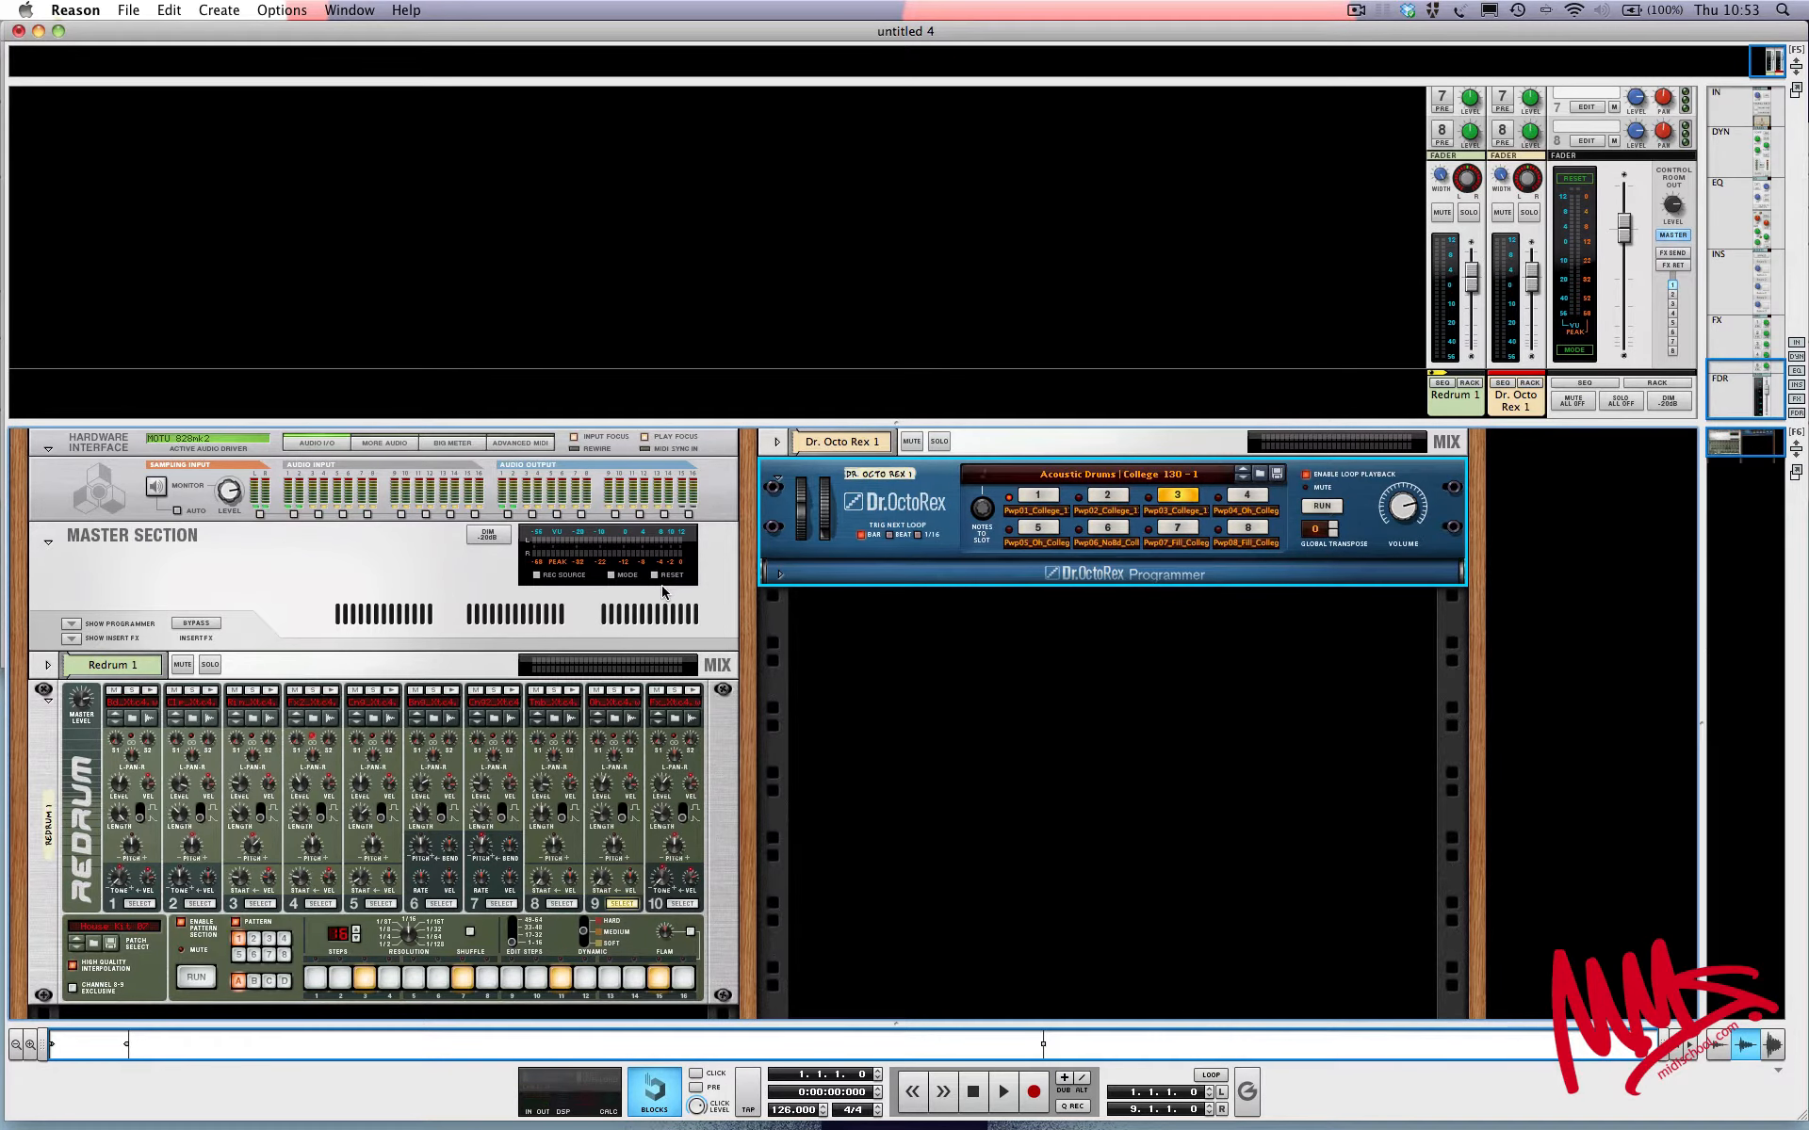
Step: Expand the programmer, select loop slot 1 and initialize the Dr. Octo Rex patch
left_click(780, 574)
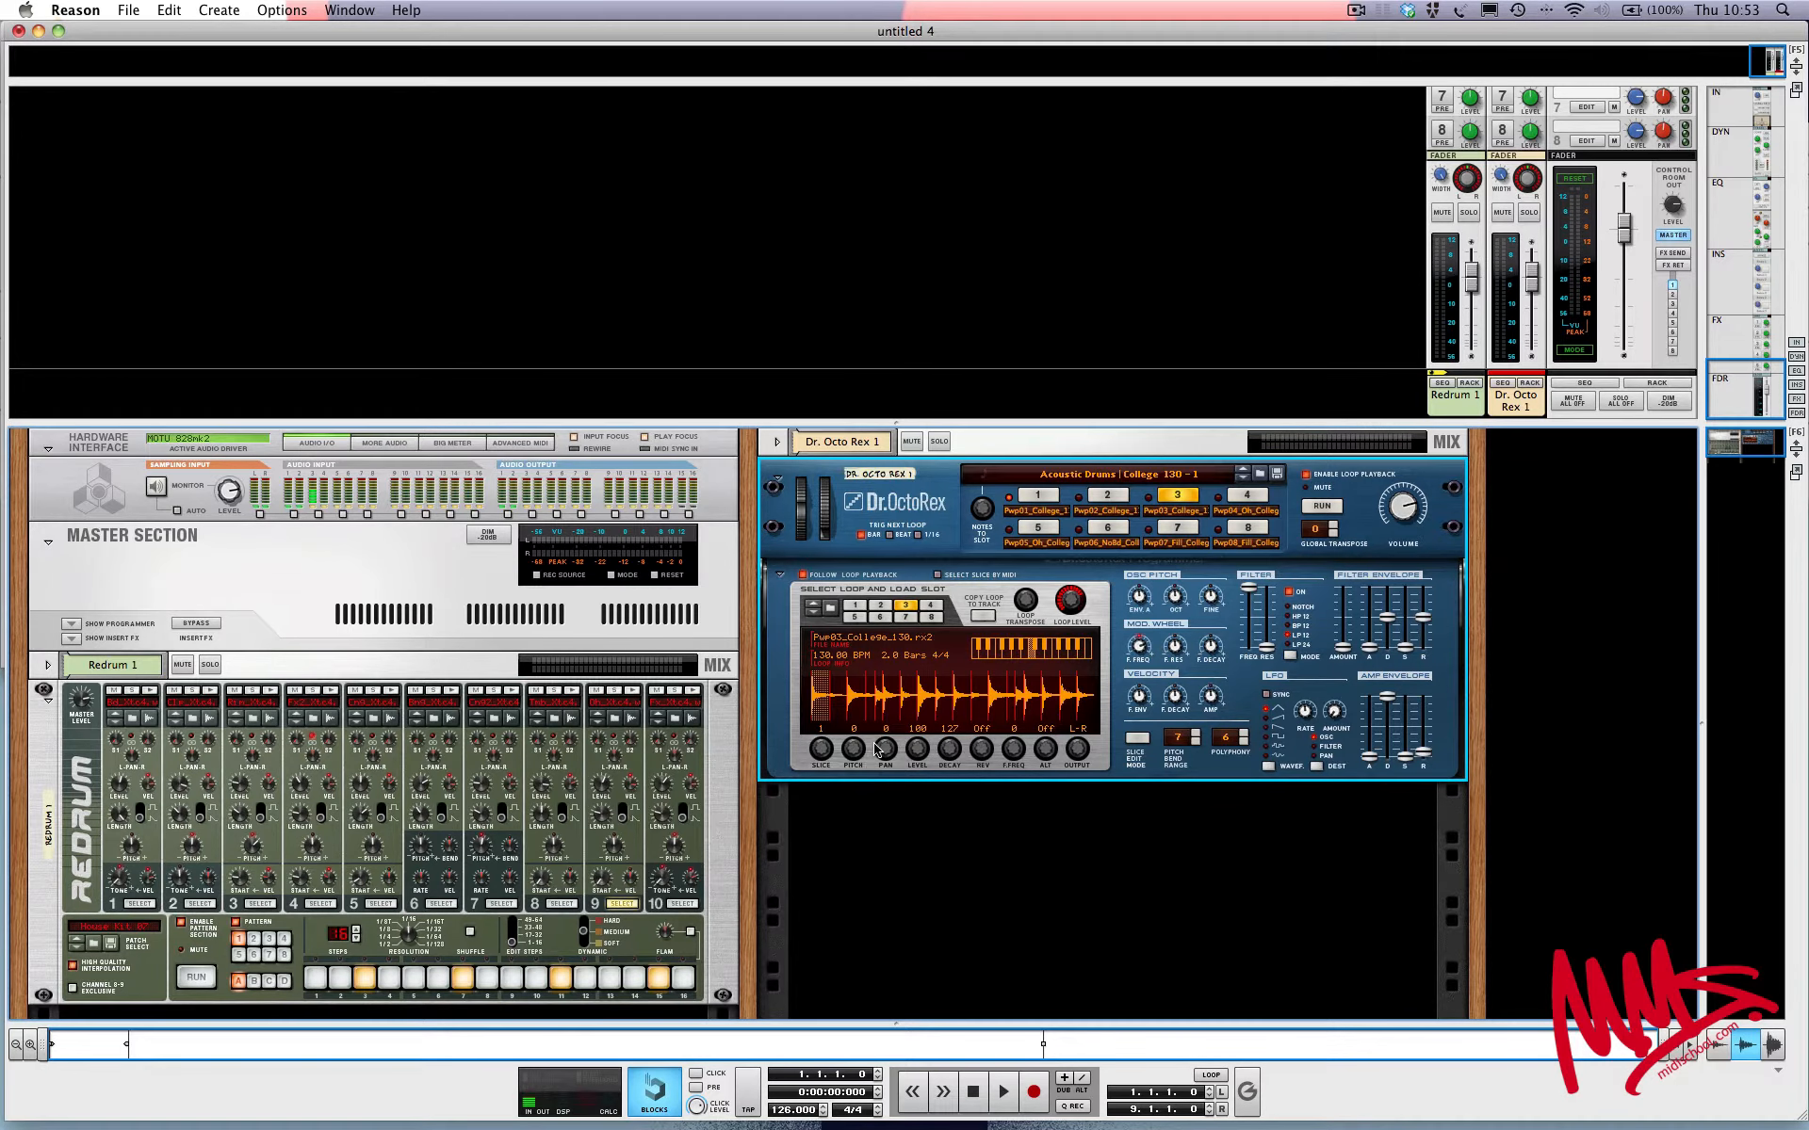
left_click(855, 608)
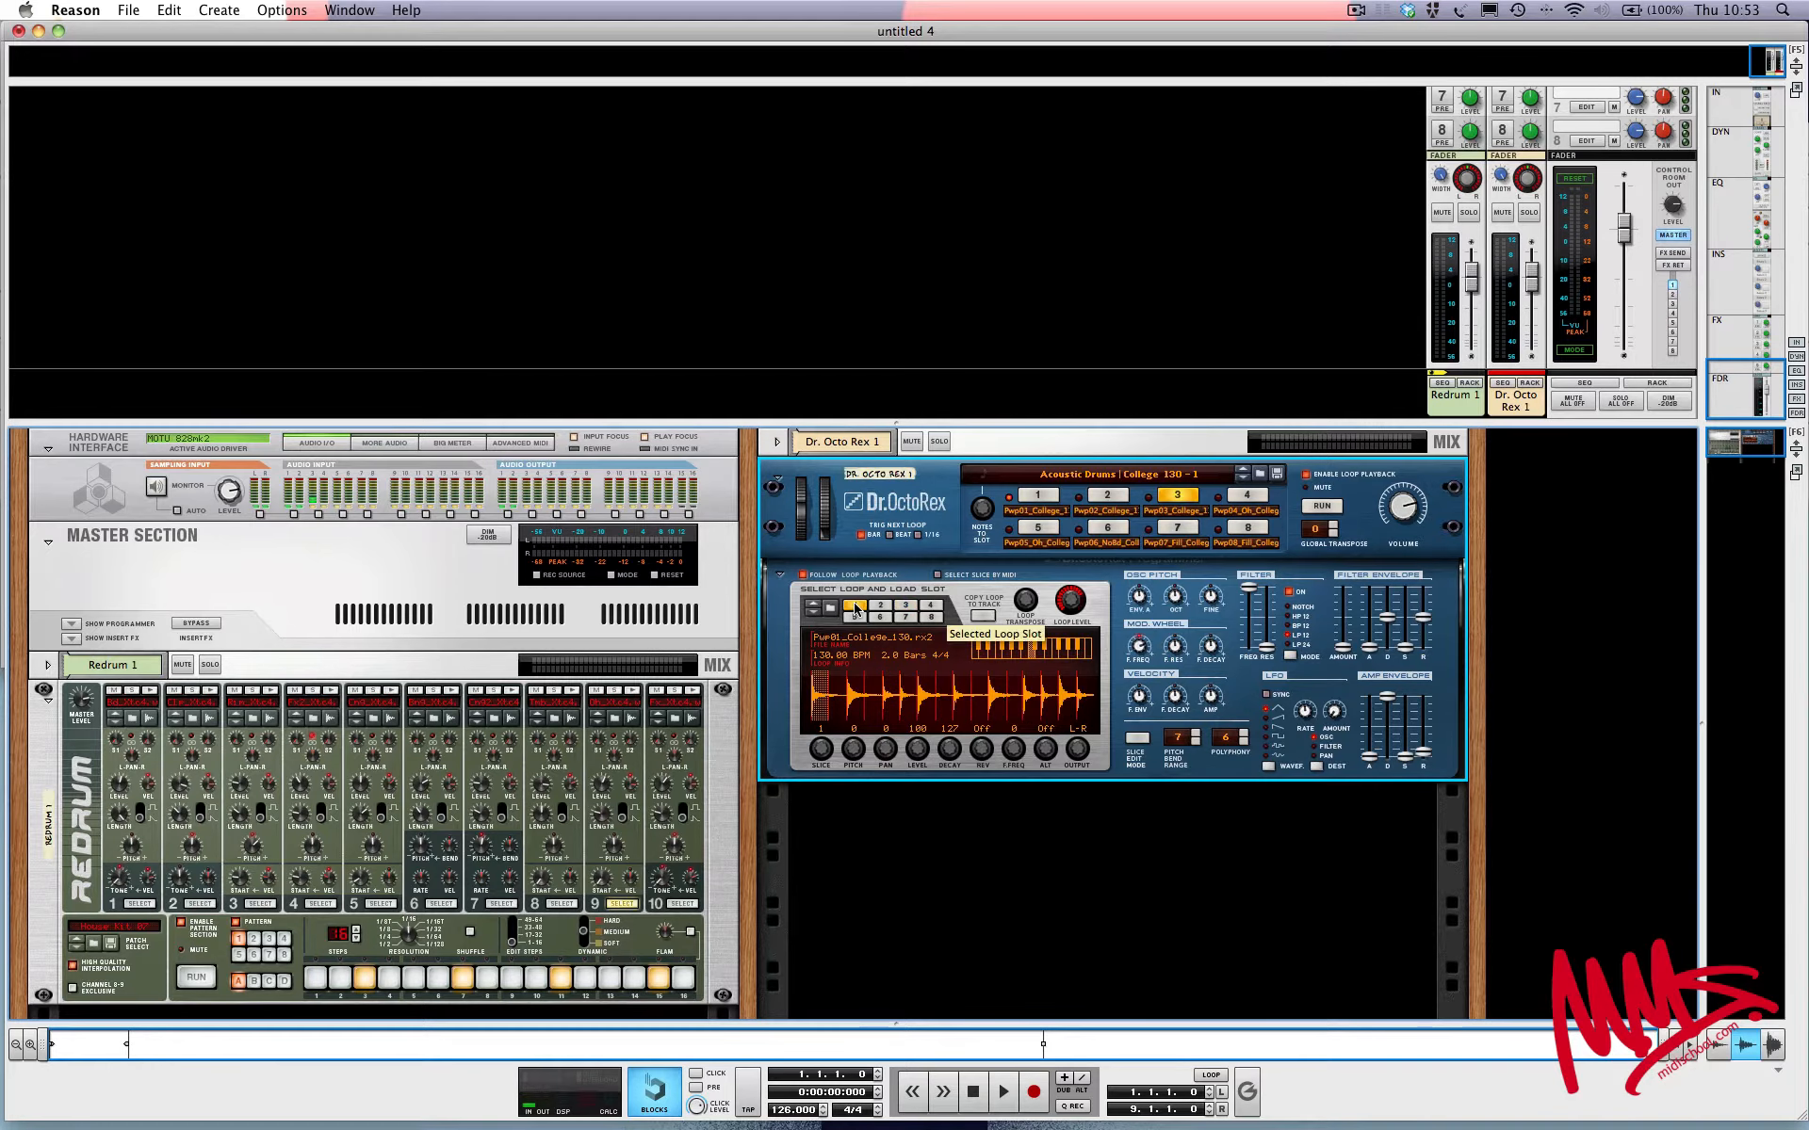
right_click(927, 491)
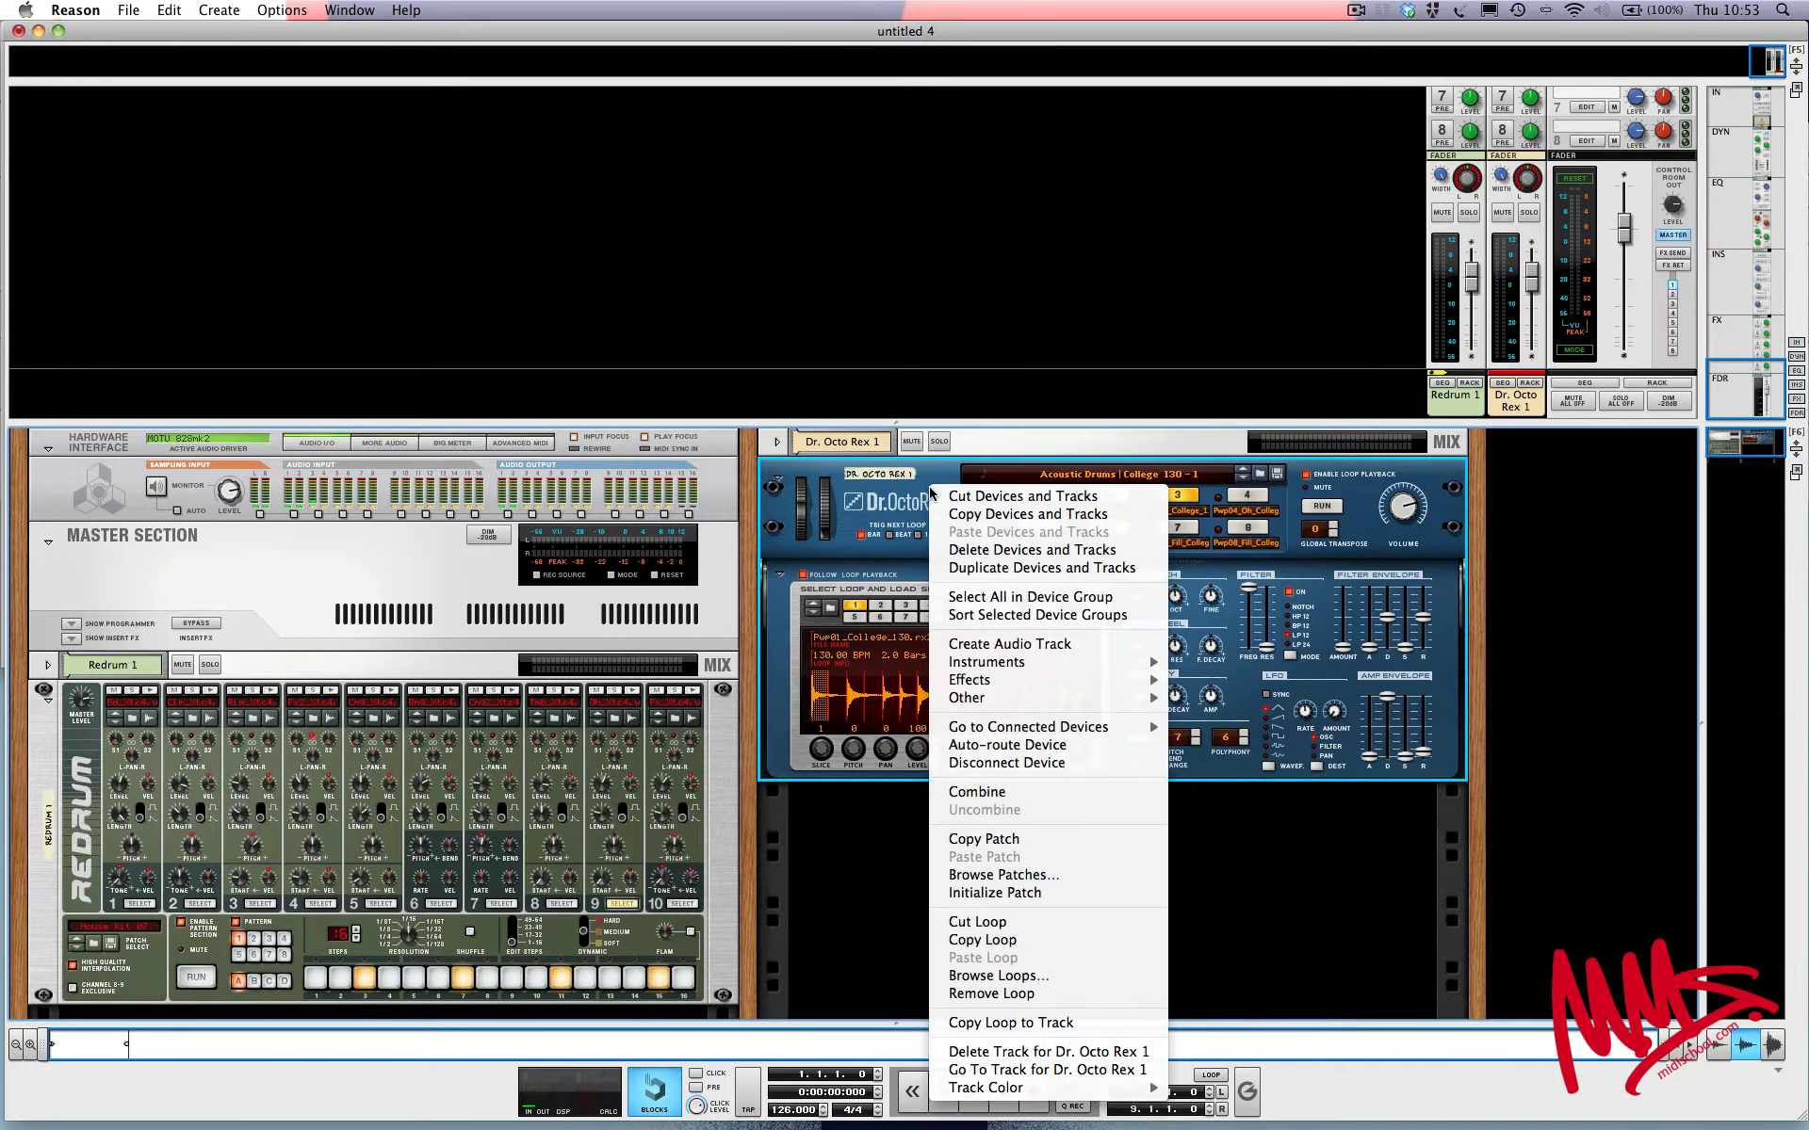
left_click(1020, 897)
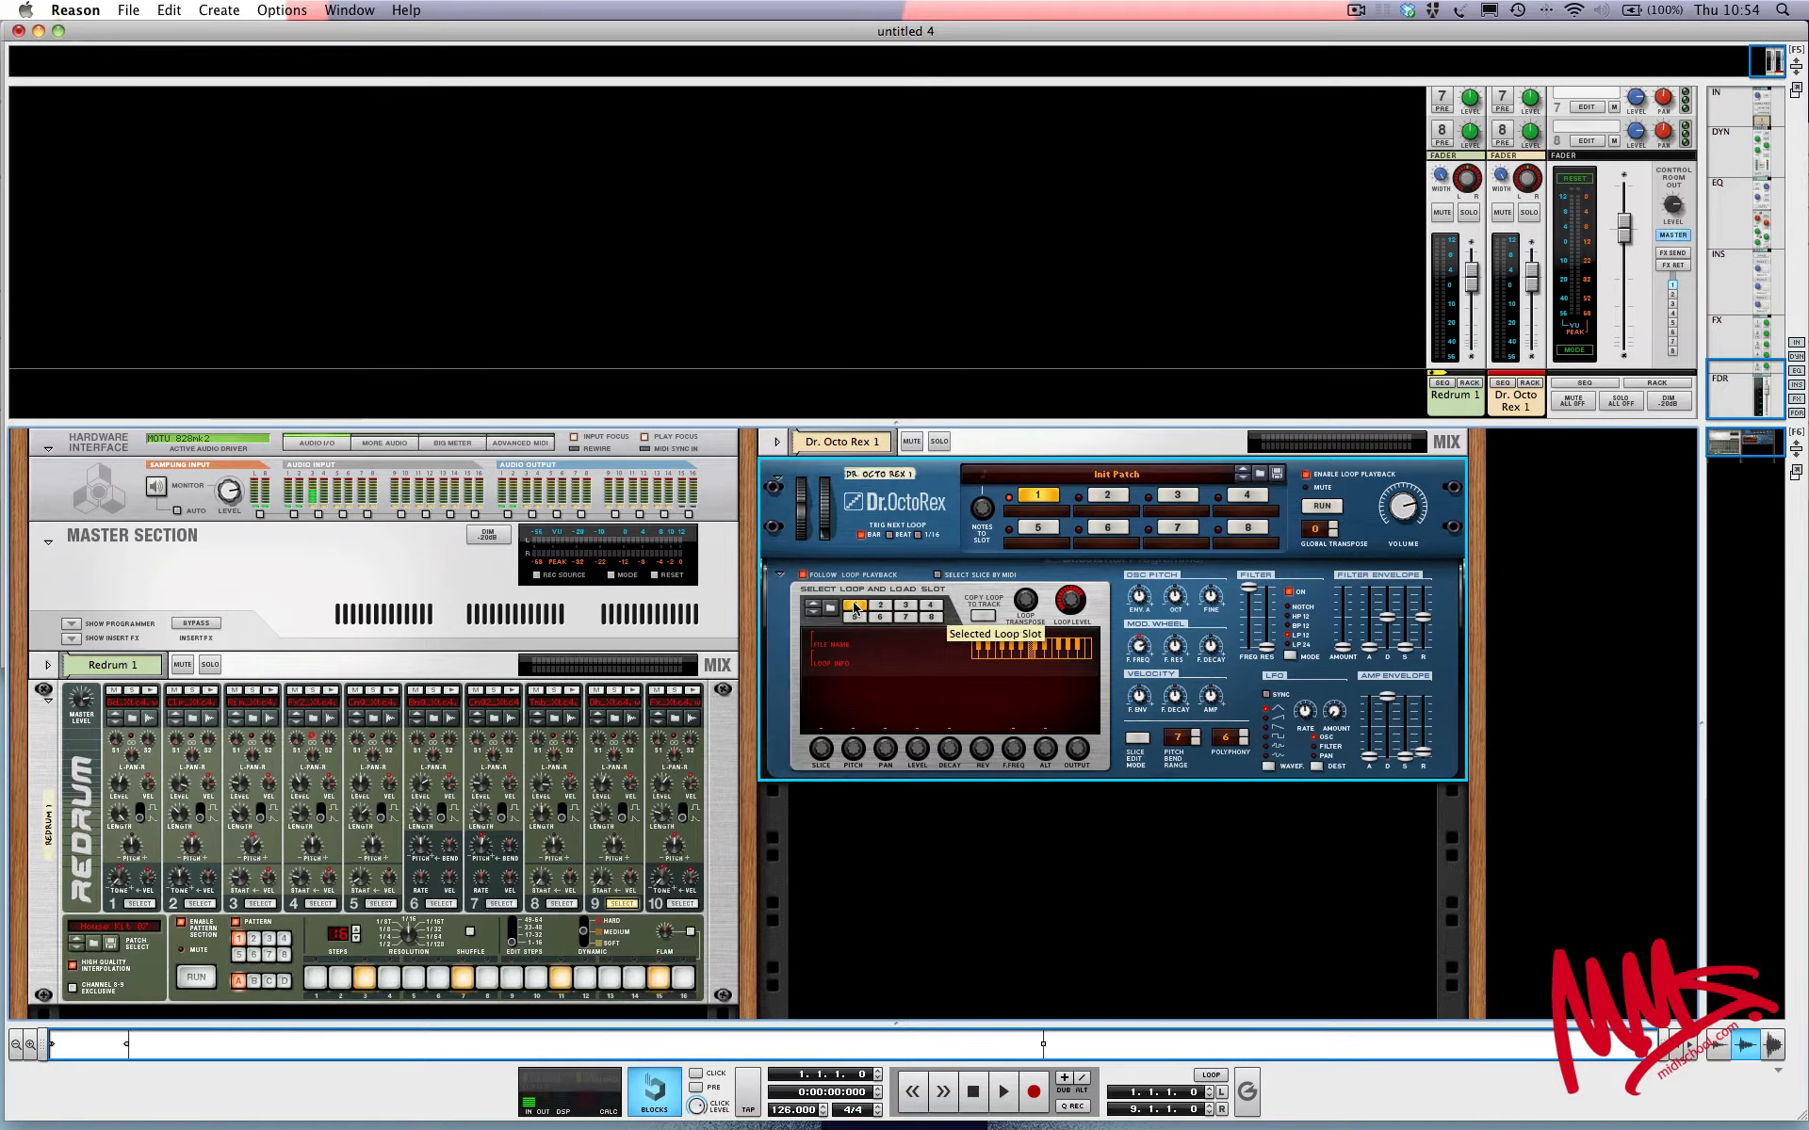
Step: Check the programmer's loop slots 2, 3, 4, 8, 7, 6, 5 and 1 for loaded loops, then collapse the programmer
left_click(880, 604)
left_click(906, 605)
left_click(930, 605)
left_click(930, 617)
left_click(906, 617)
left_click(880, 617)
left_click(854, 617)
left_click(854, 605)
left_click(778, 578)
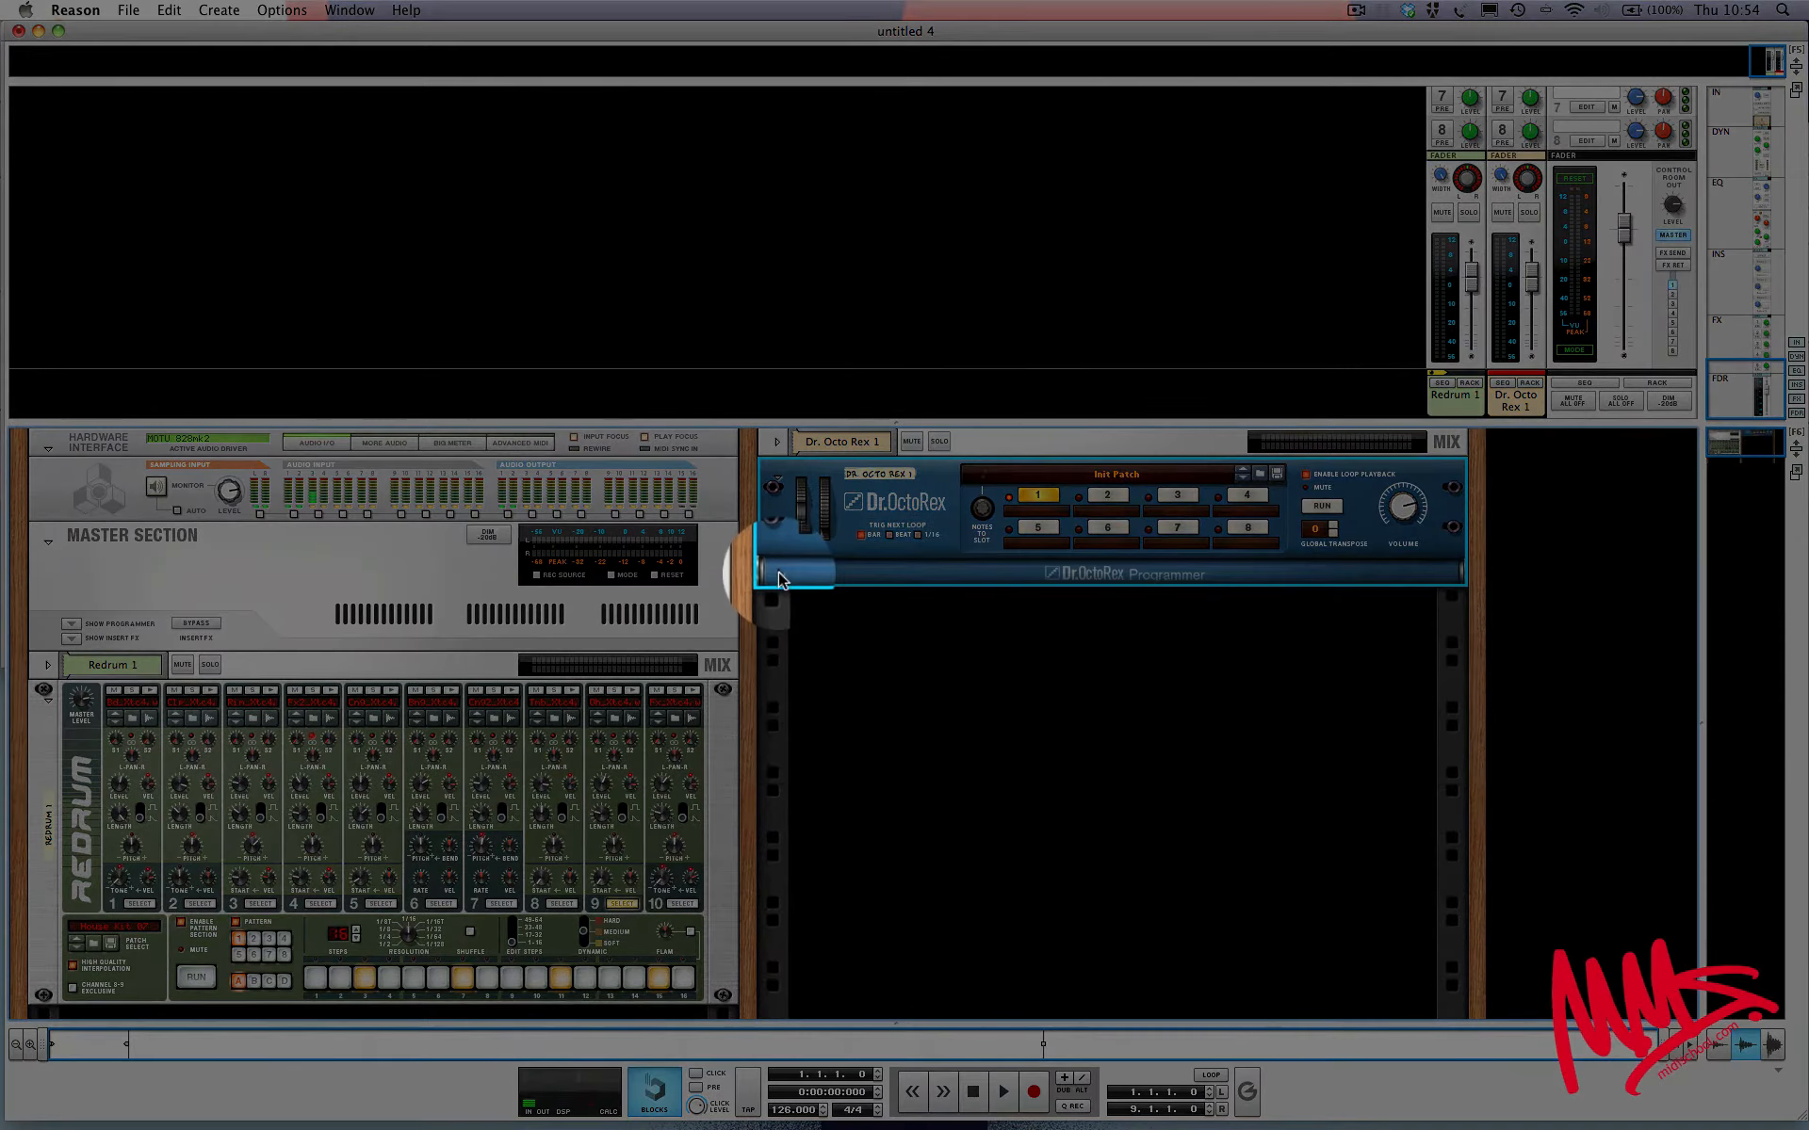
Step: Expand the programmer, step through loop slots 2, 3 and 4, and select slot 5
left_click(779, 577)
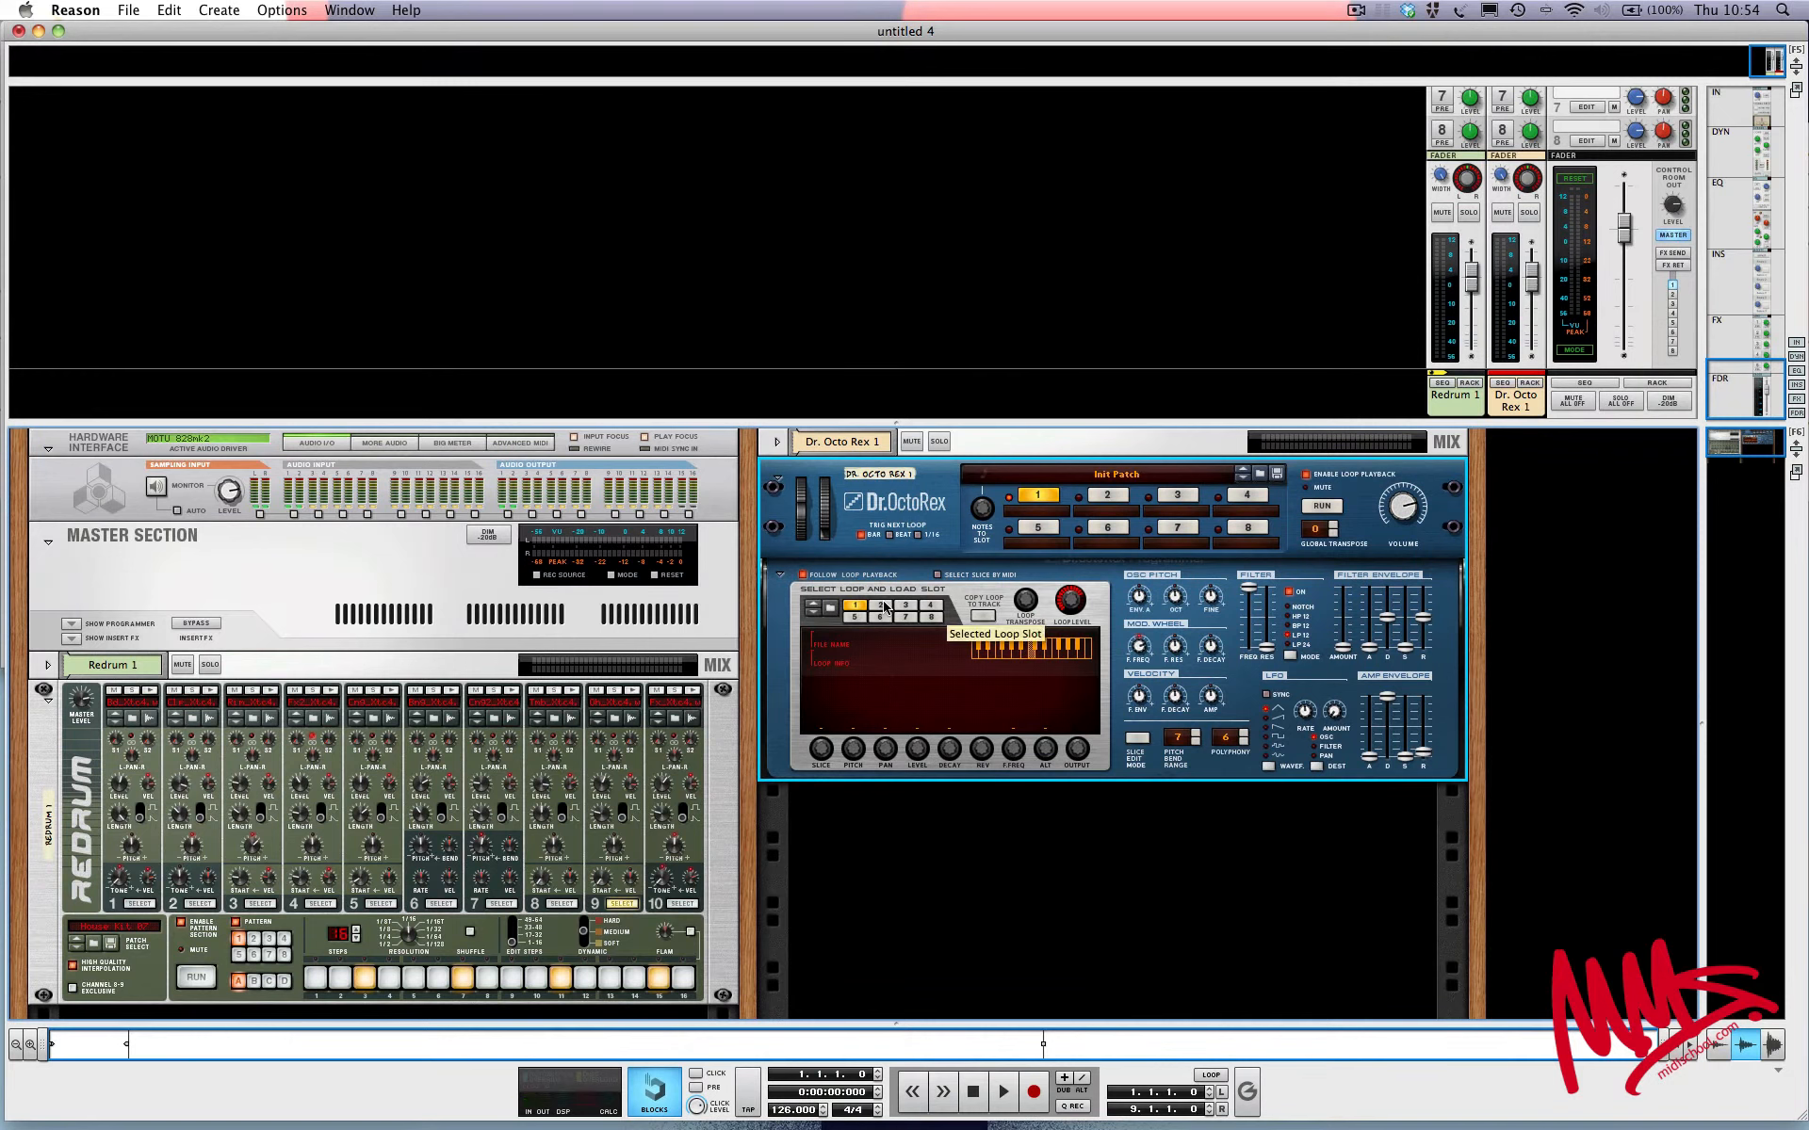
left_click(881, 606)
left_click(907, 606)
left_click(929, 606)
left_click(906, 607)
left_click(863, 618)
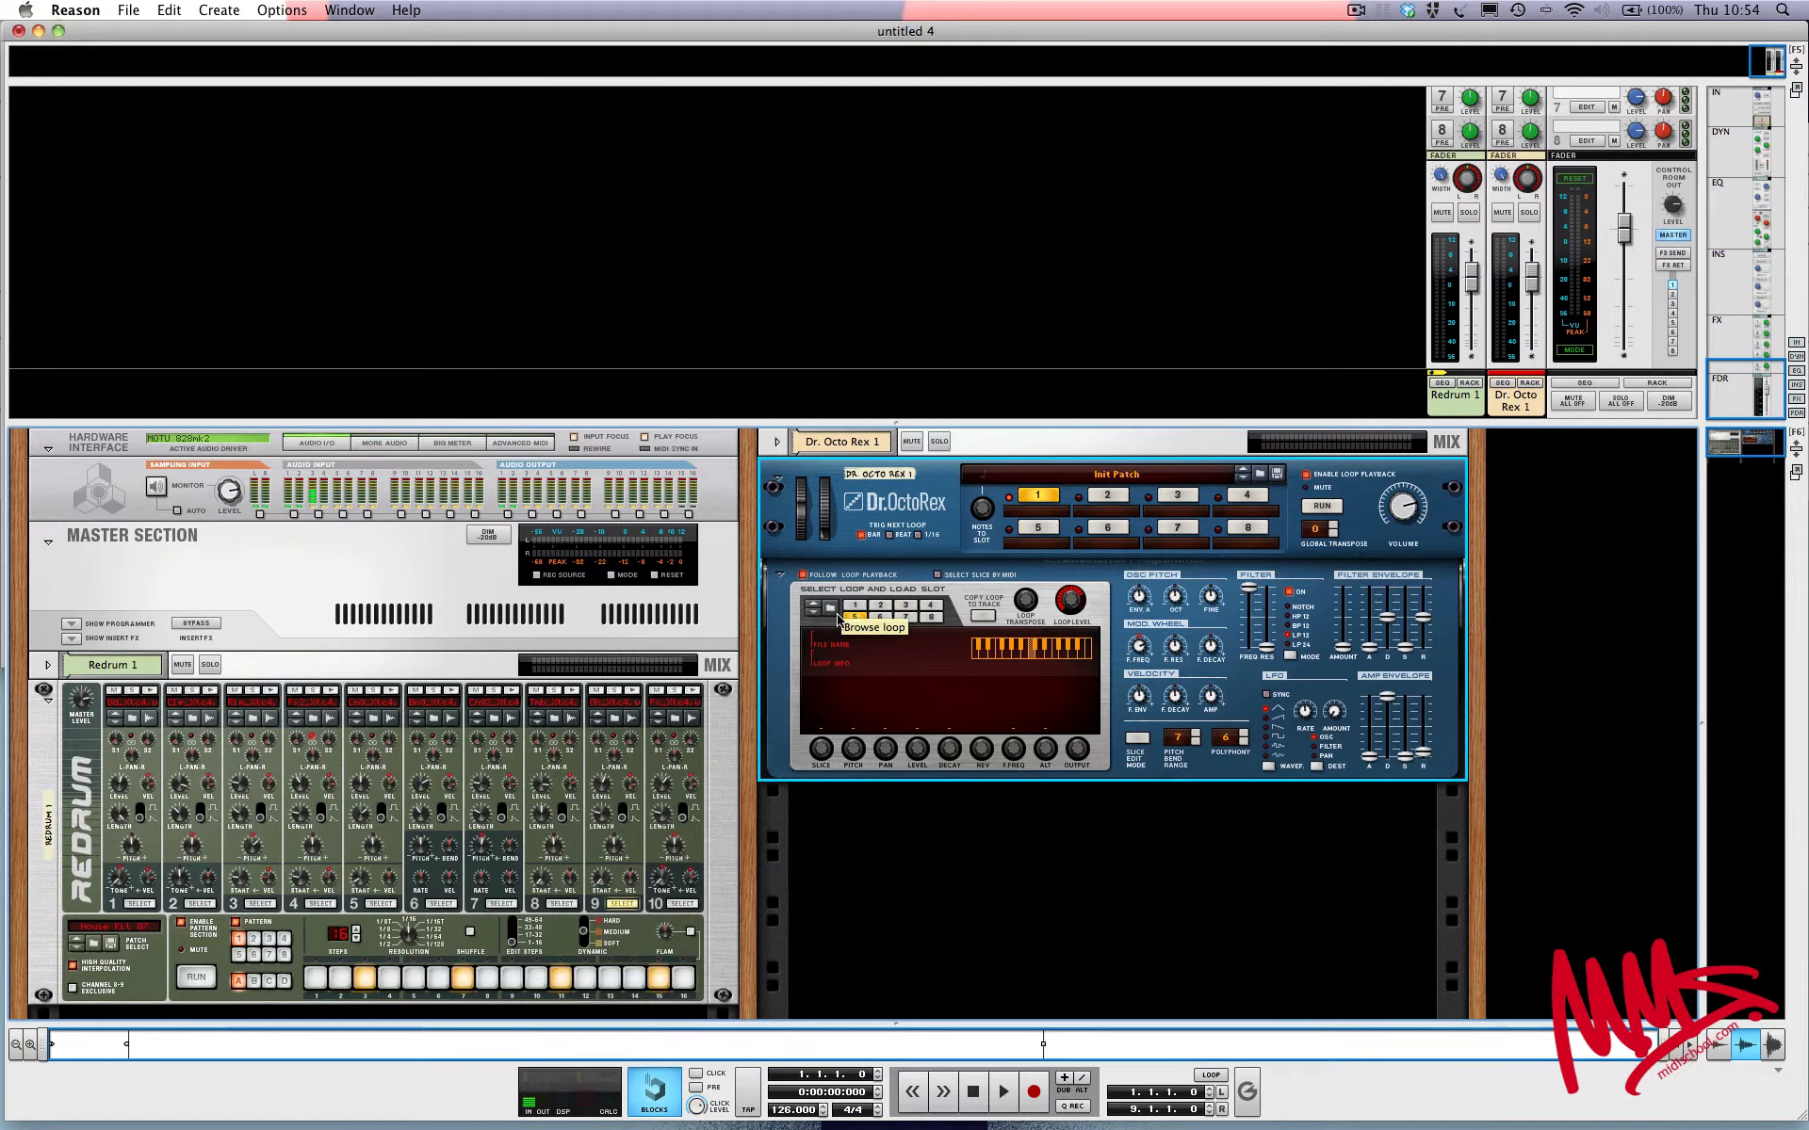
Step: Browse for a loop for the selected slot and open the Dr Rex Percussion Loops folder in the Reason Factory Sound Bank
left_click(831, 611)
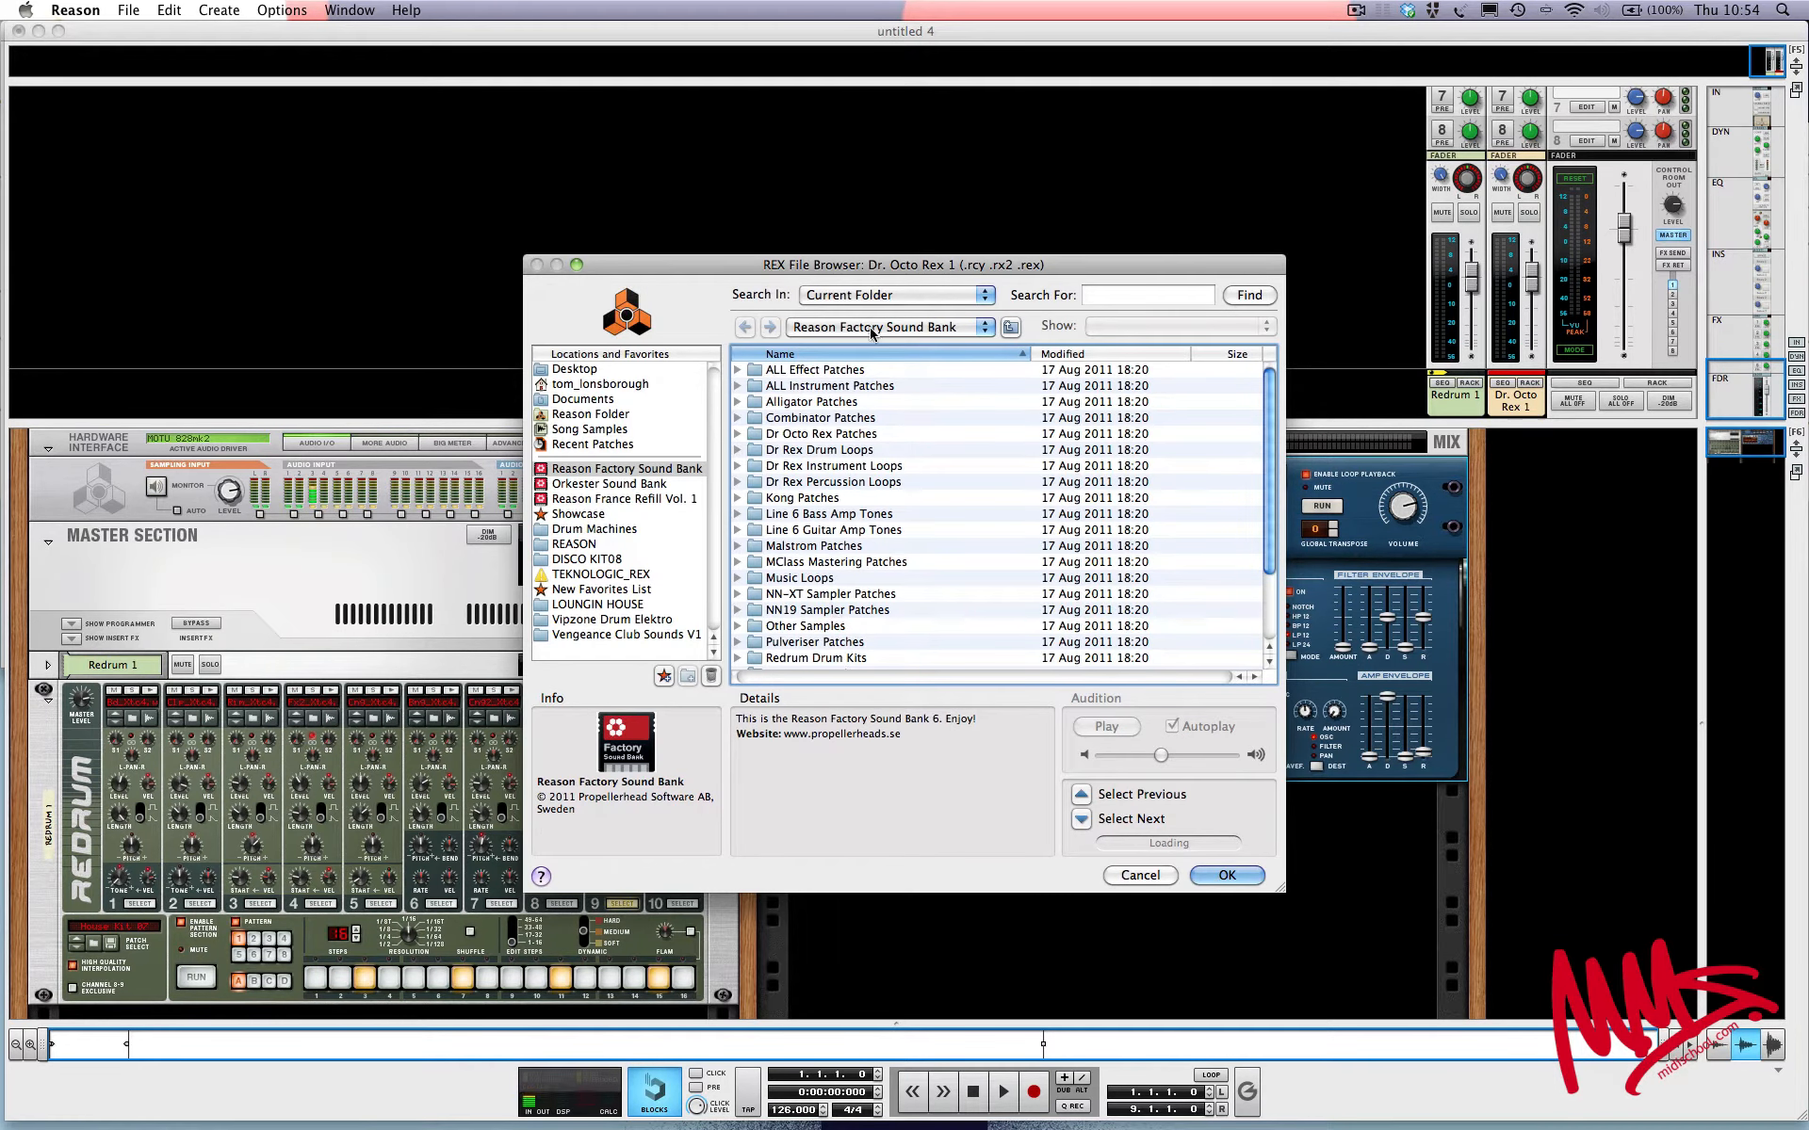
left_click(607, 473)
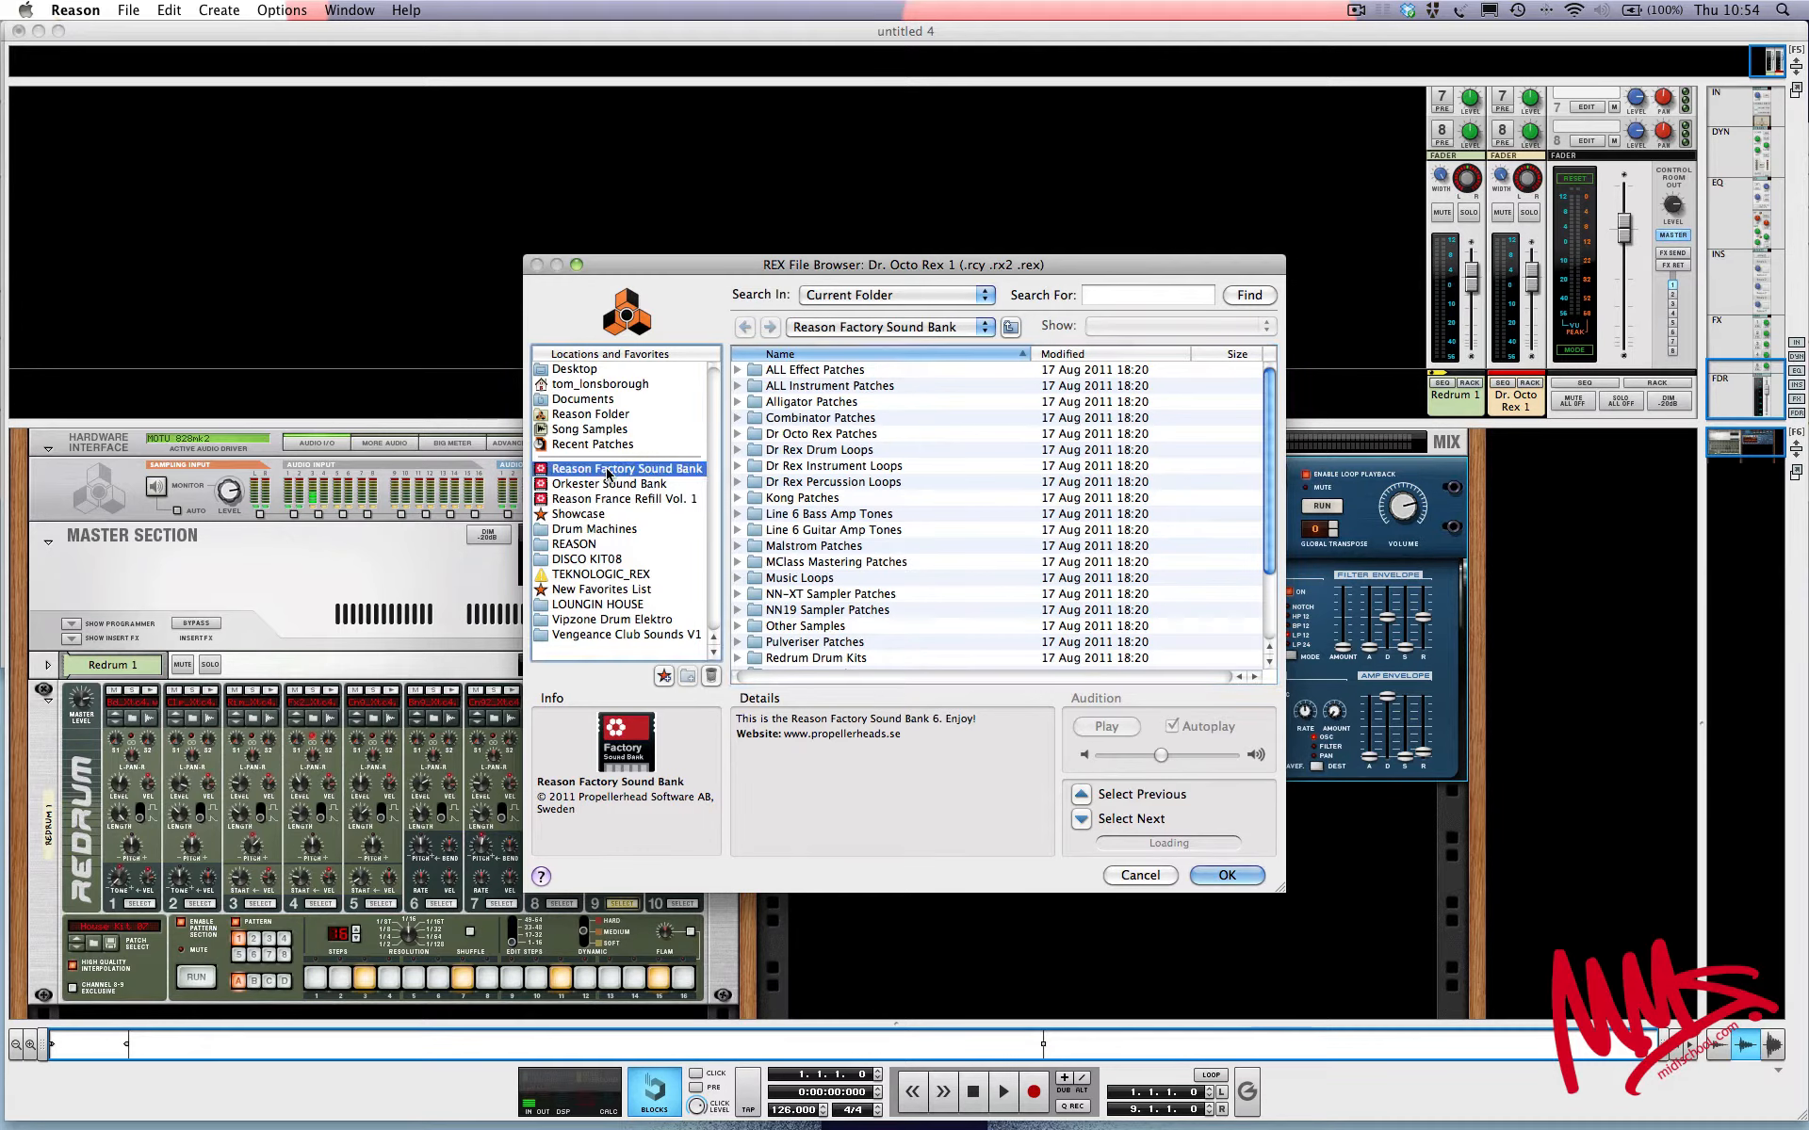
left_click(794, 452)
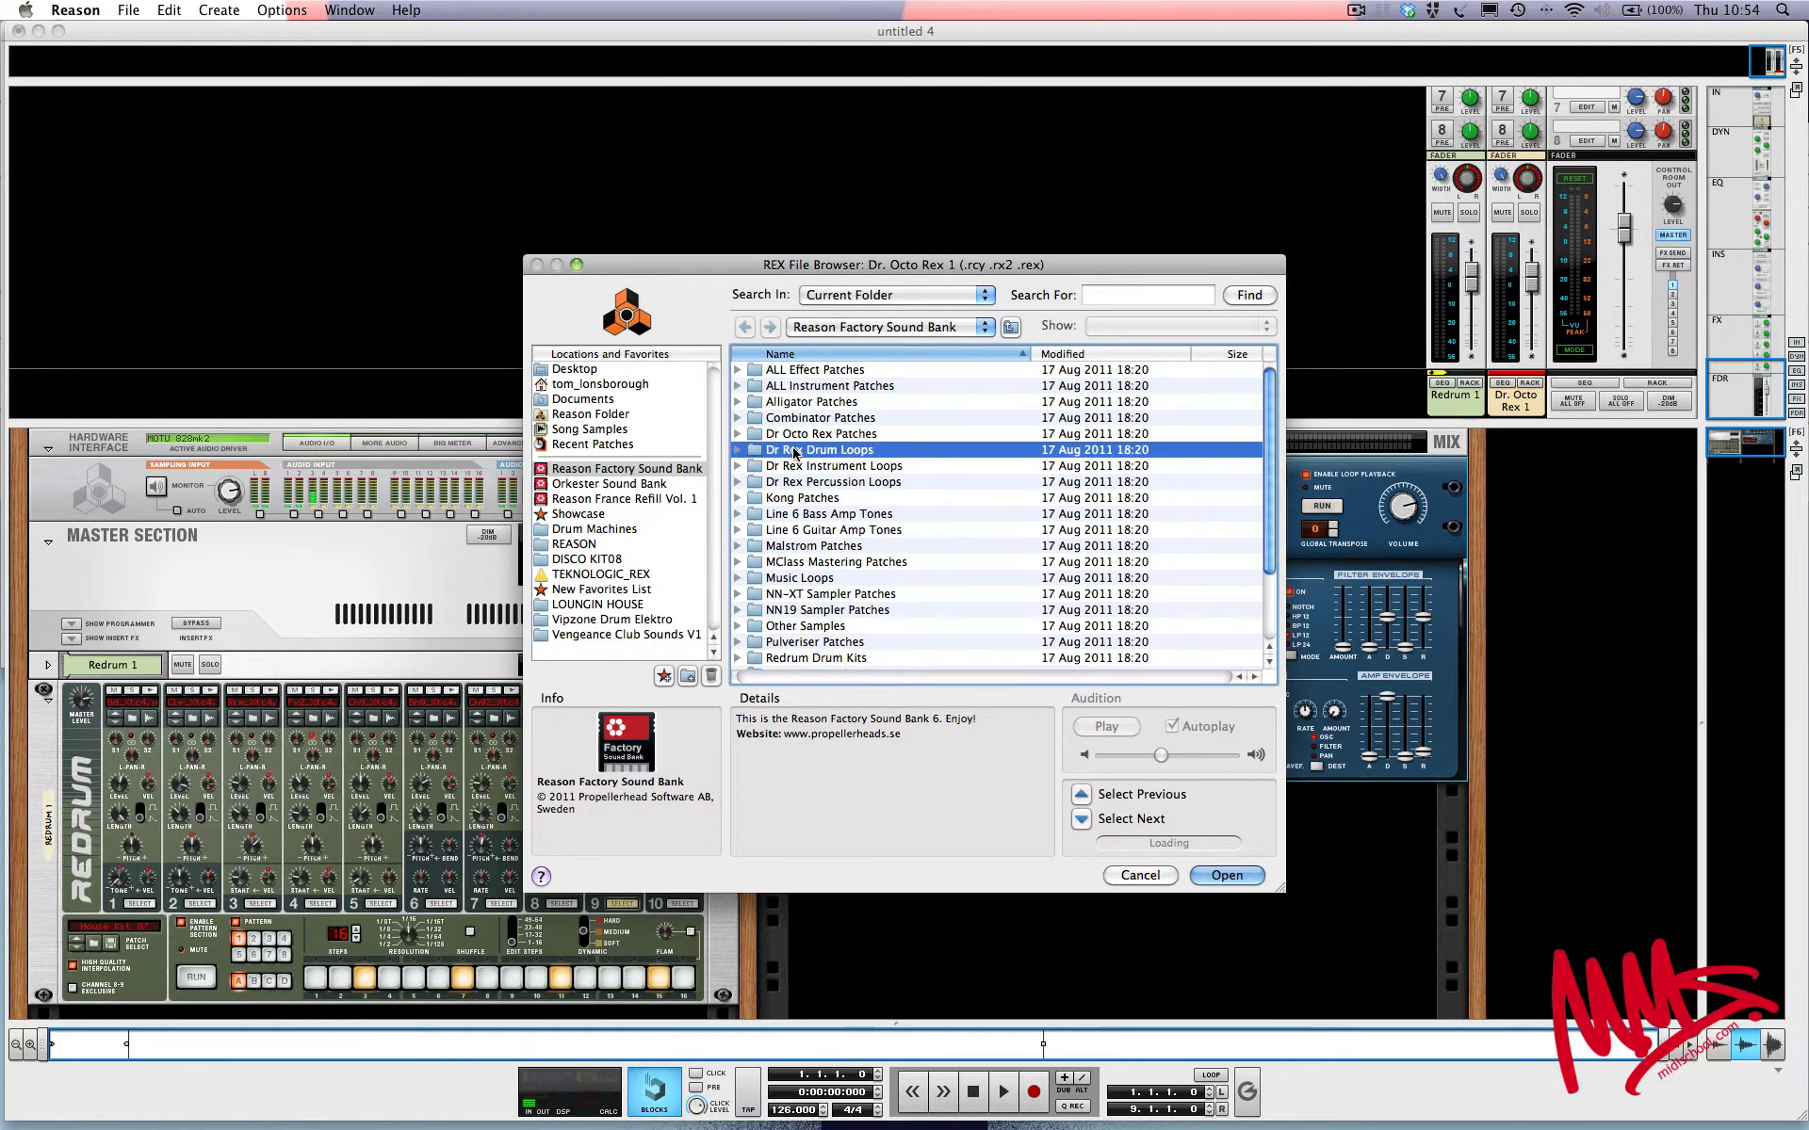
key("Up")
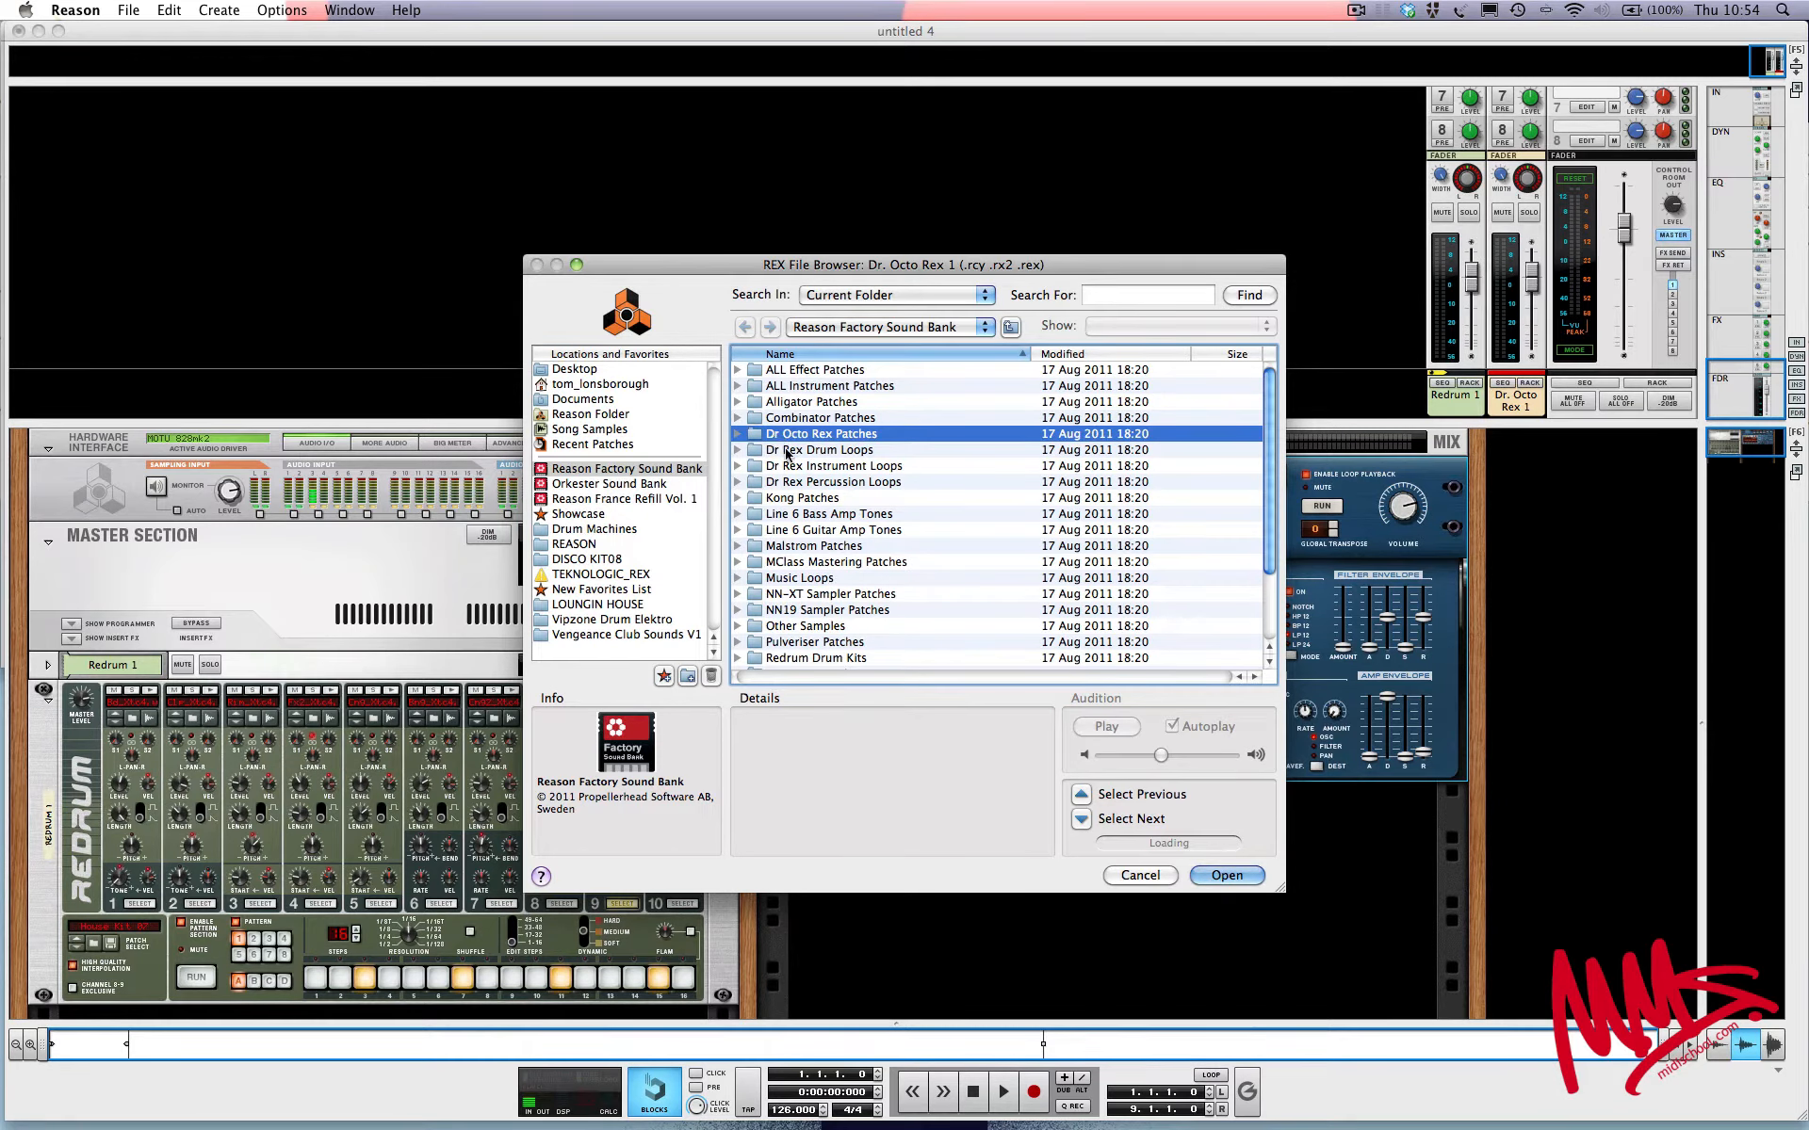
left_click(787, 454)
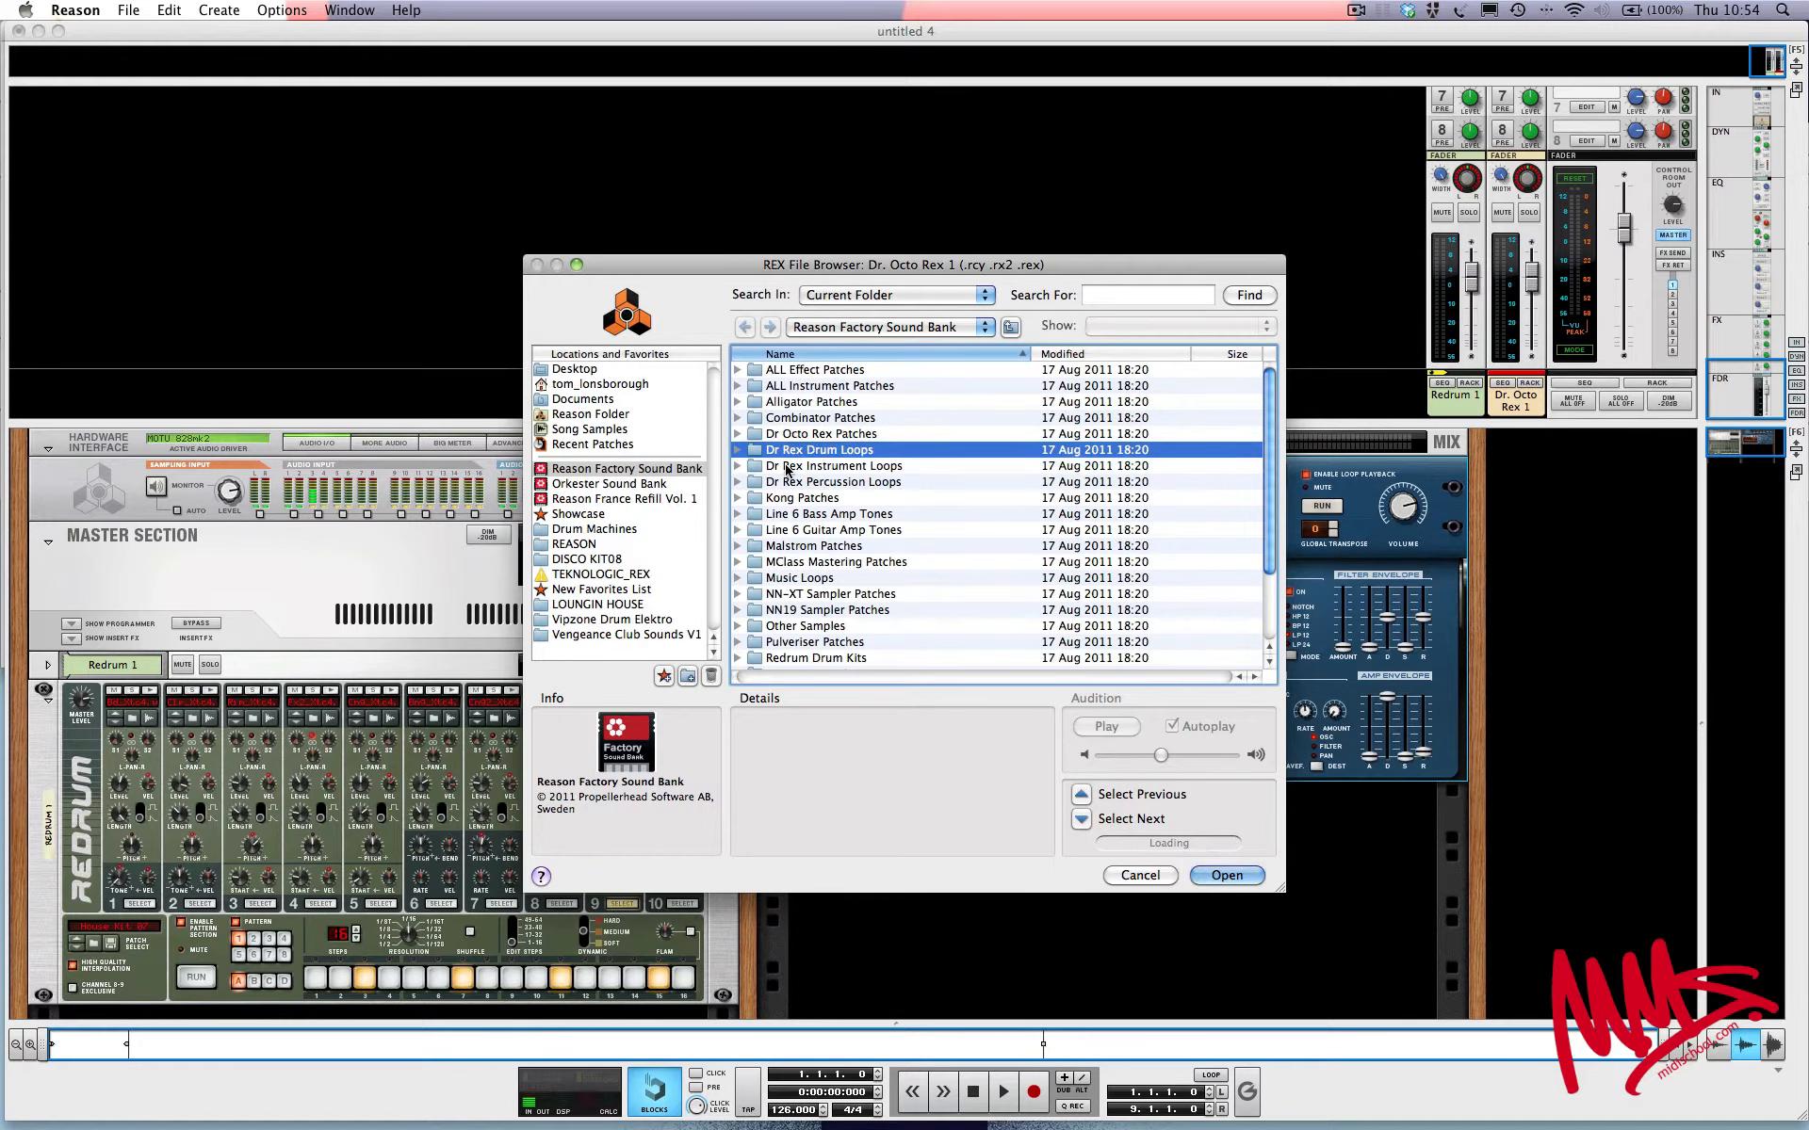
left_click(787, 468)
left_click(788, 484)
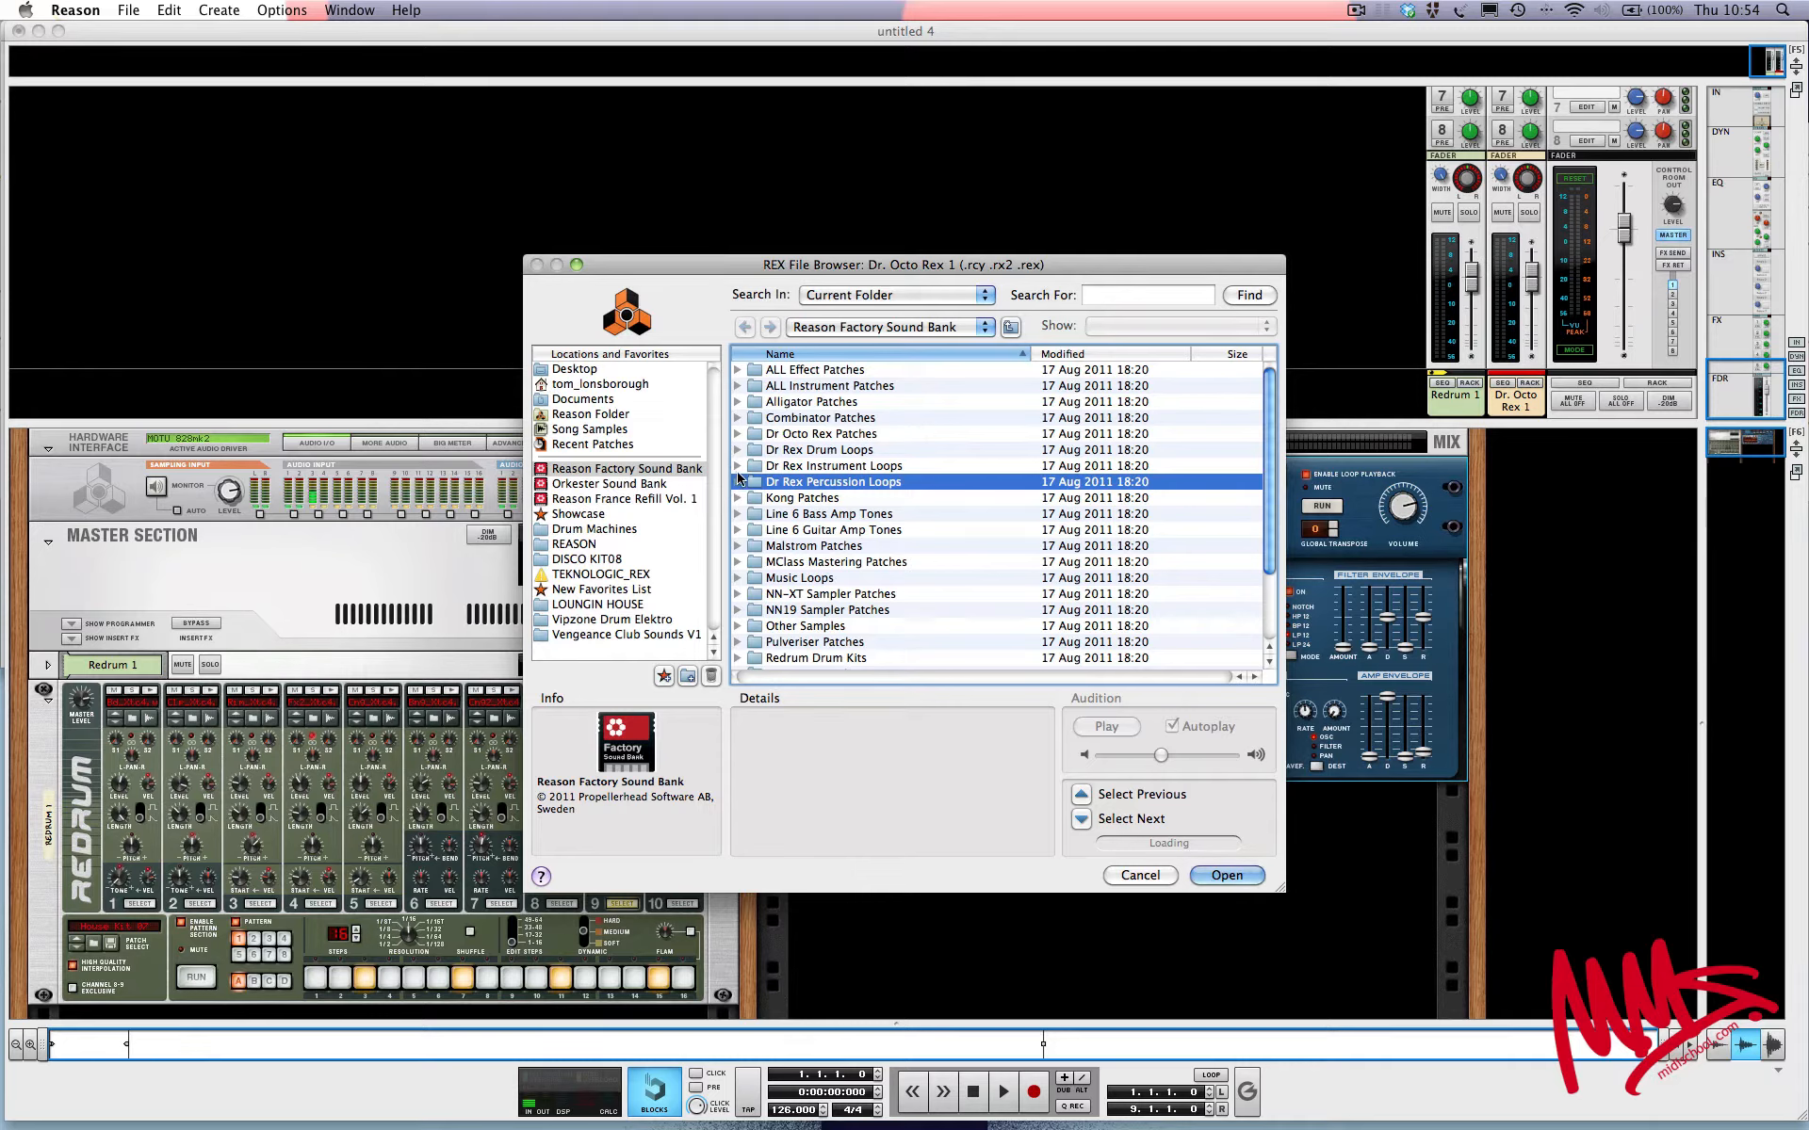
double_click(796, 483)
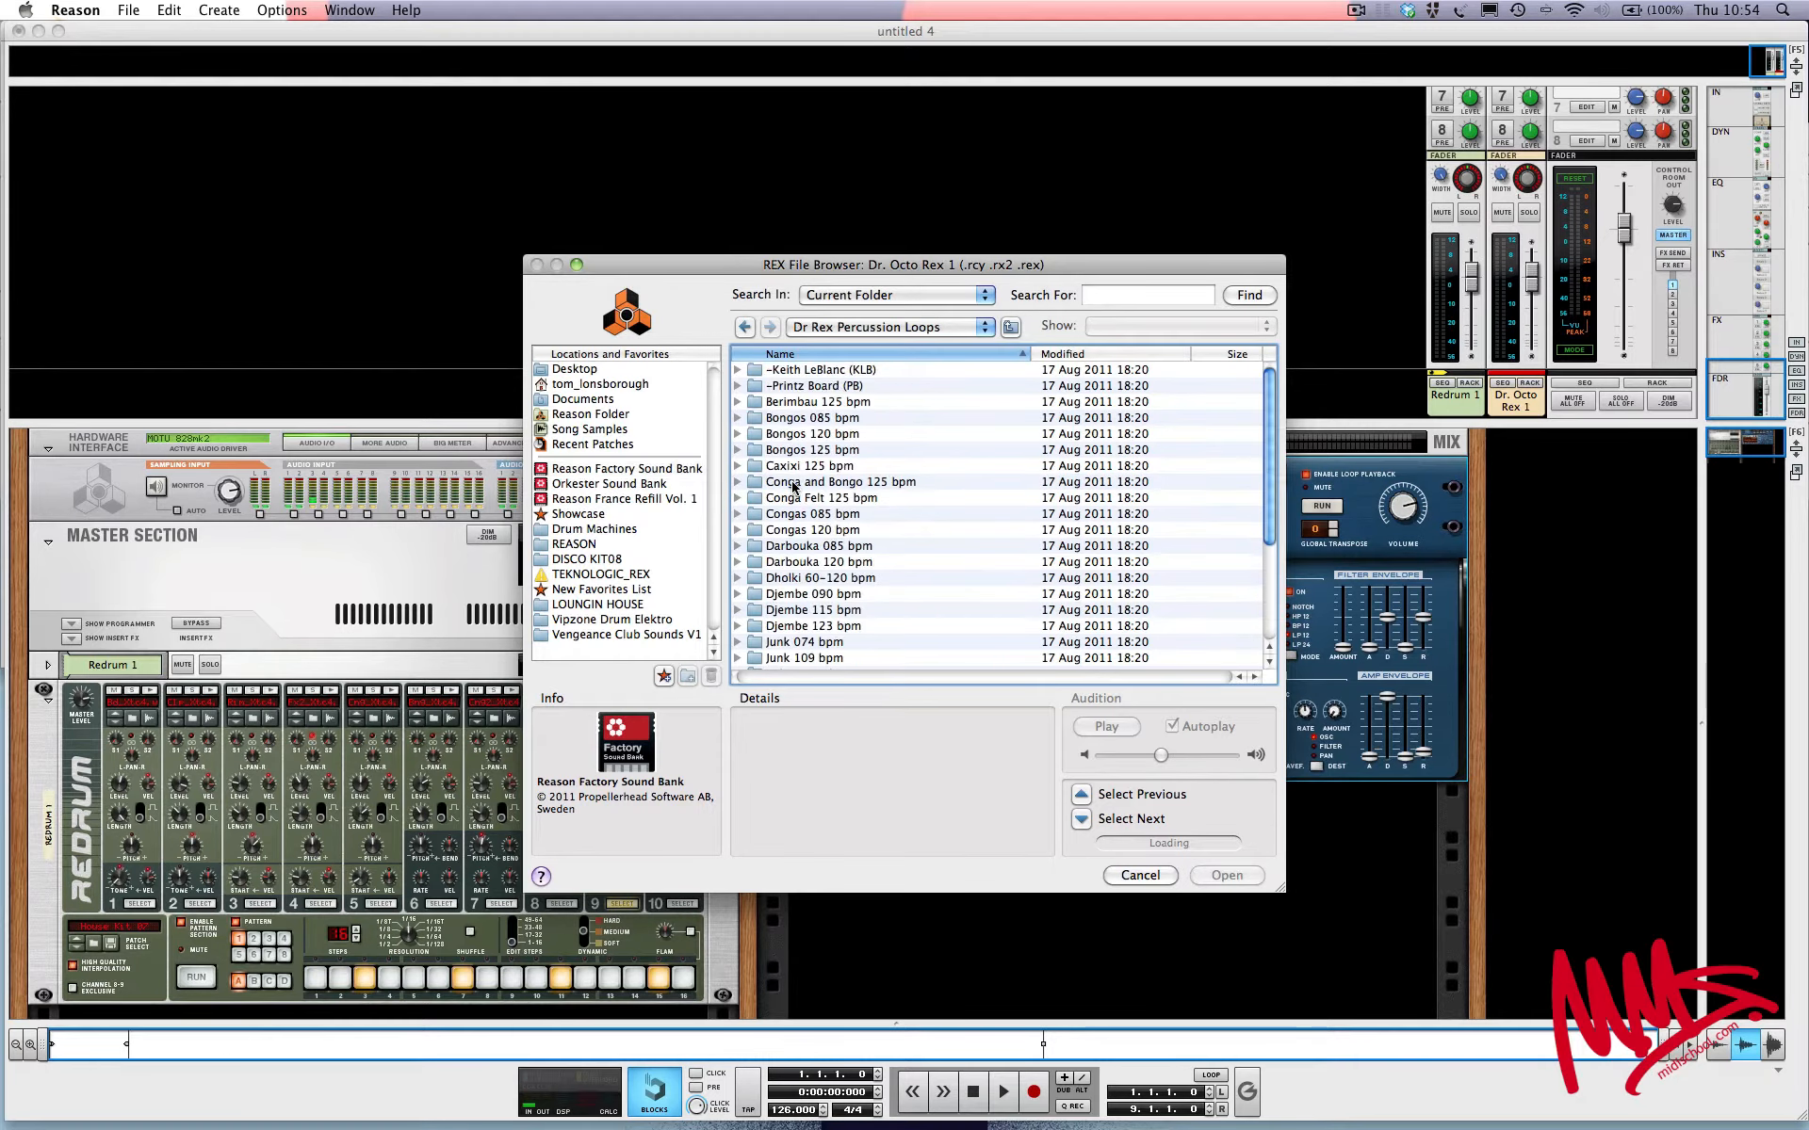
Step: Look through the percussion loop folders and expand the Shaker 120 bpm folder
scroll(938, 477, "down", 5)
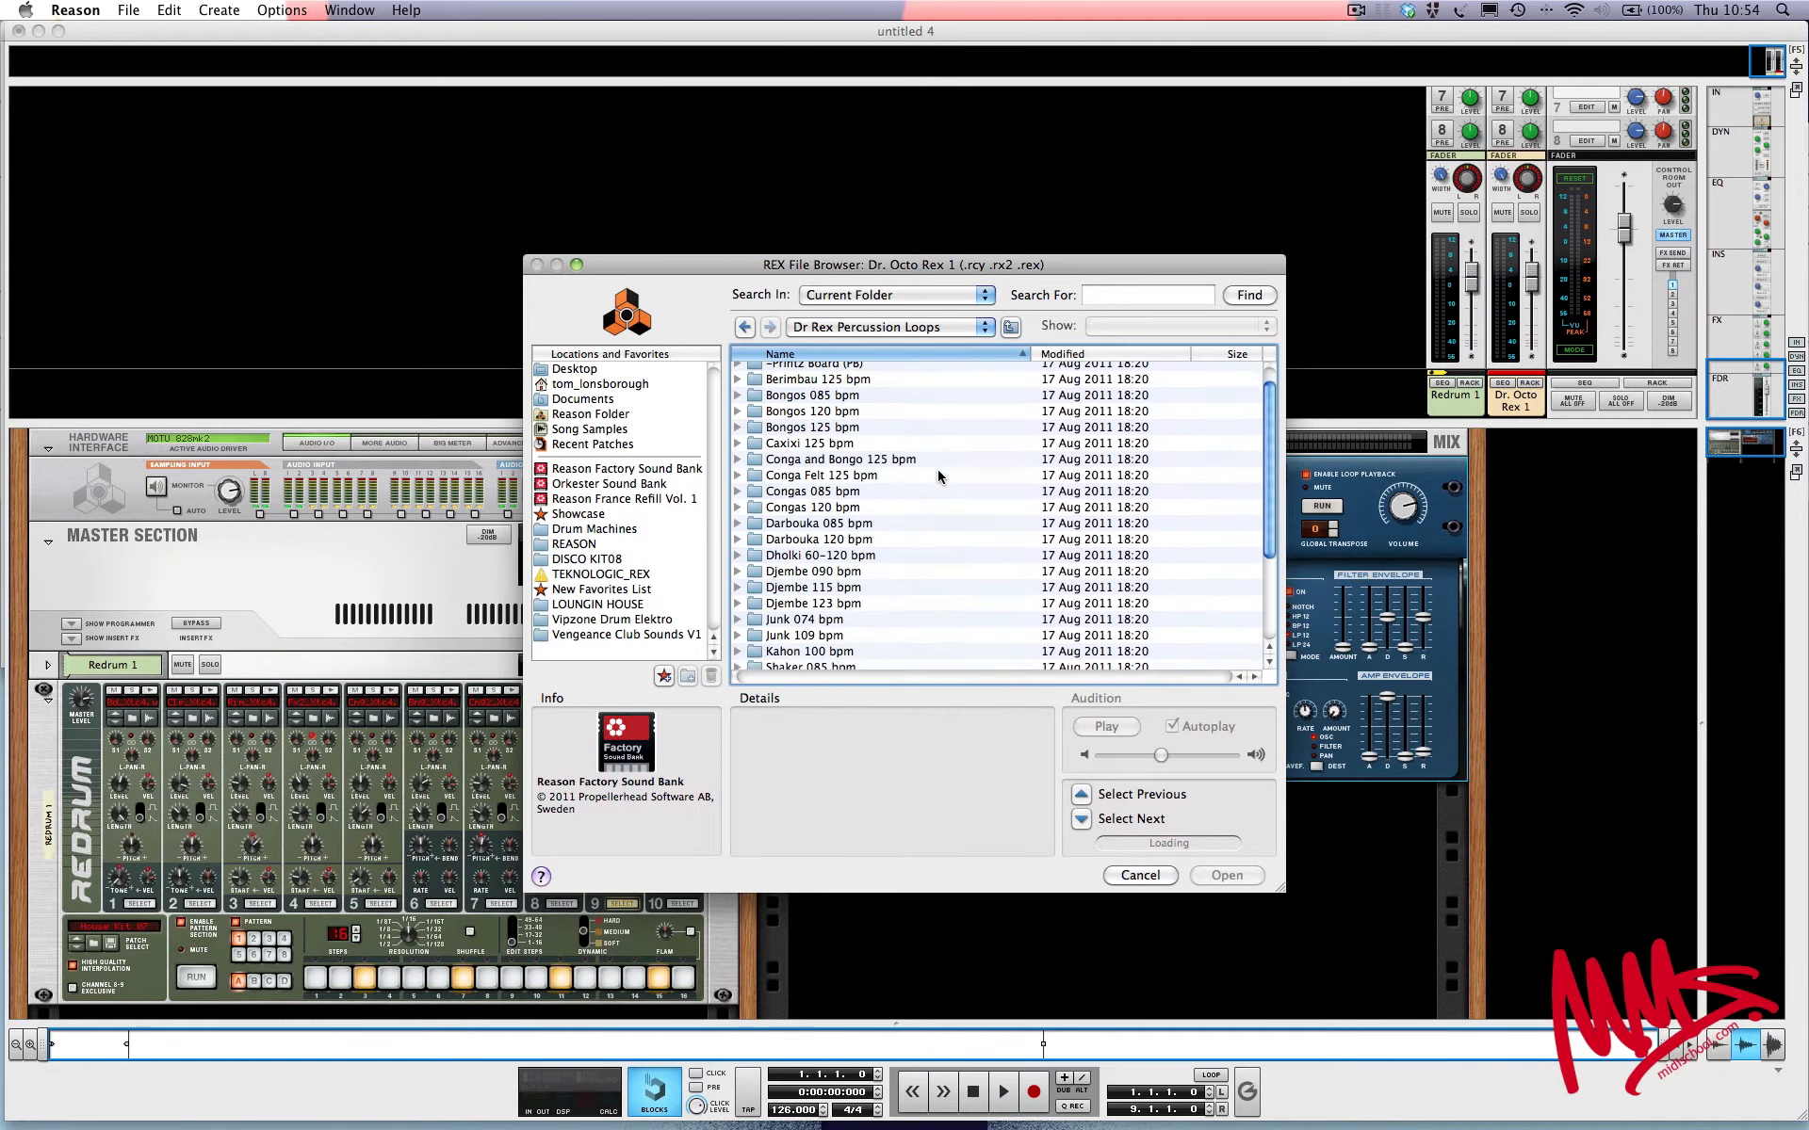
scroll(938, 477, "down", 5)
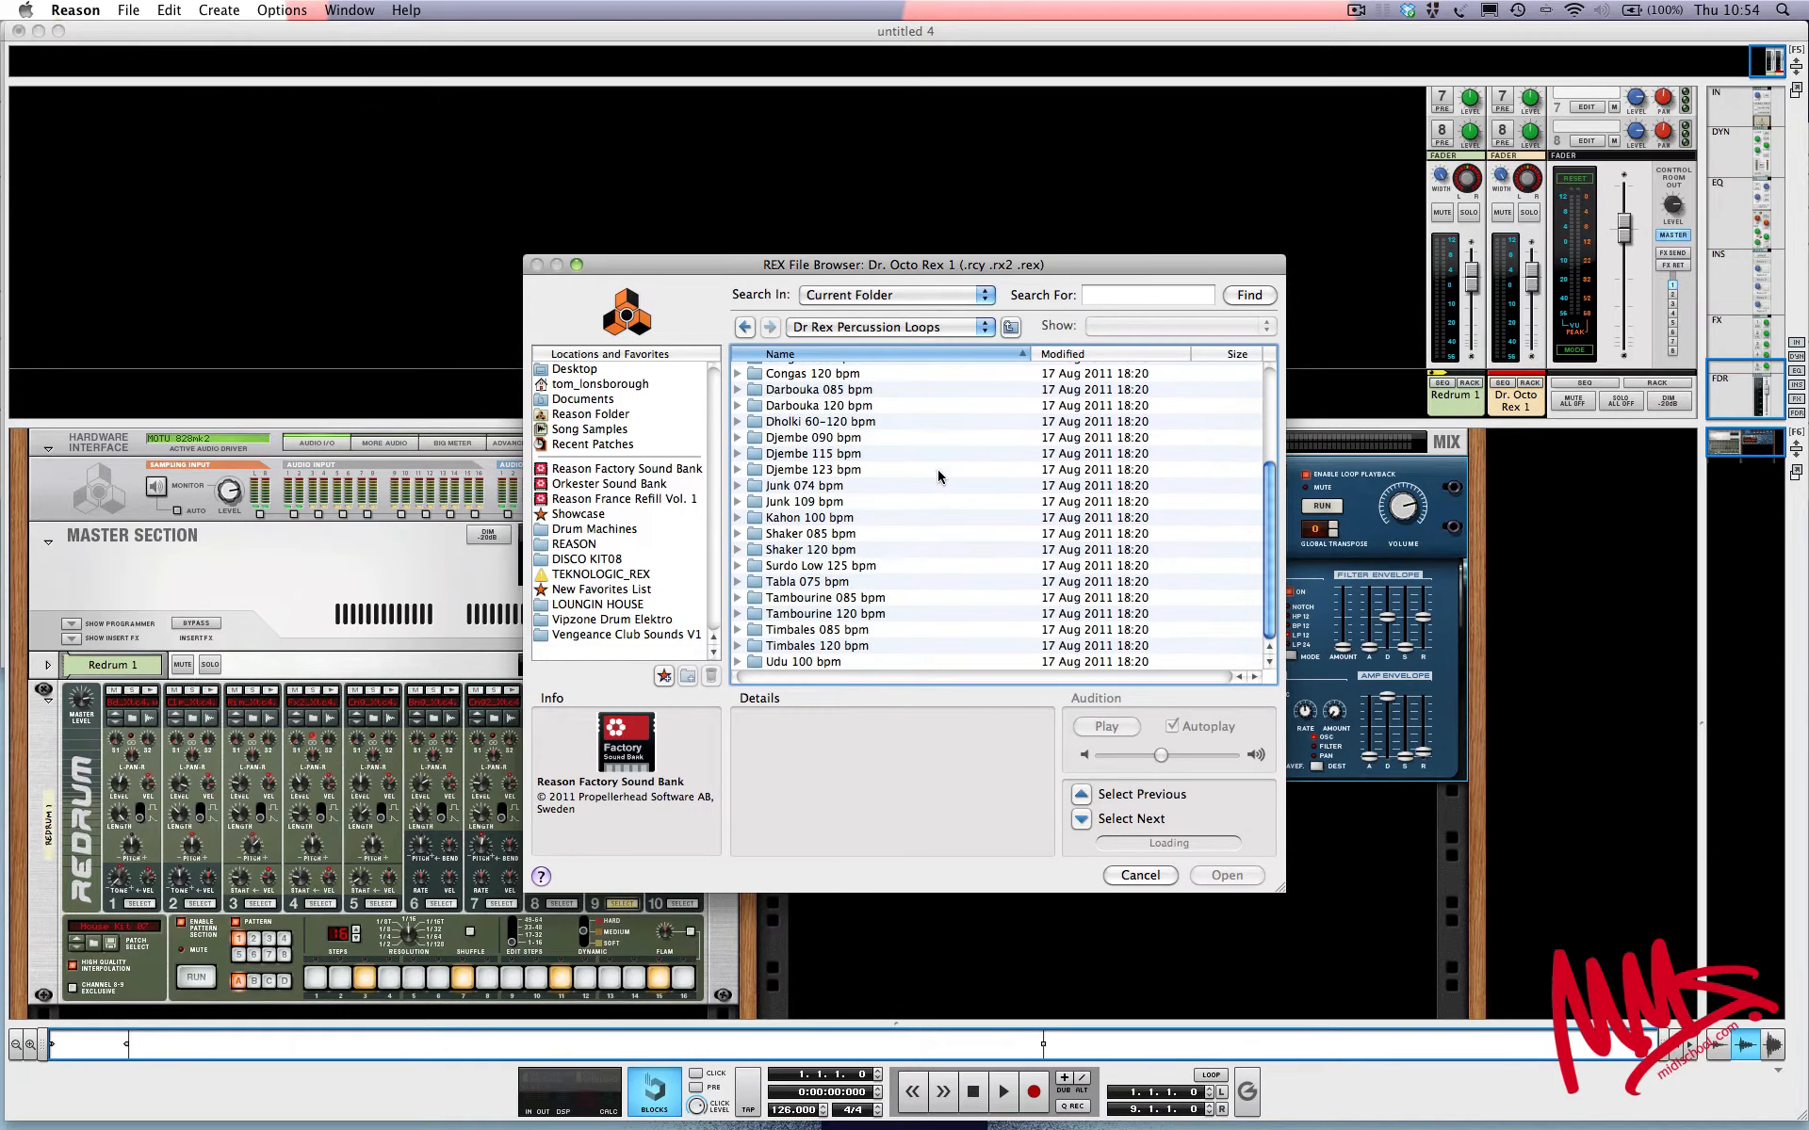
scroll(939, 476, "up", 10)
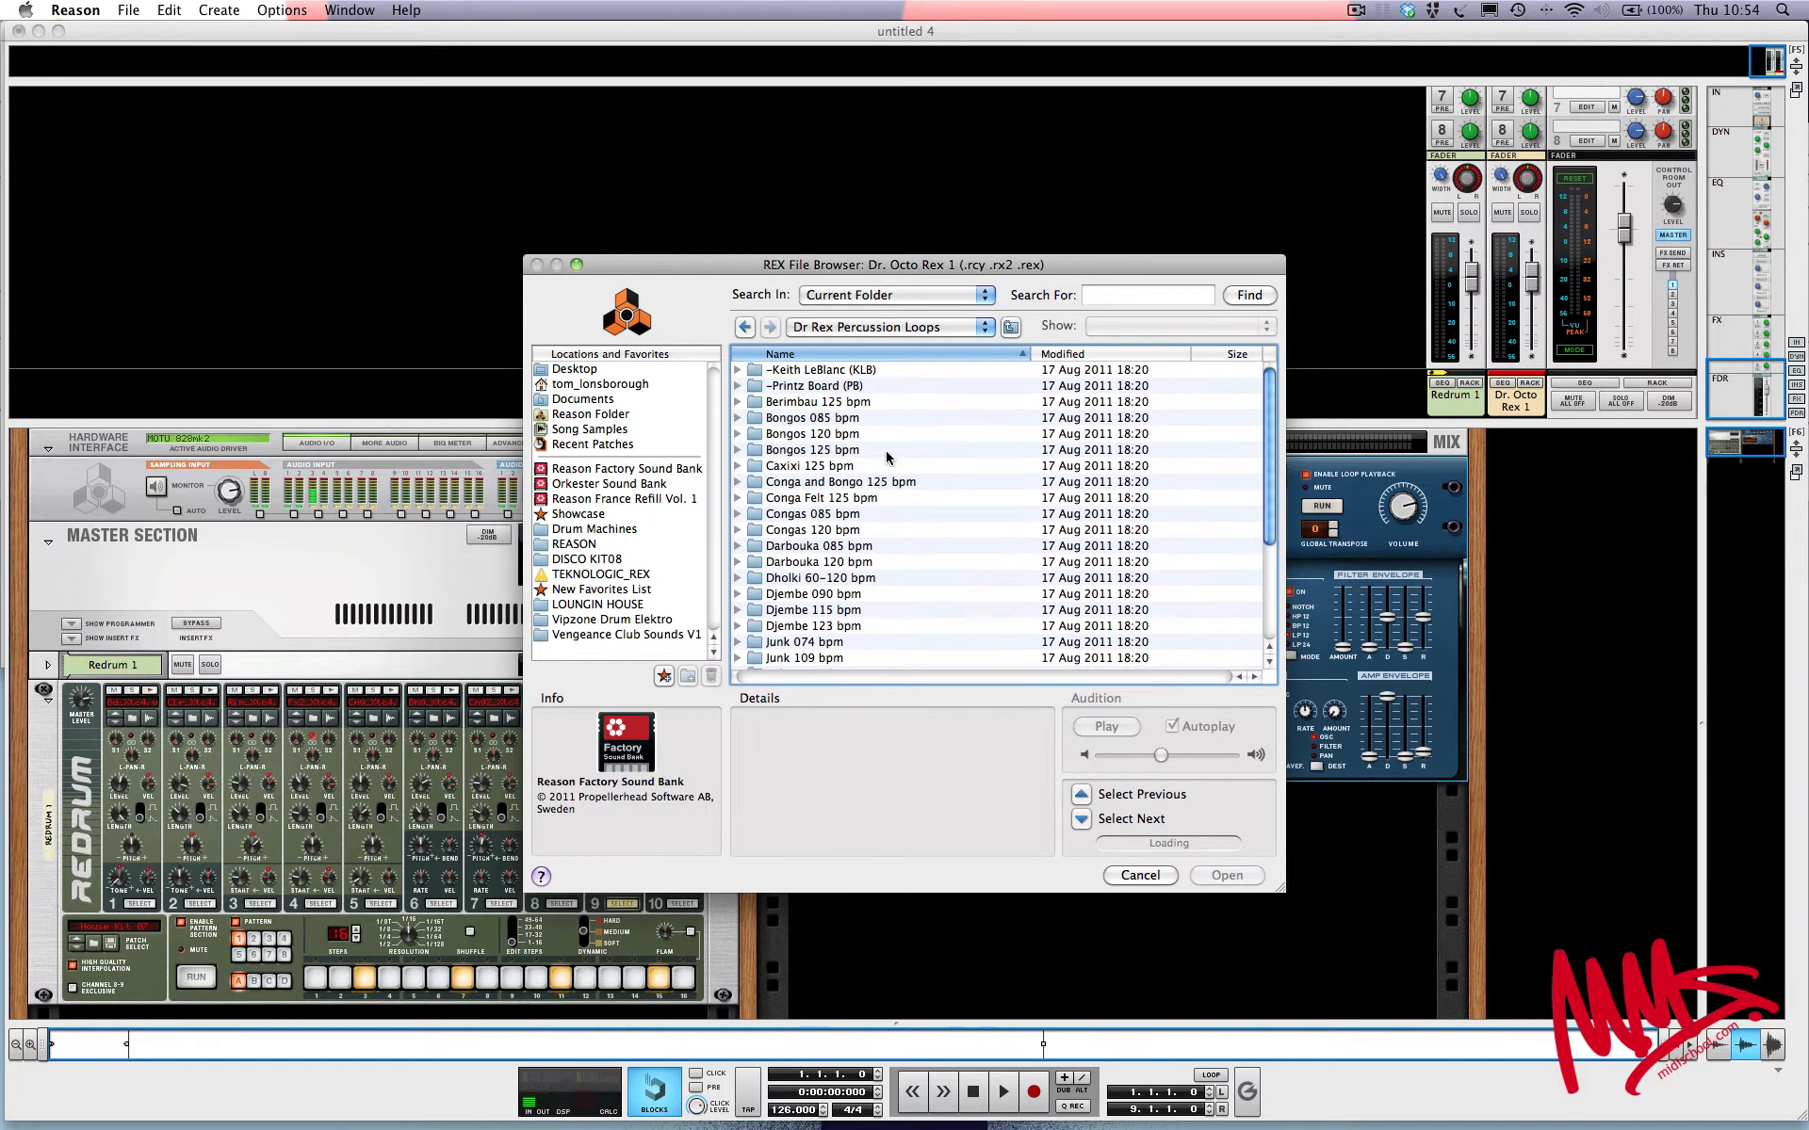
scroll(802, 465, "down", 4)
scroll(802, 471, "down", 6)
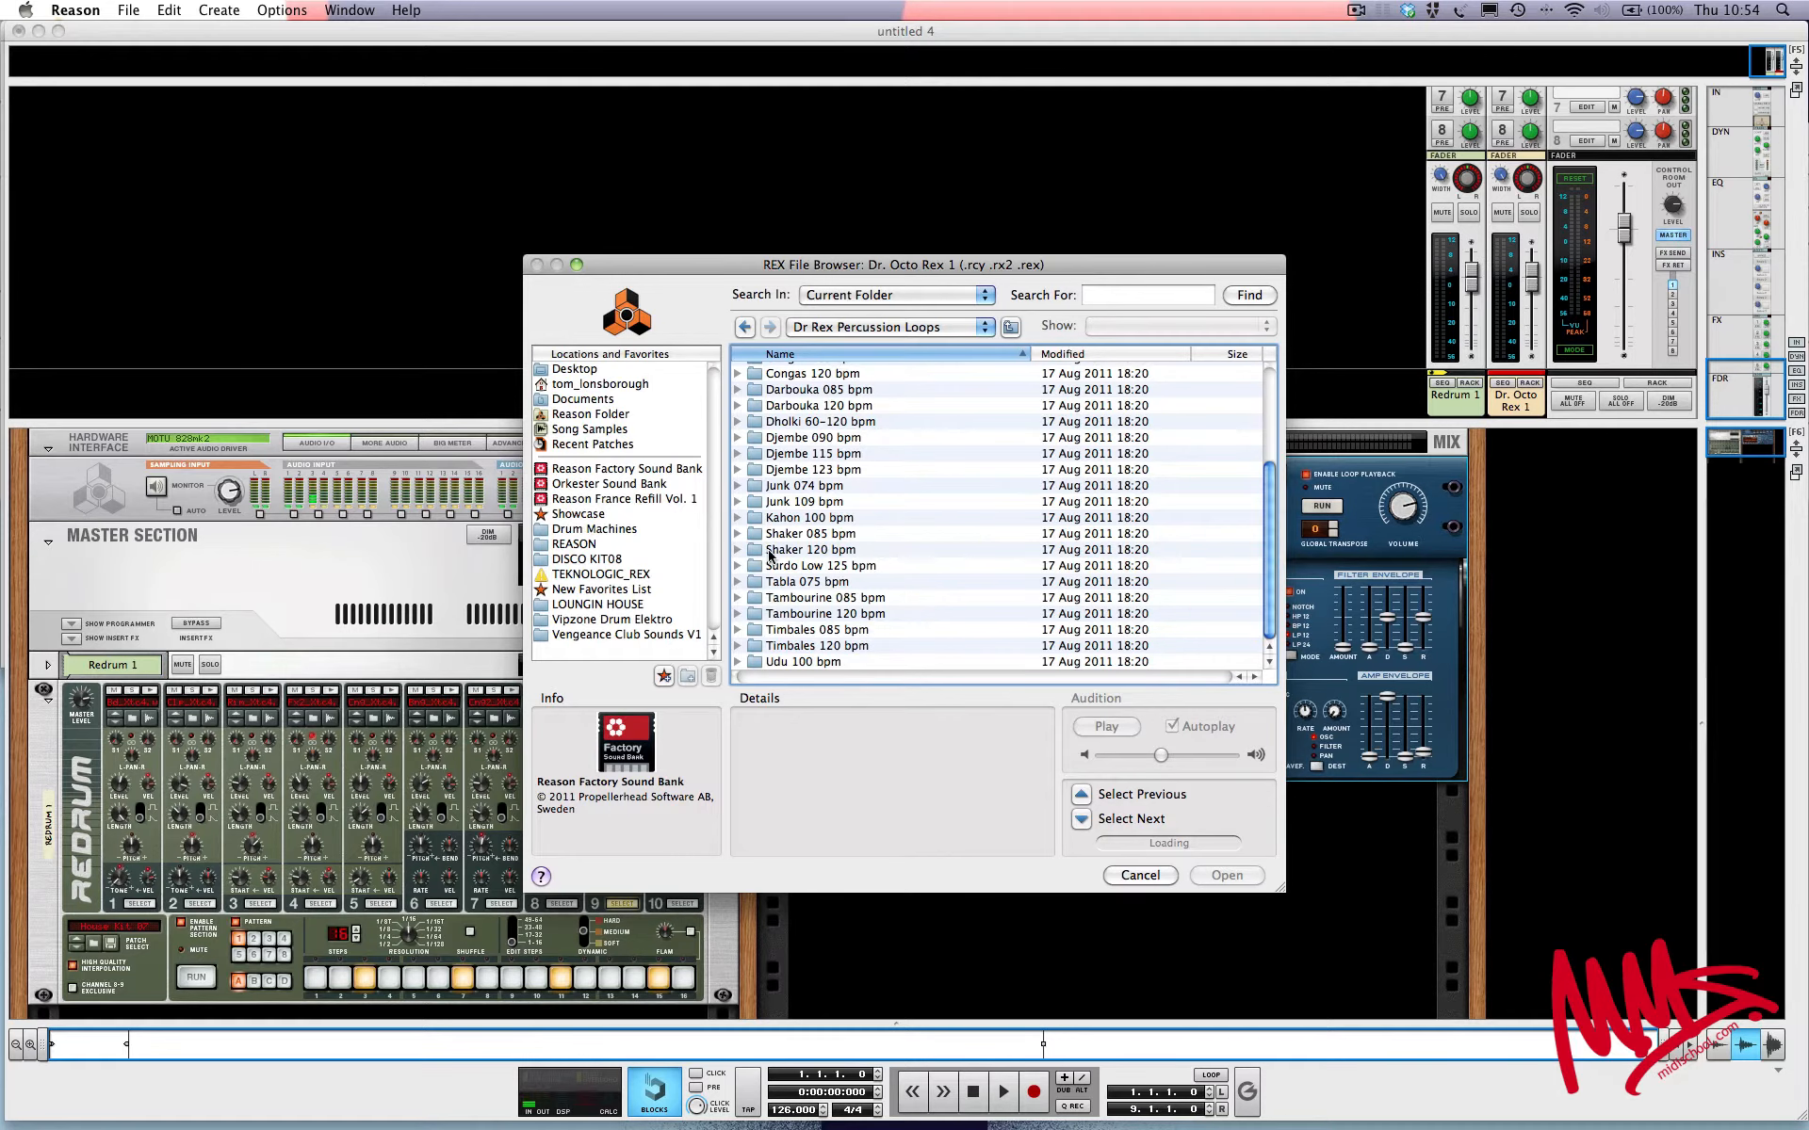
left_click(736, 550)
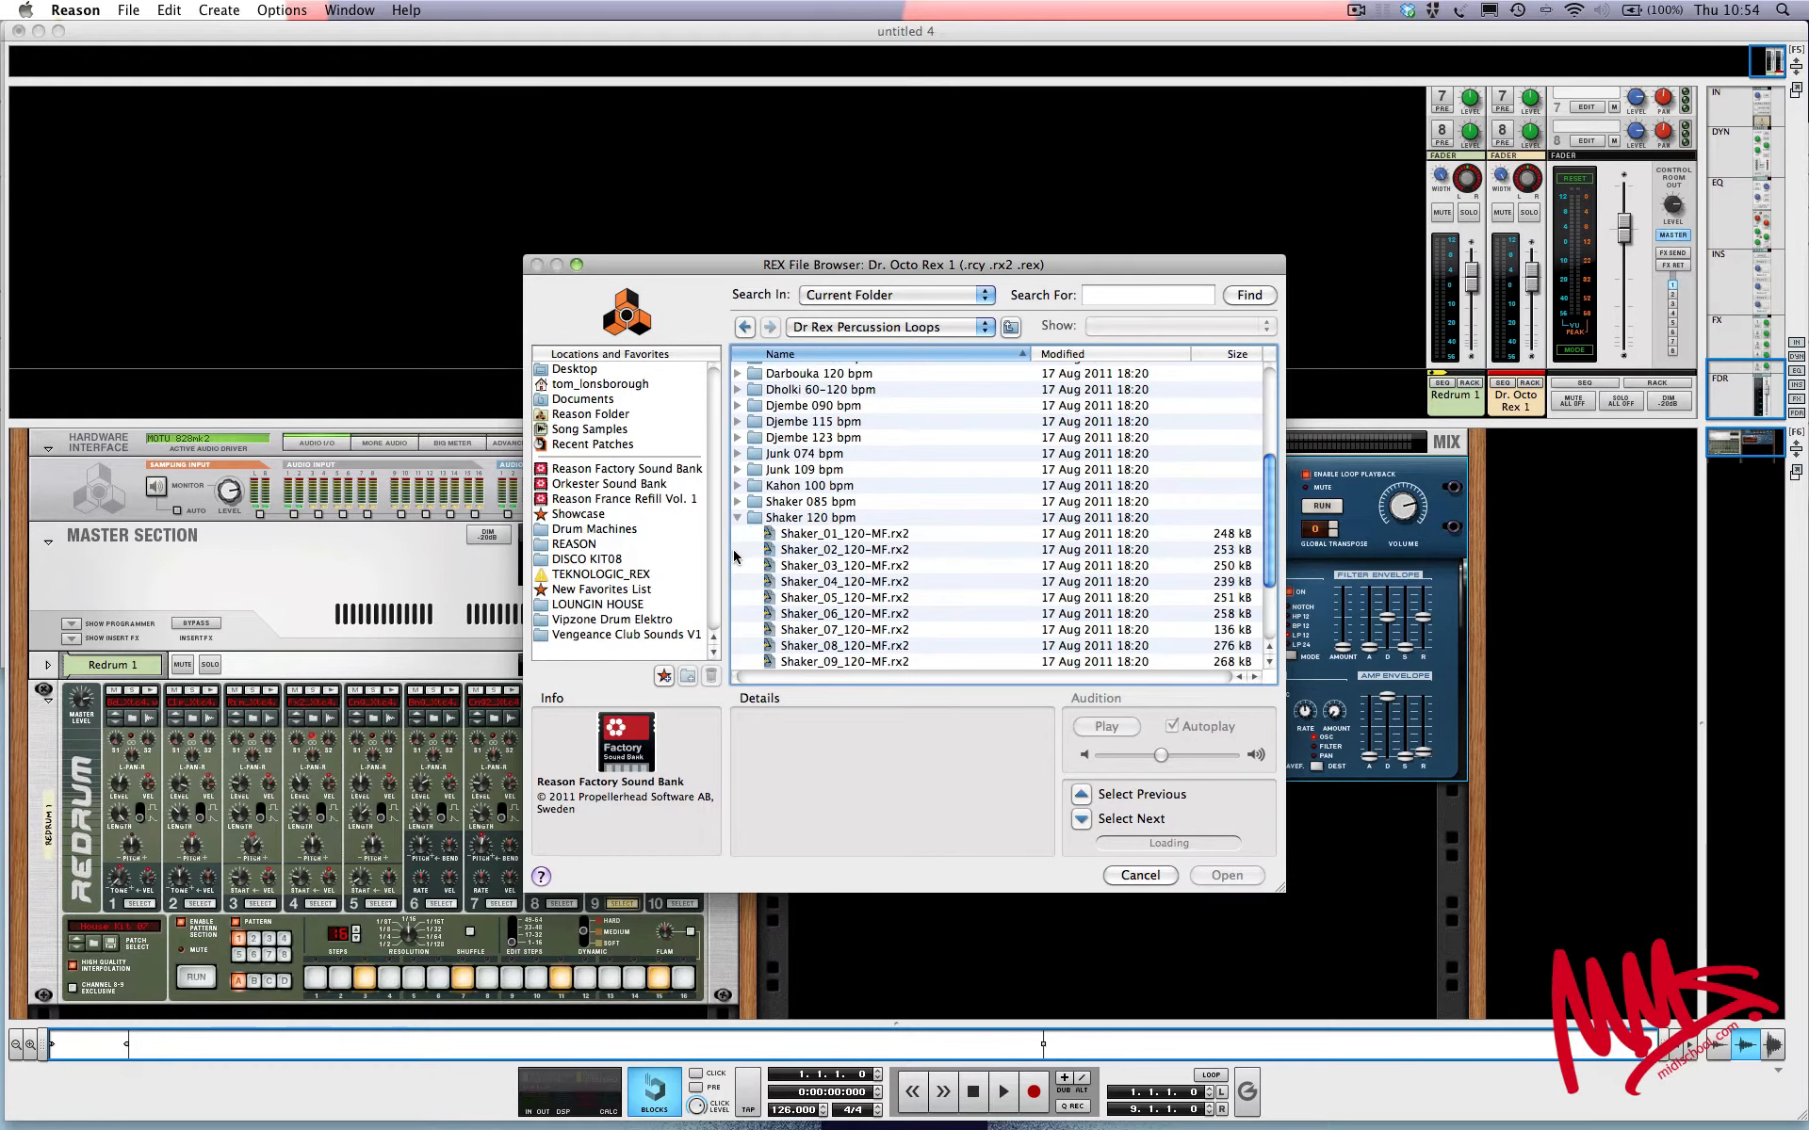
scroll(732, 550, "down", 2)
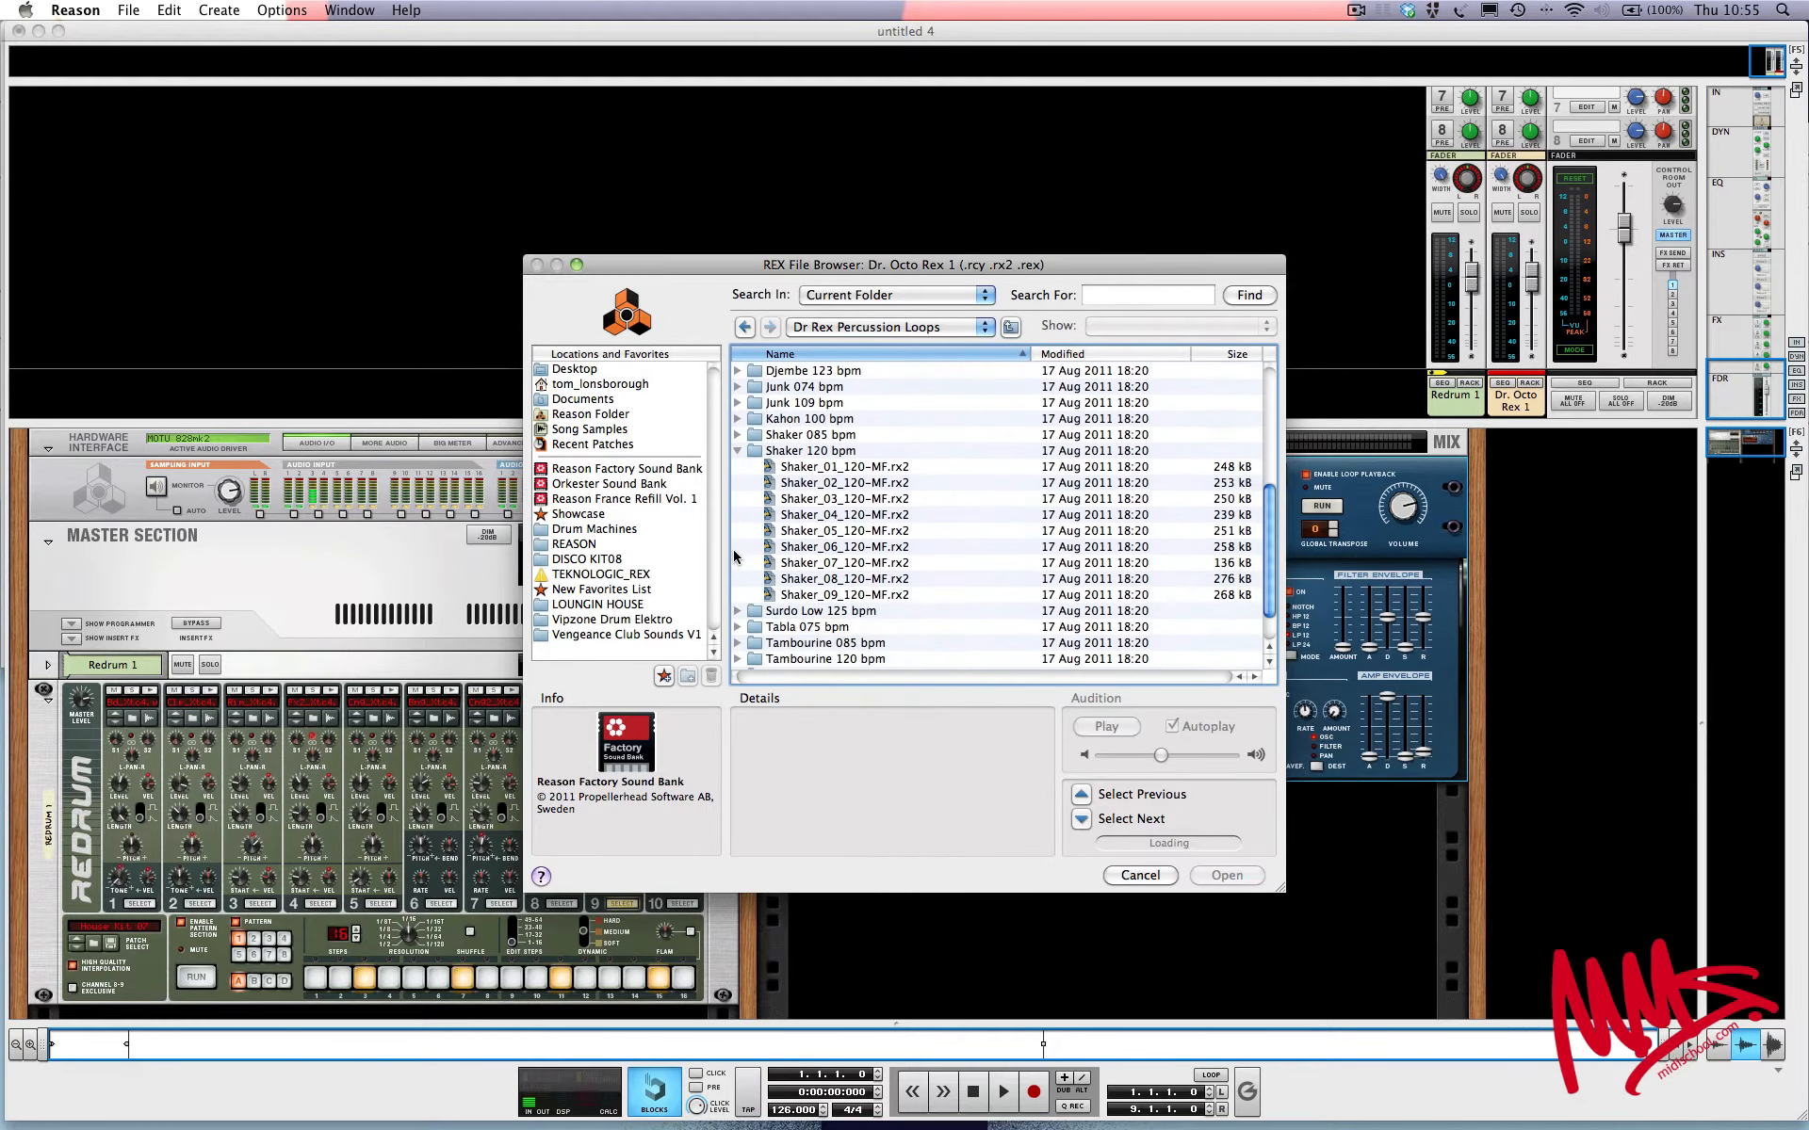
Step: Audition the shaker loops from Shaker_01_120-MF.rx2 through Shaker_05_120-MF.rx2, then collapse the Shaker 120 bpm folder
left_click(857, 468)
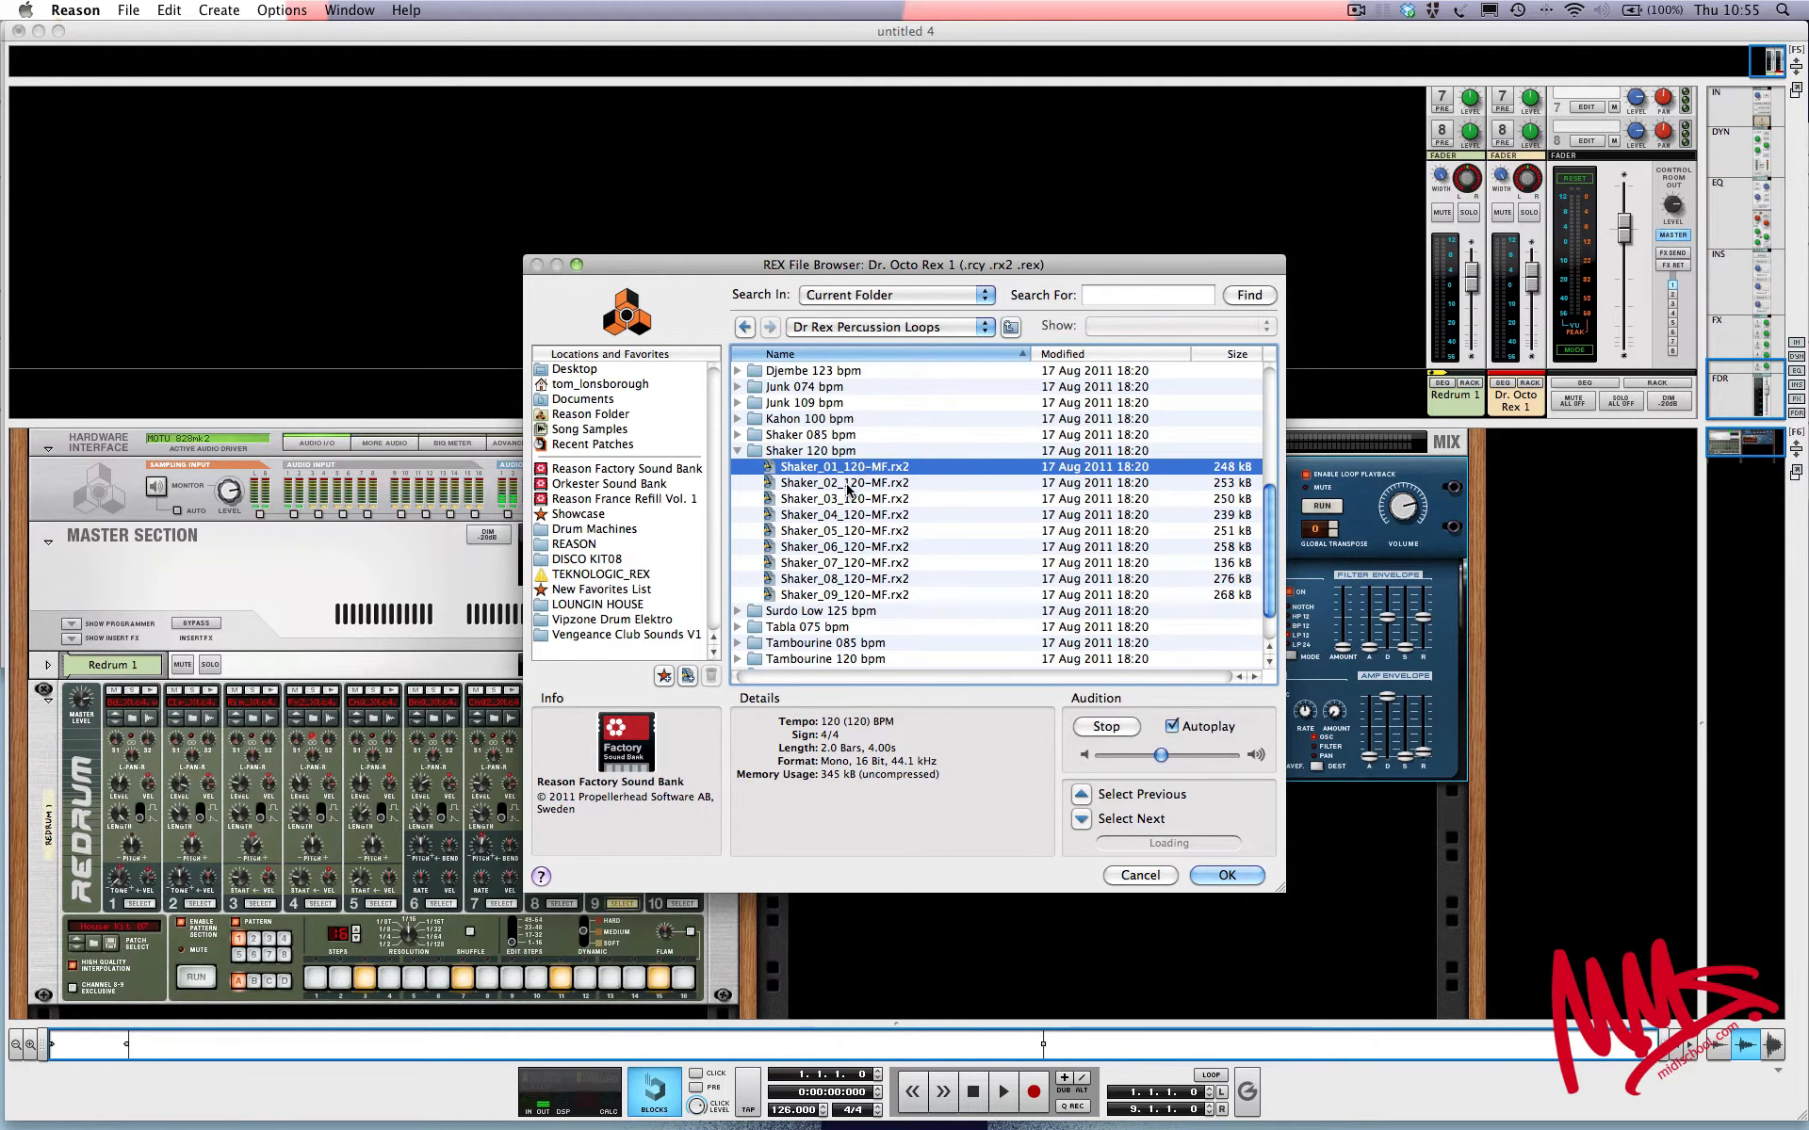
left_click(848, 484)
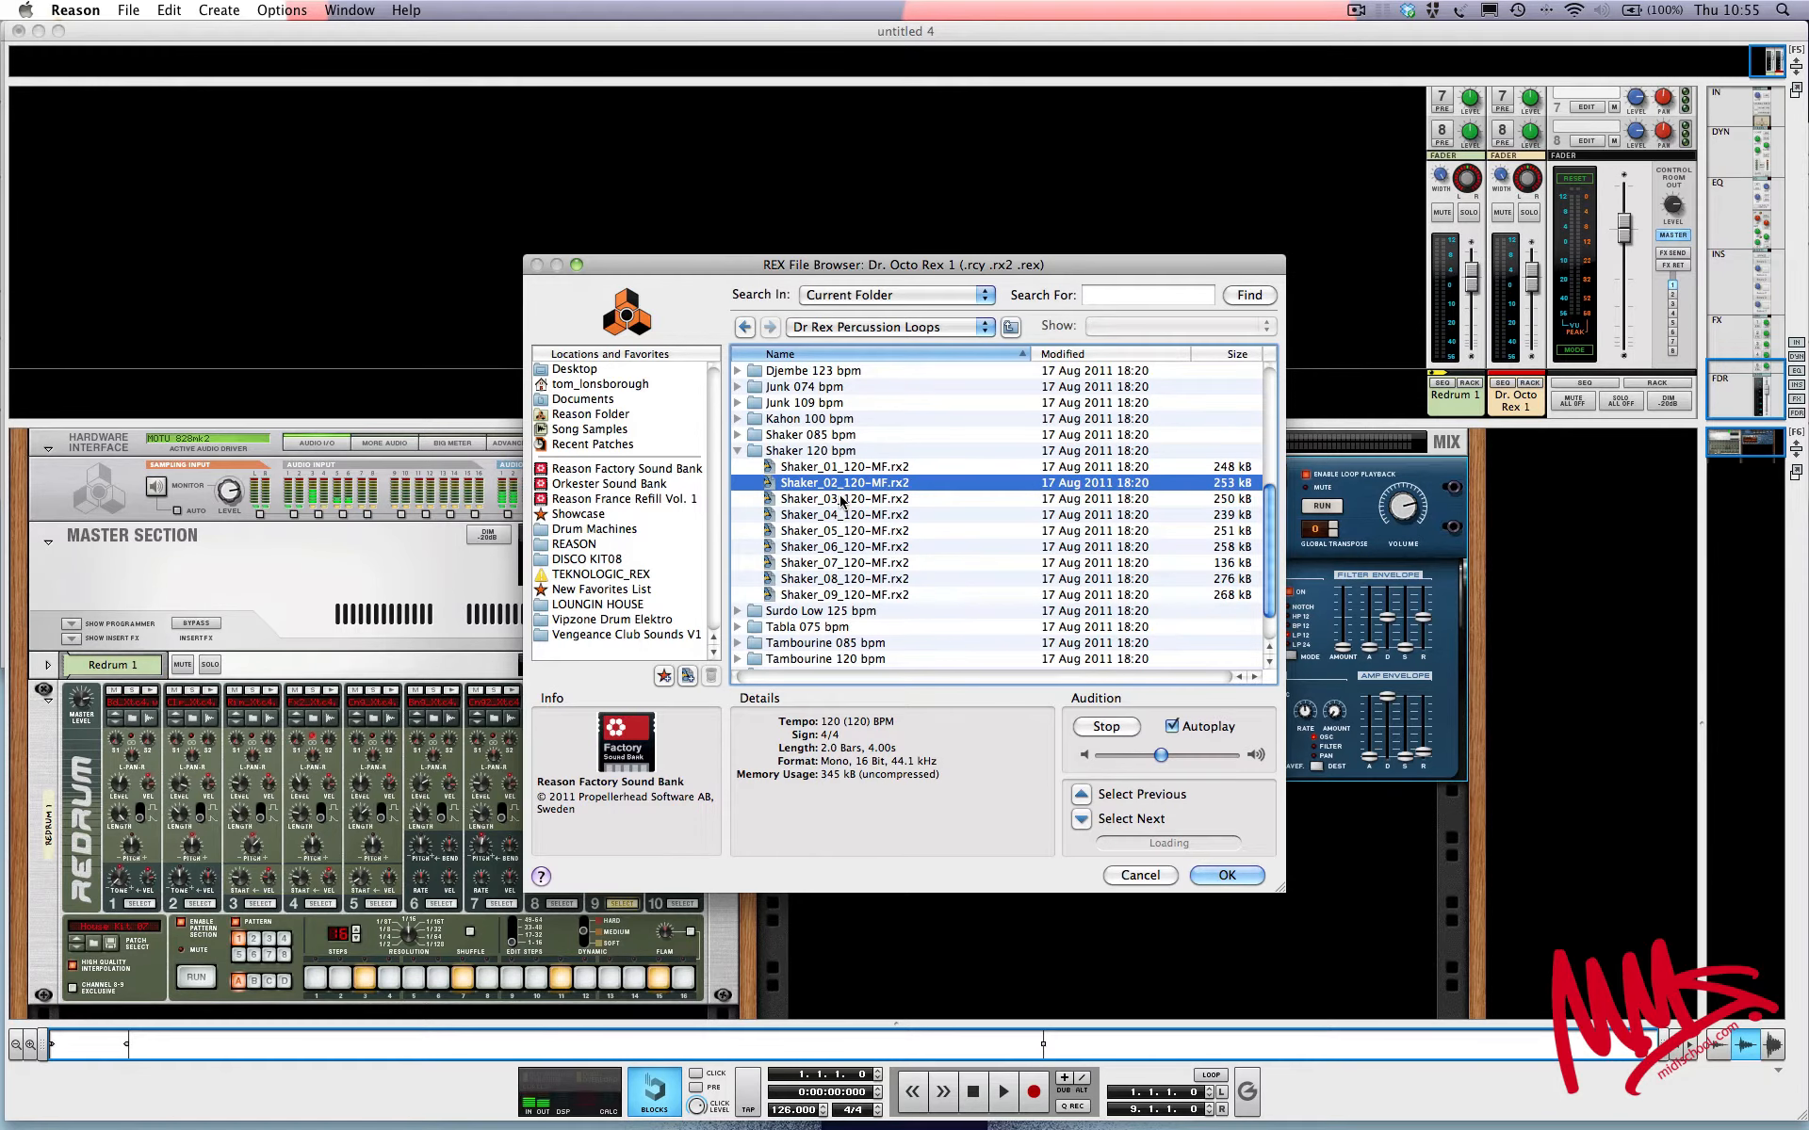
left_click(841, 500)
left_click(835, 515)
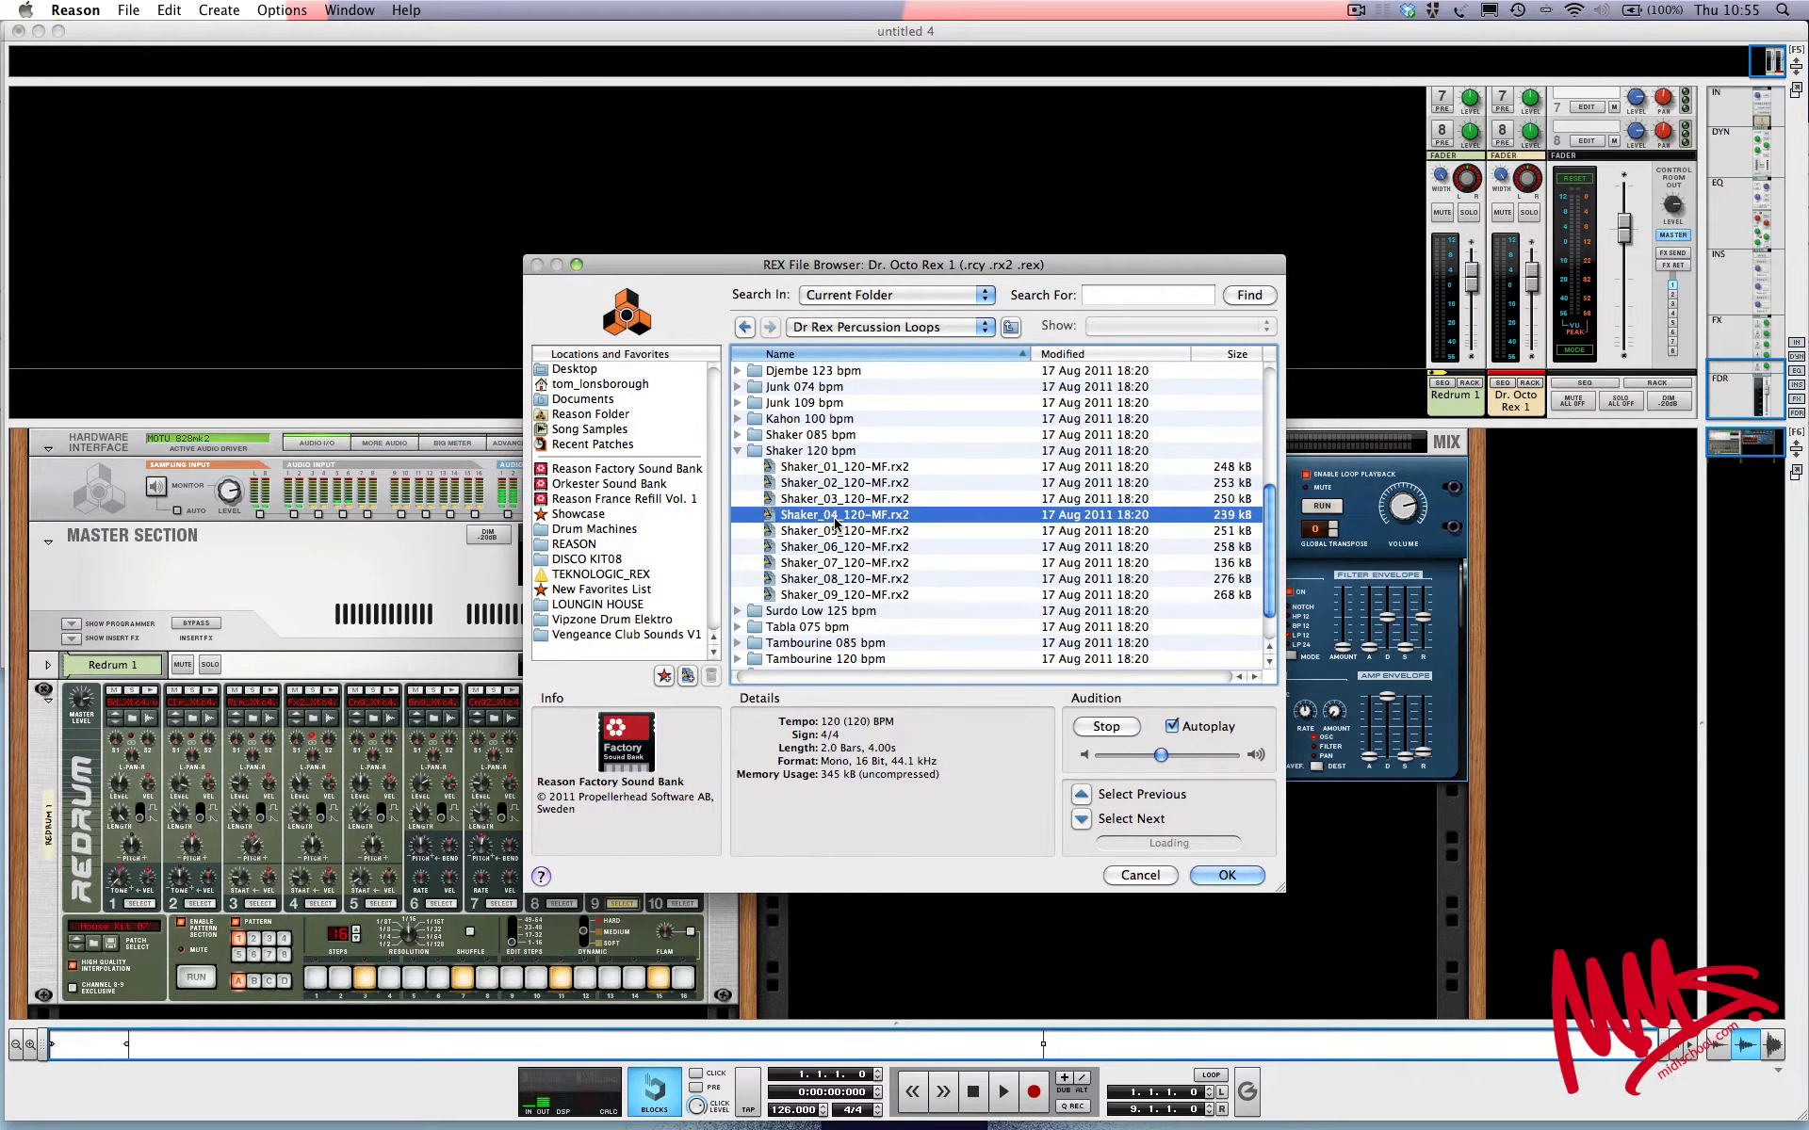
left_click(836, 530)
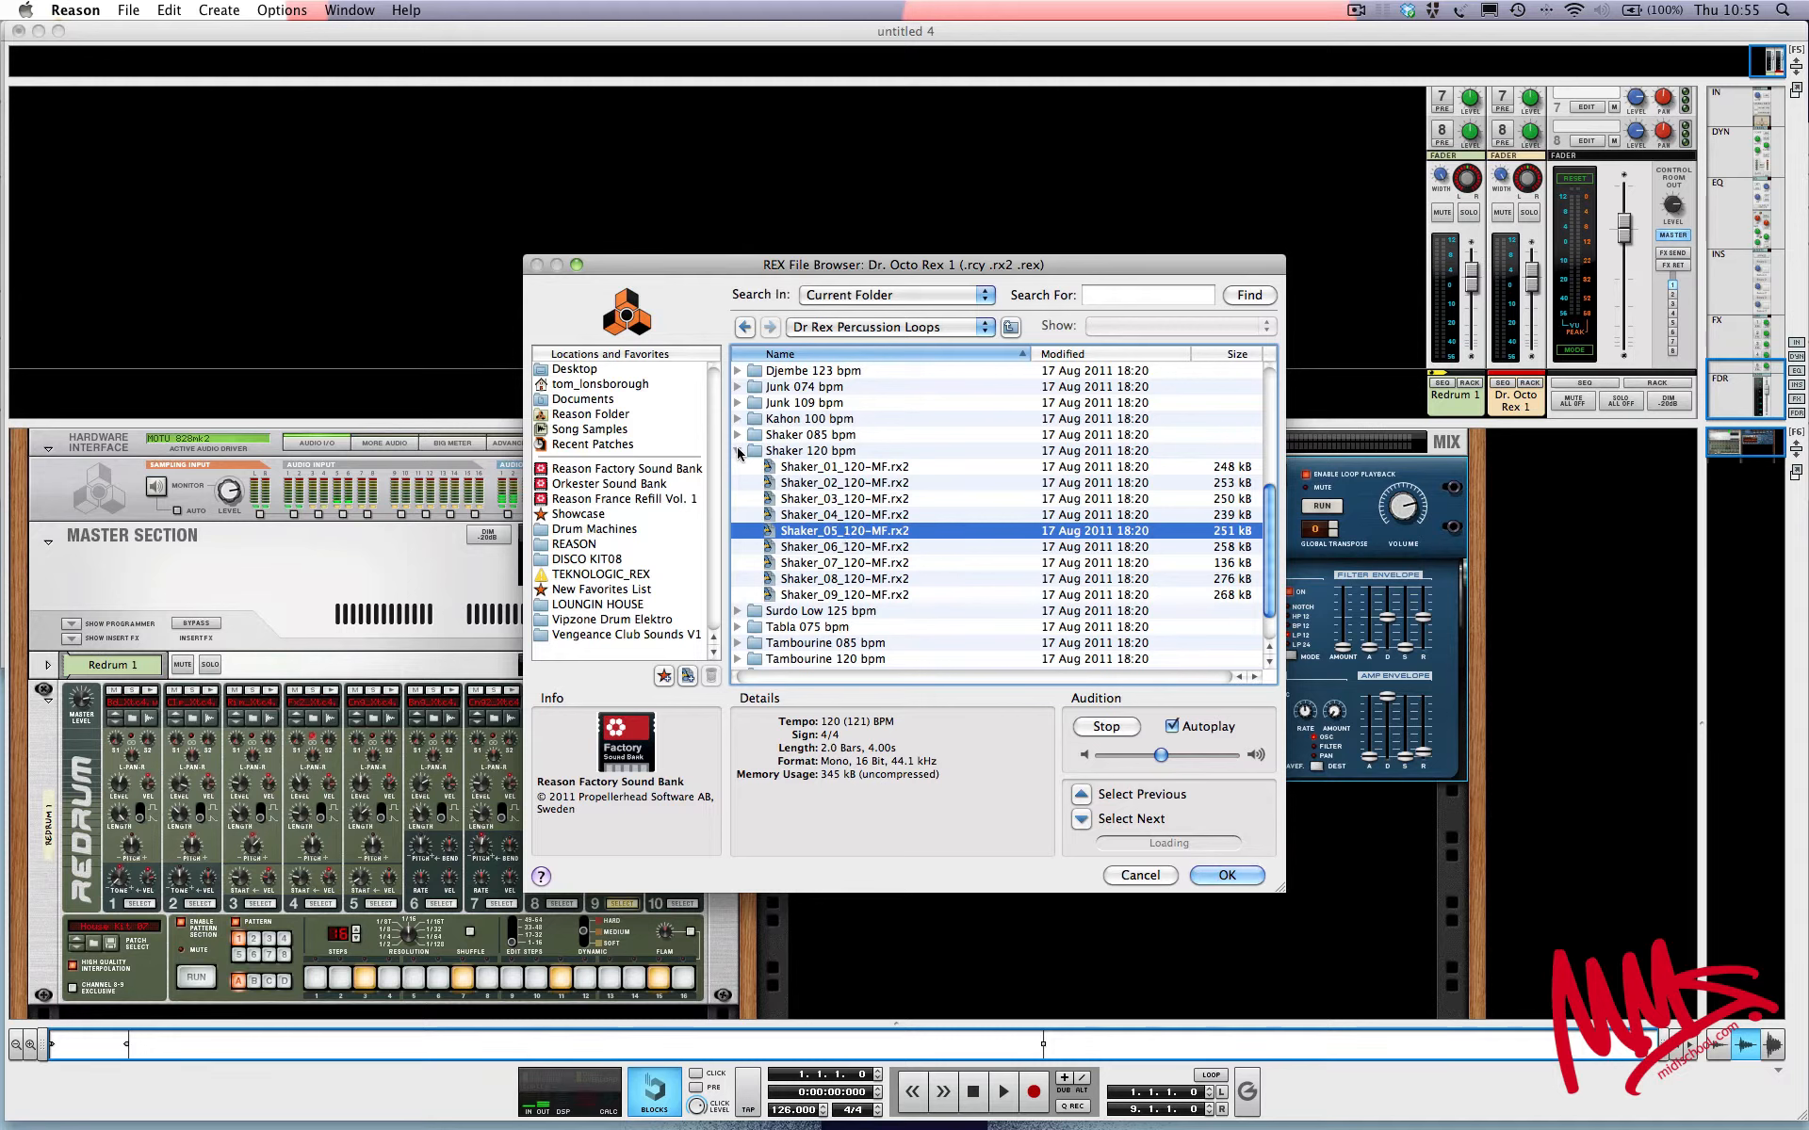
left_click(738, 452)
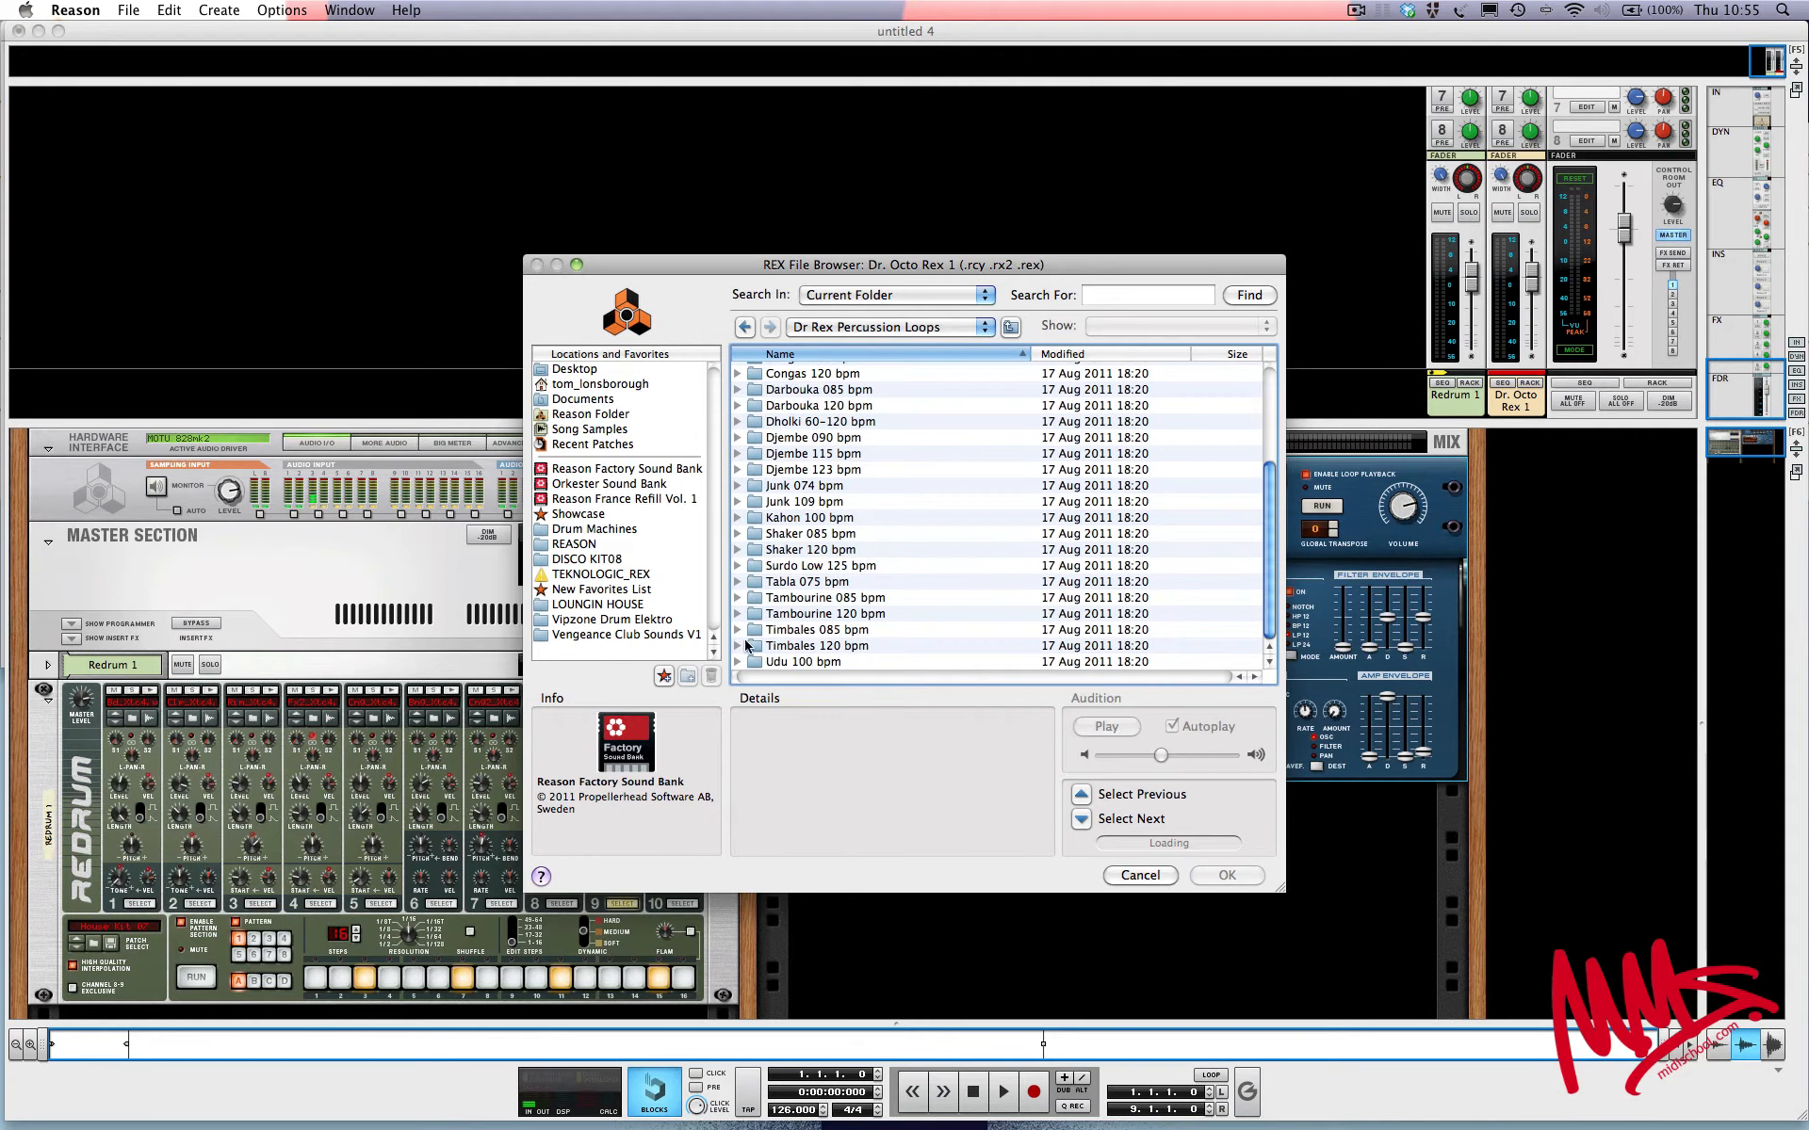
Step: Audition the loops in the Tambourine 120 bpm folder and load Tamb_05b_120.rx2 into loop slot 5
left_click(739, 614)
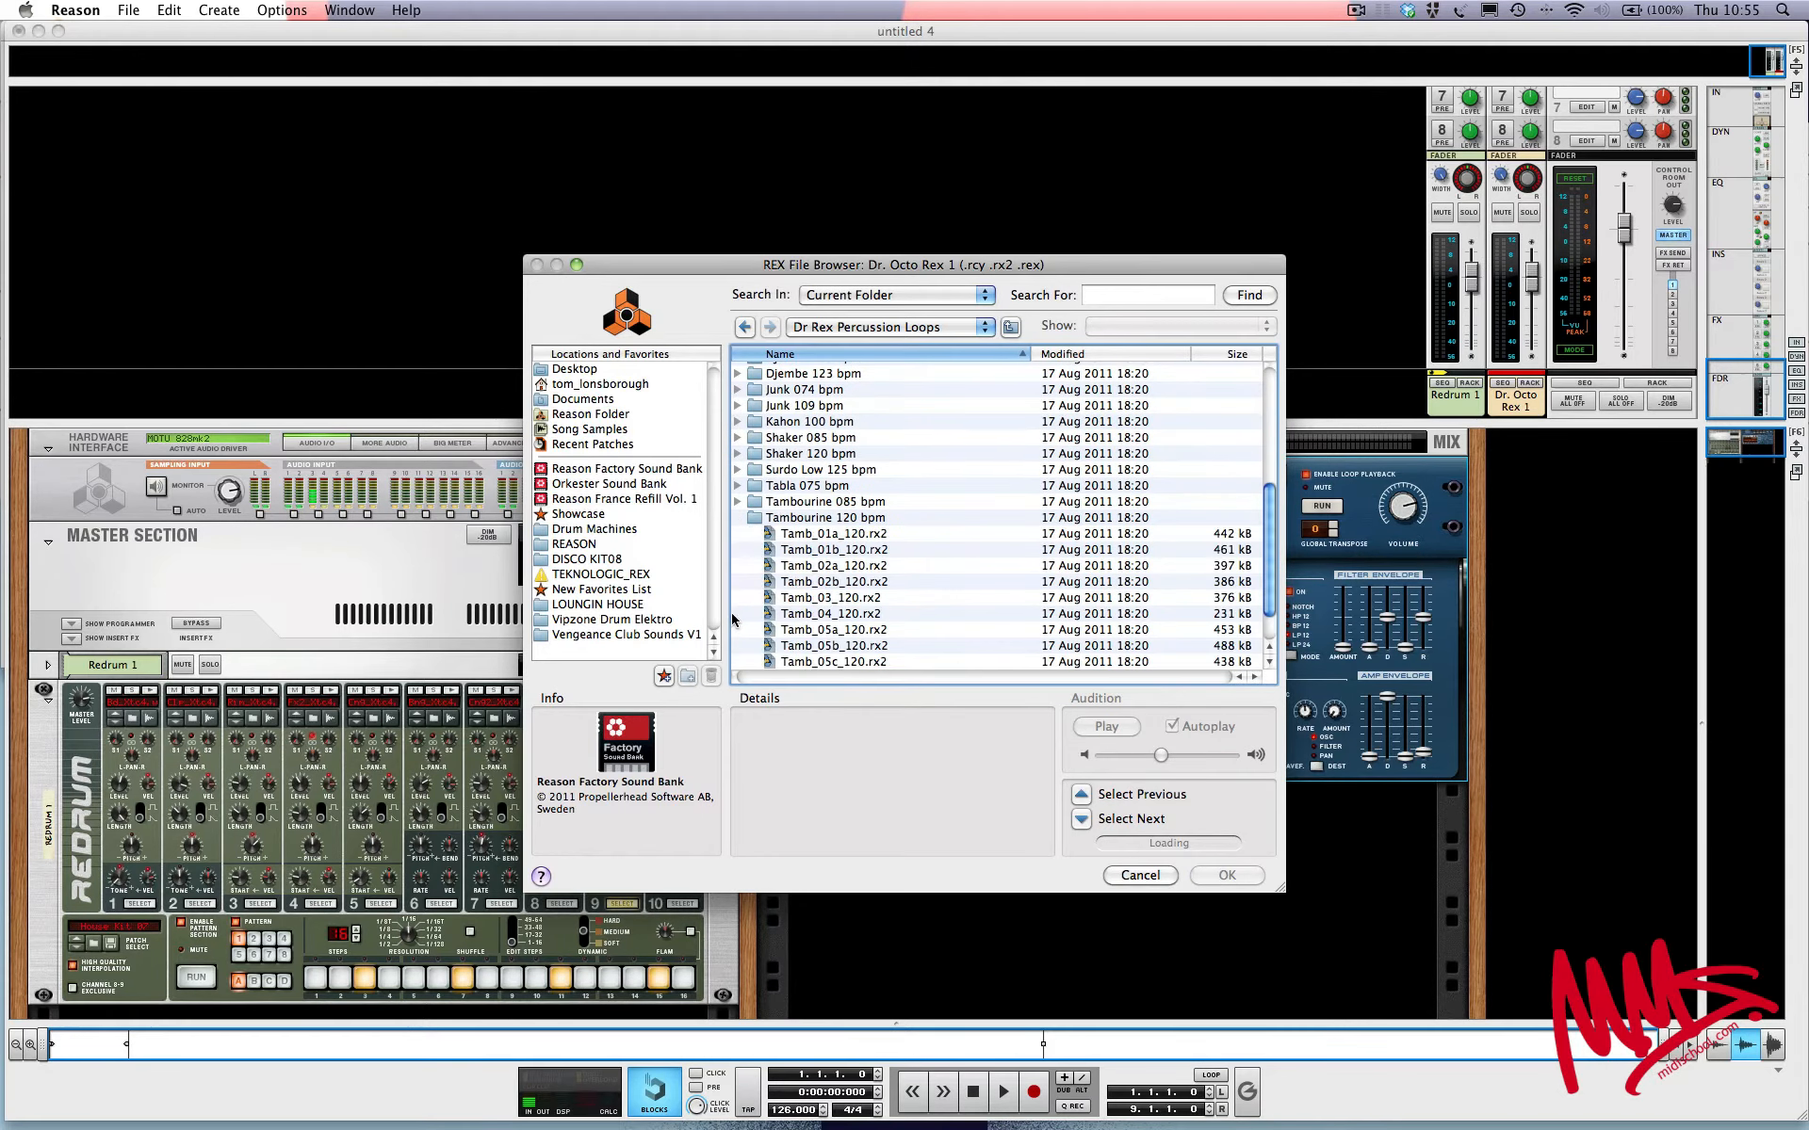
left_click(871, 534)
key("Down")
key("Down")
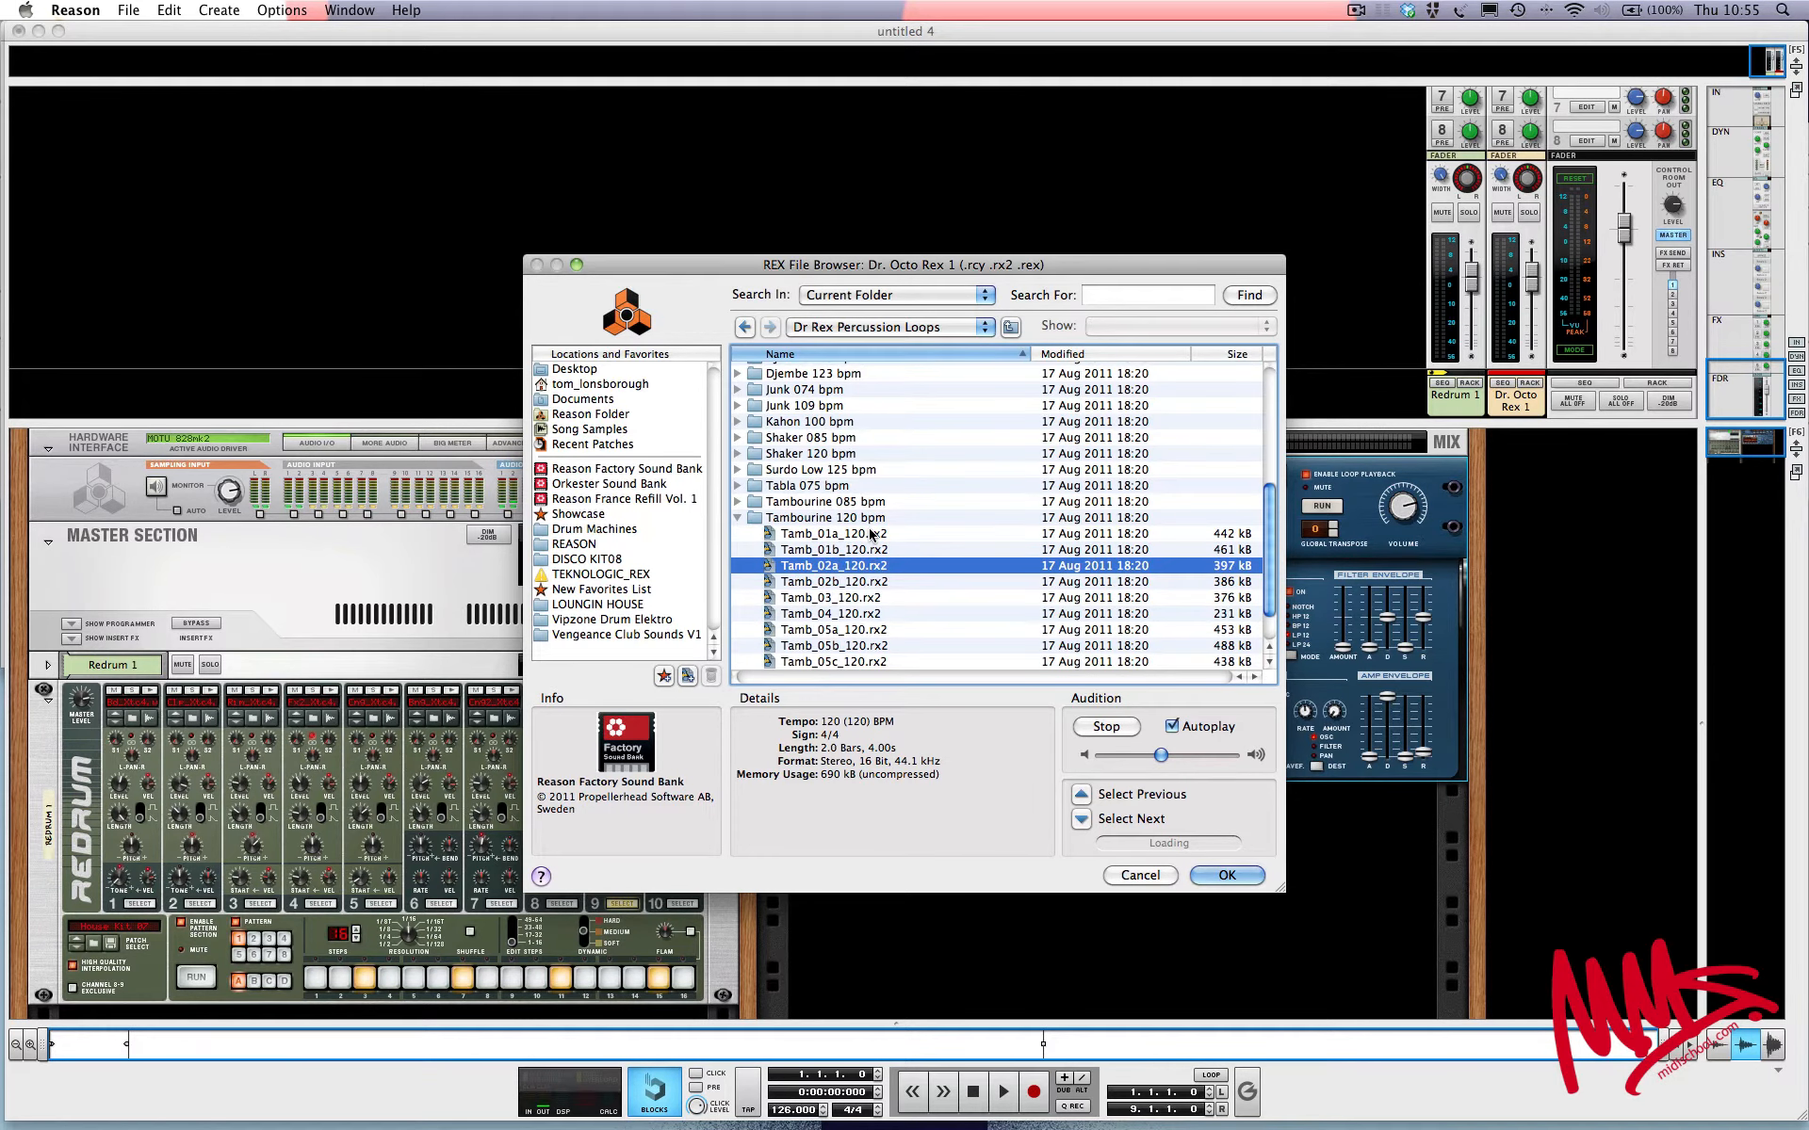
key("Down")
key("Down")
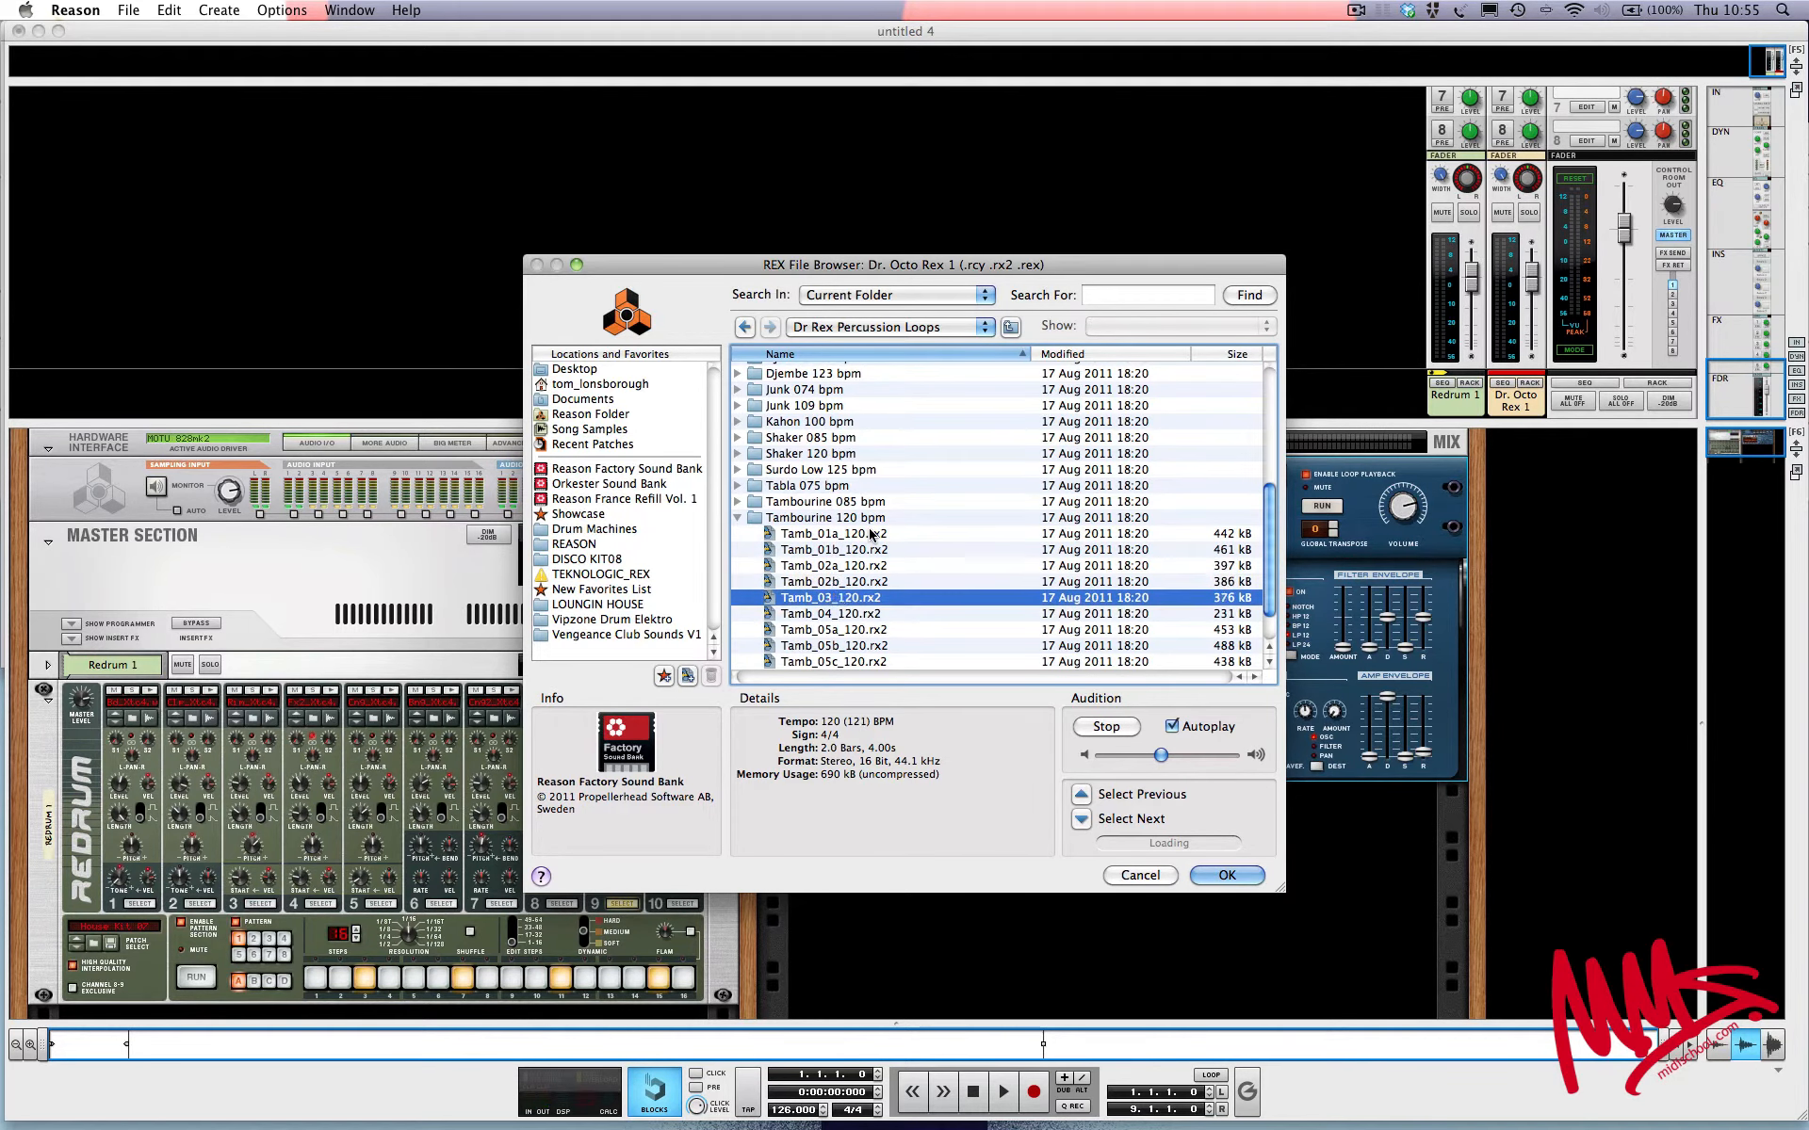
key("Down")
key("Down")
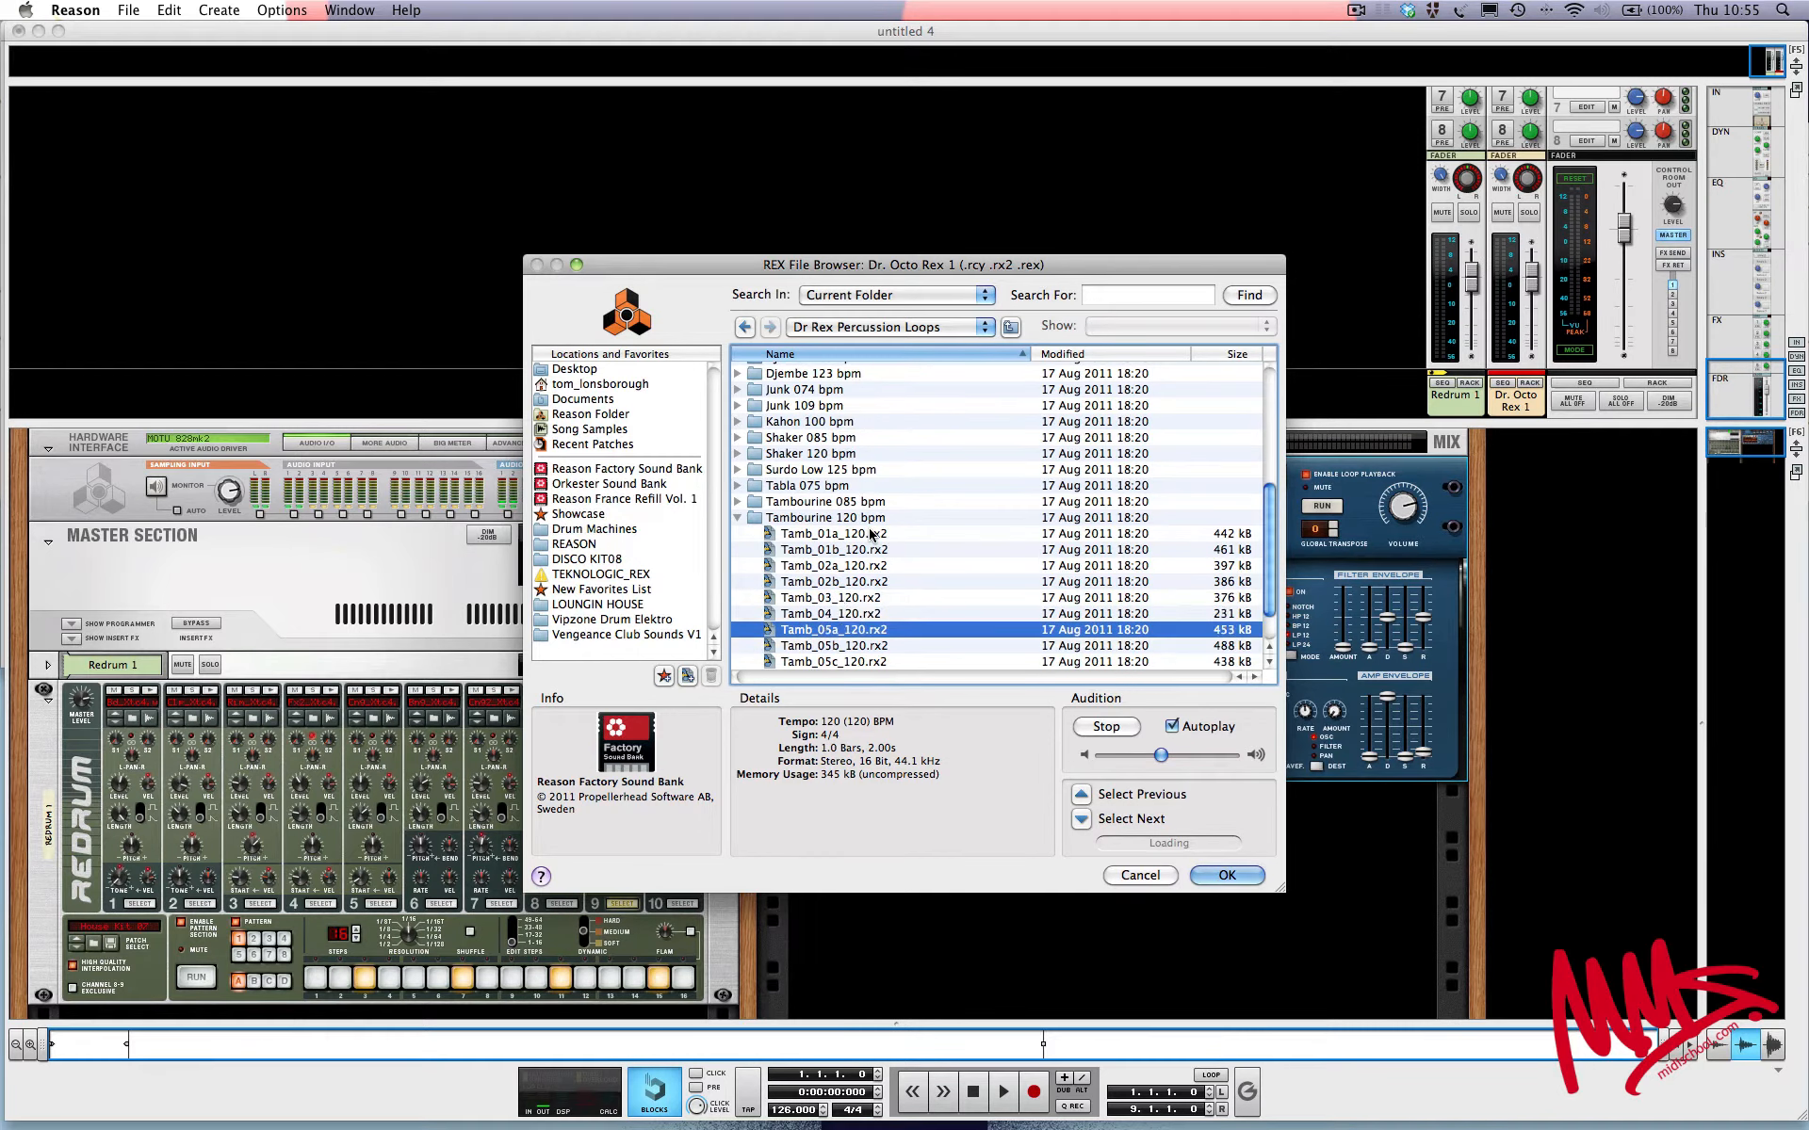
key("Down")
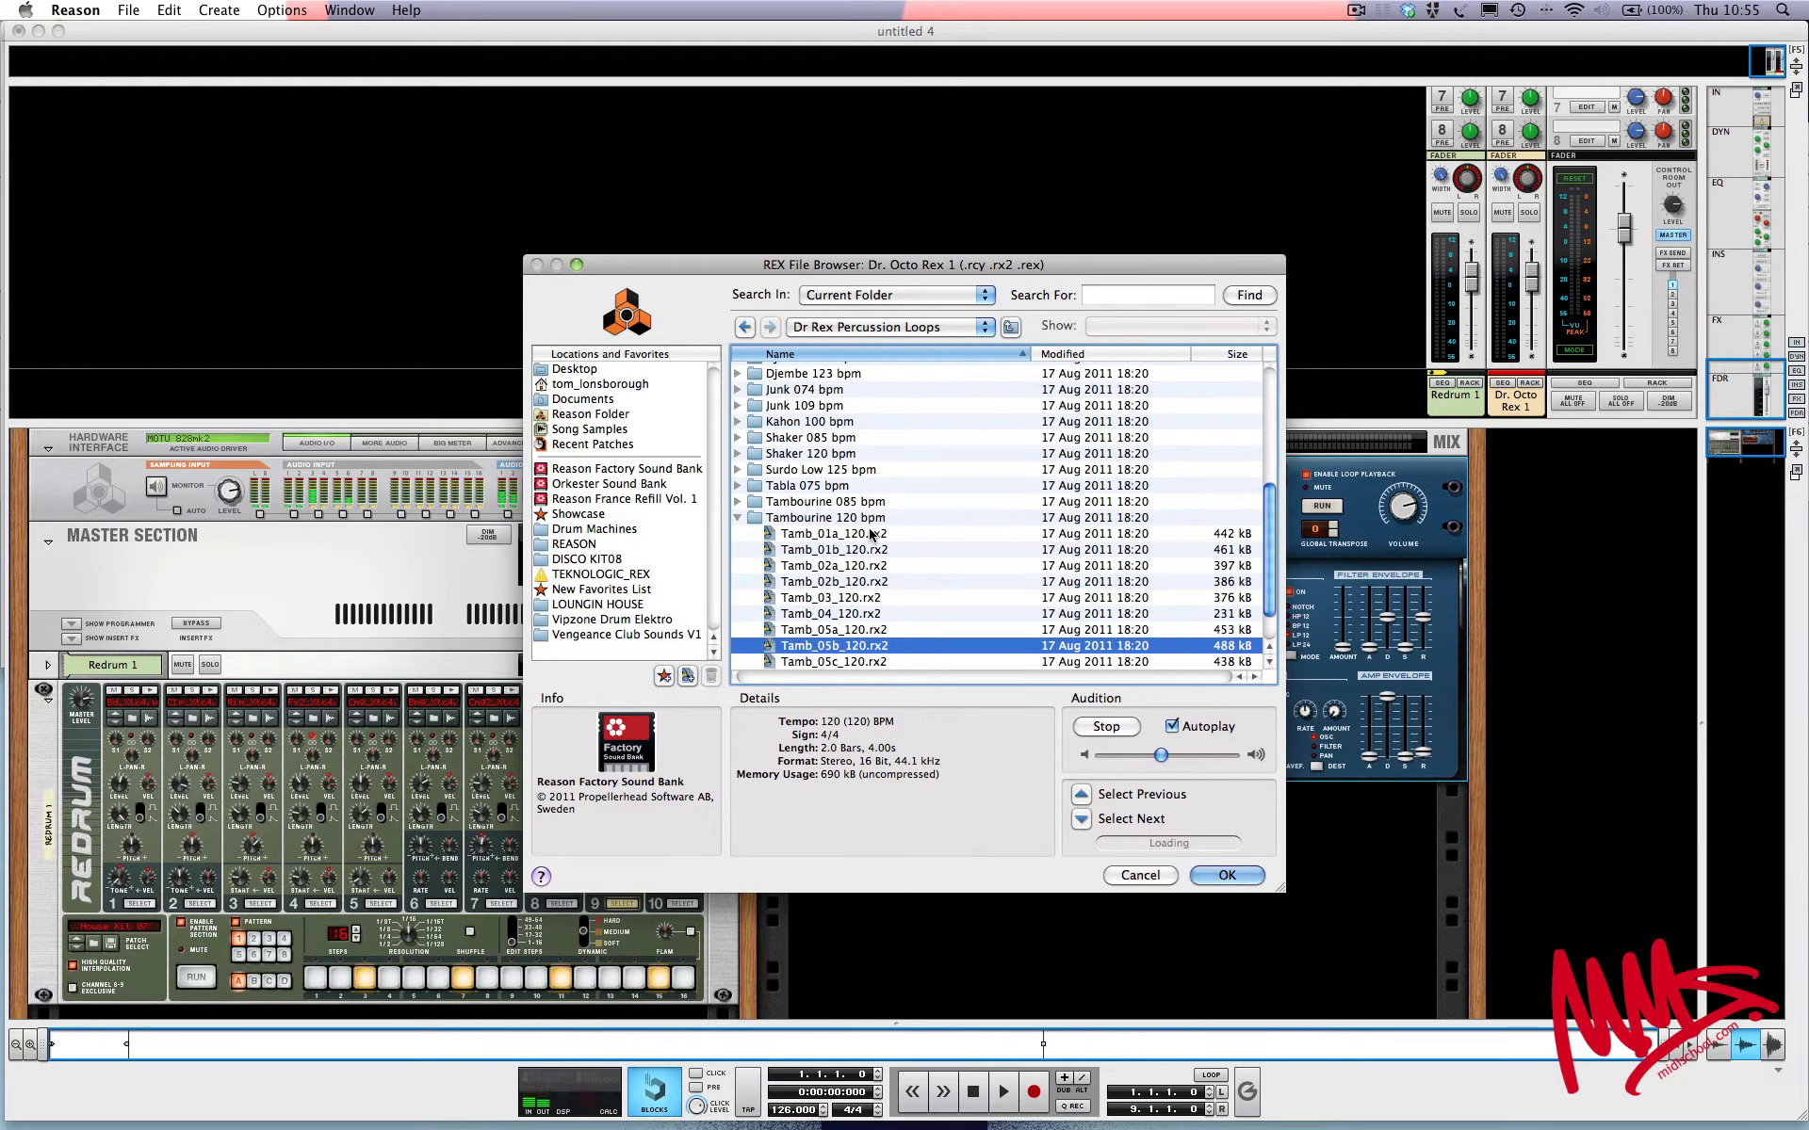
key("Return")
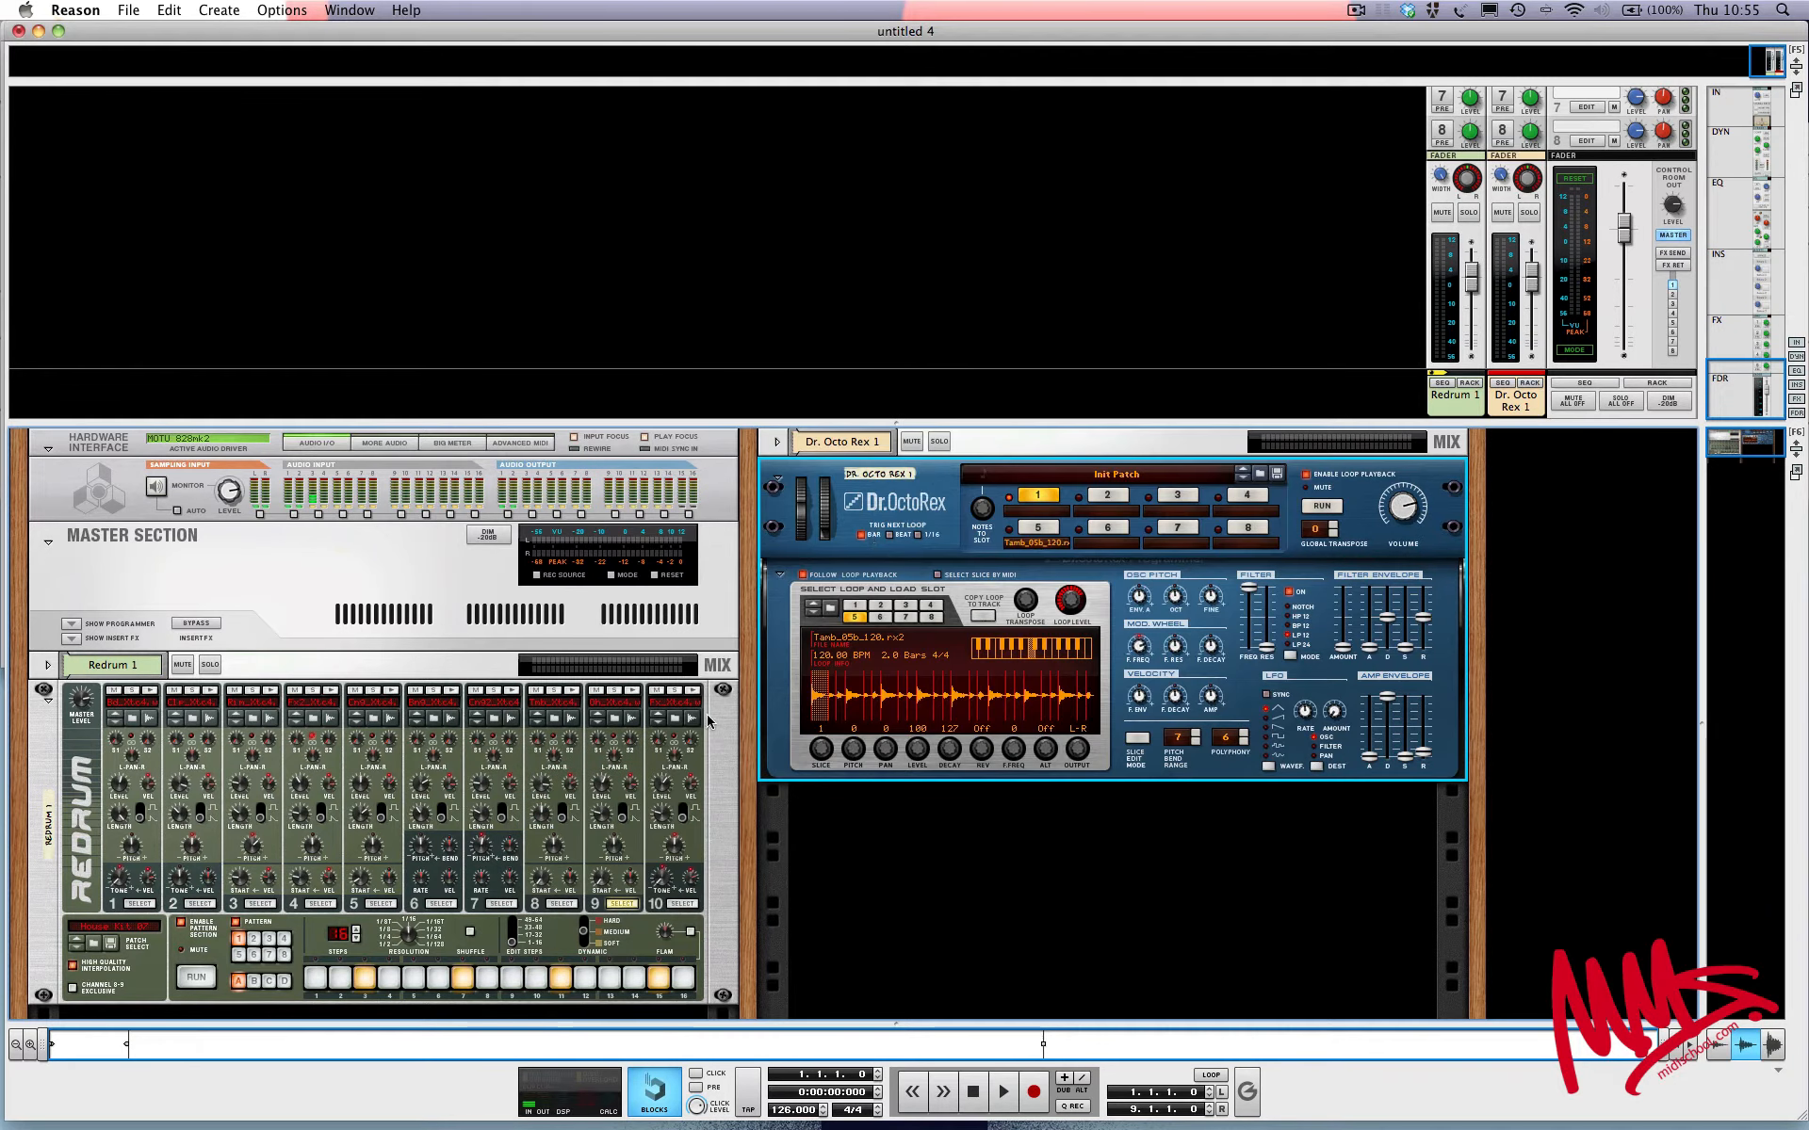
Step: Run the Redrum pattern together with the Dr. Octo Rex loop playback and switch playback to loop slot 5
left_click(183, 982)
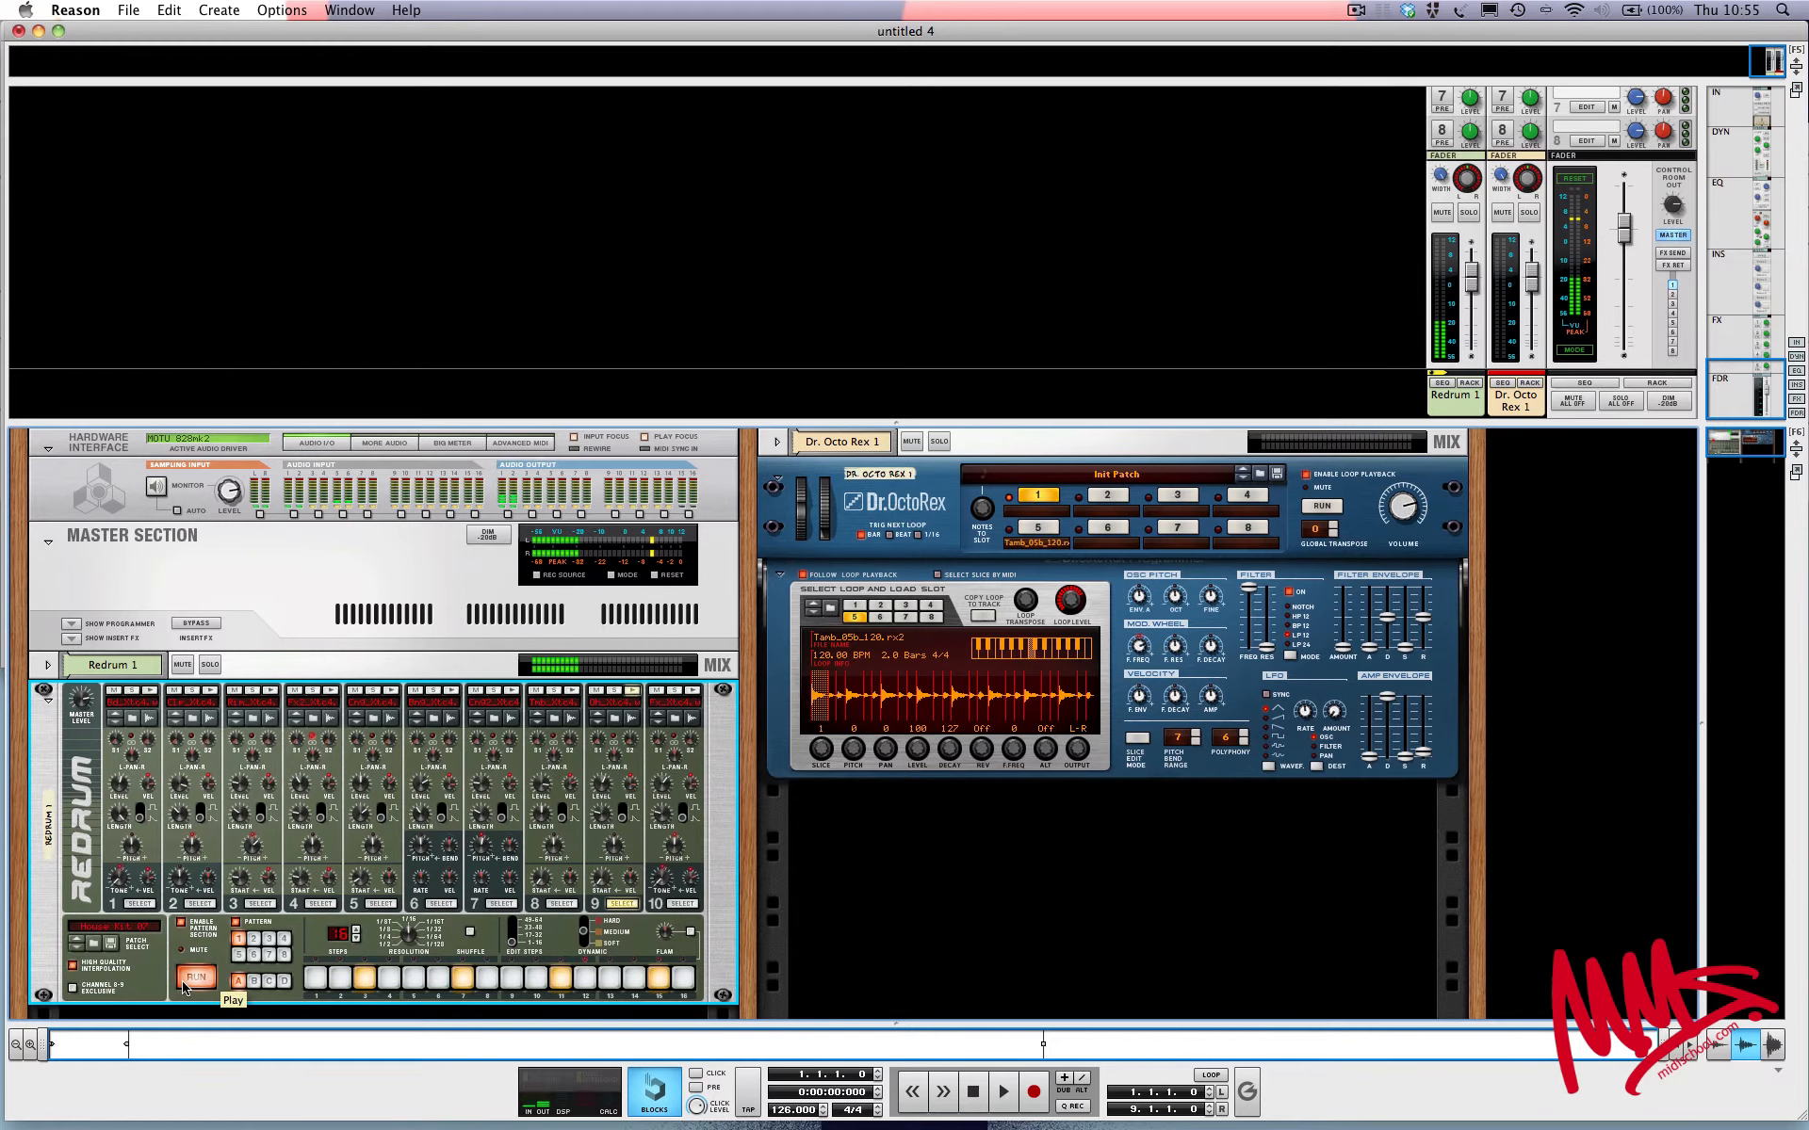
left_click(1317, 508)
left_click(1037, 528)
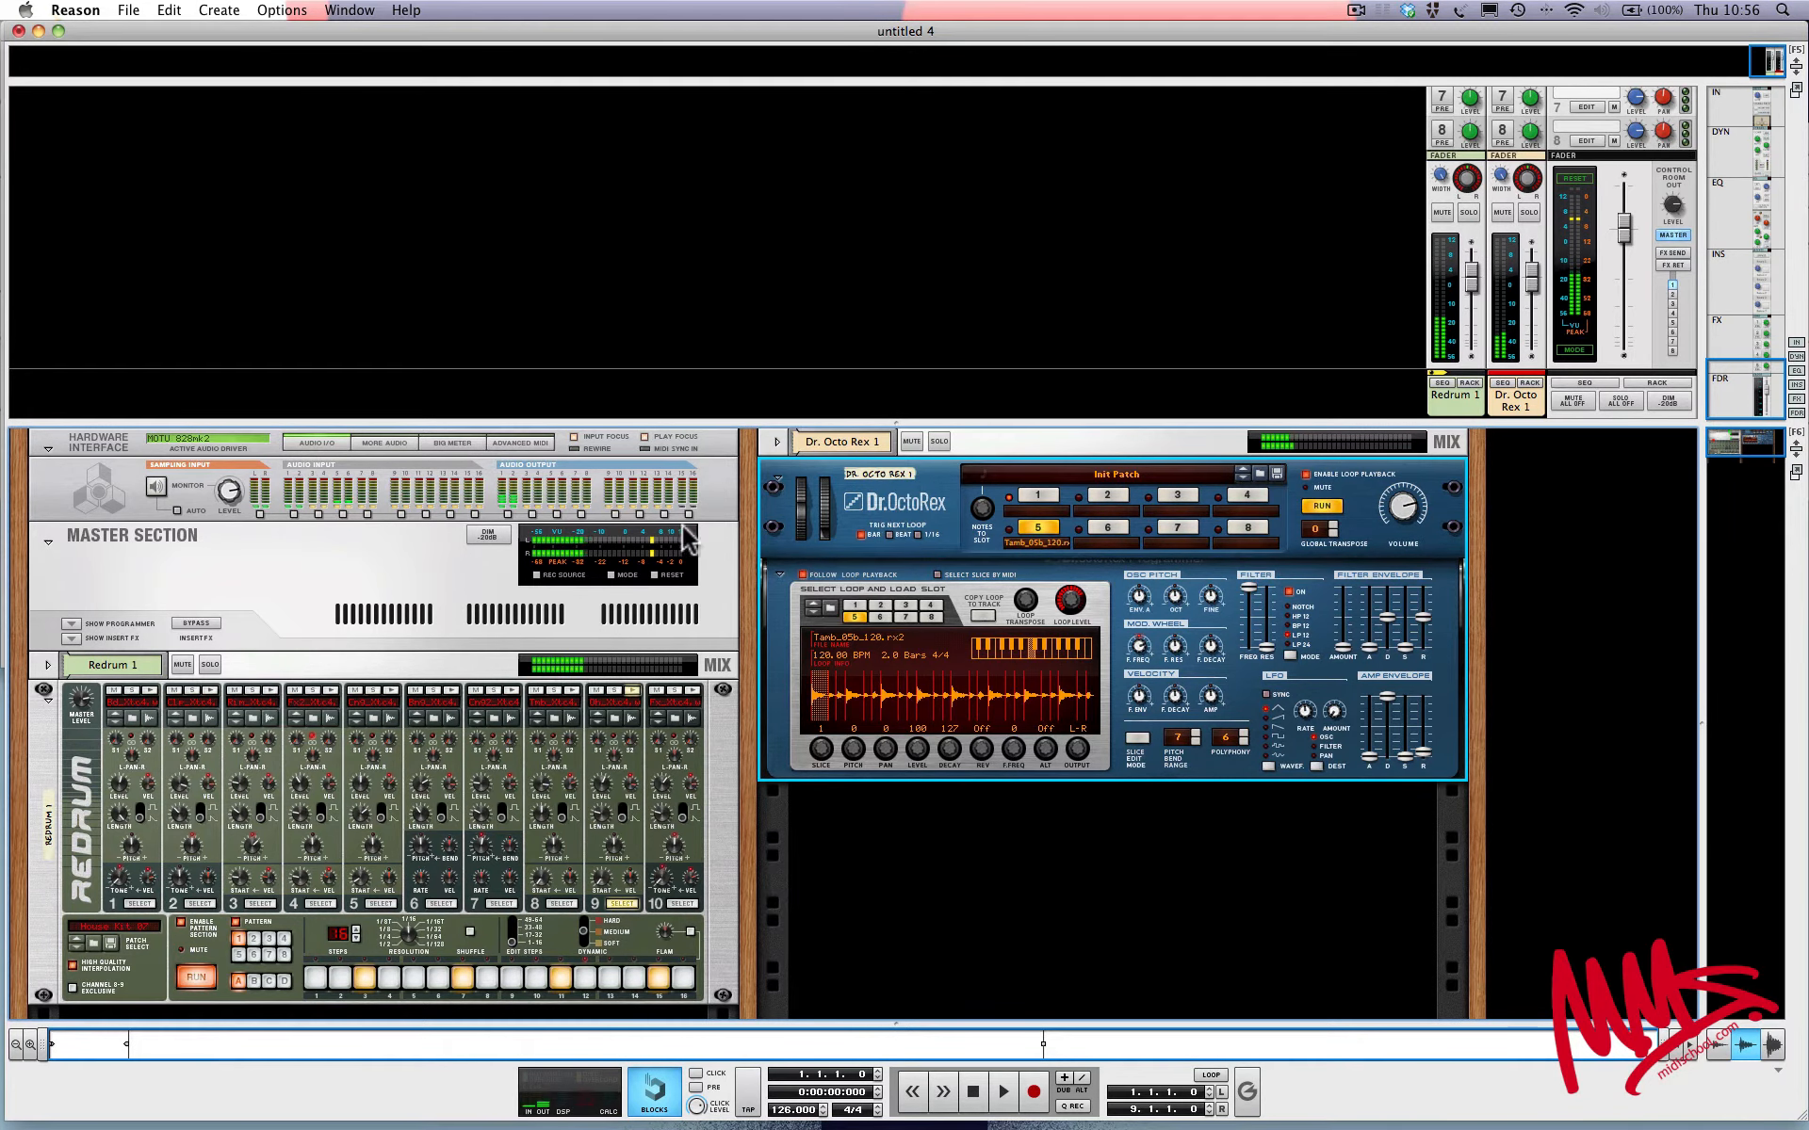
Step: Collapse the Dr. Octo Rex programmer and stop both the loop player and the Redrum pattern
left_click(779, 577)
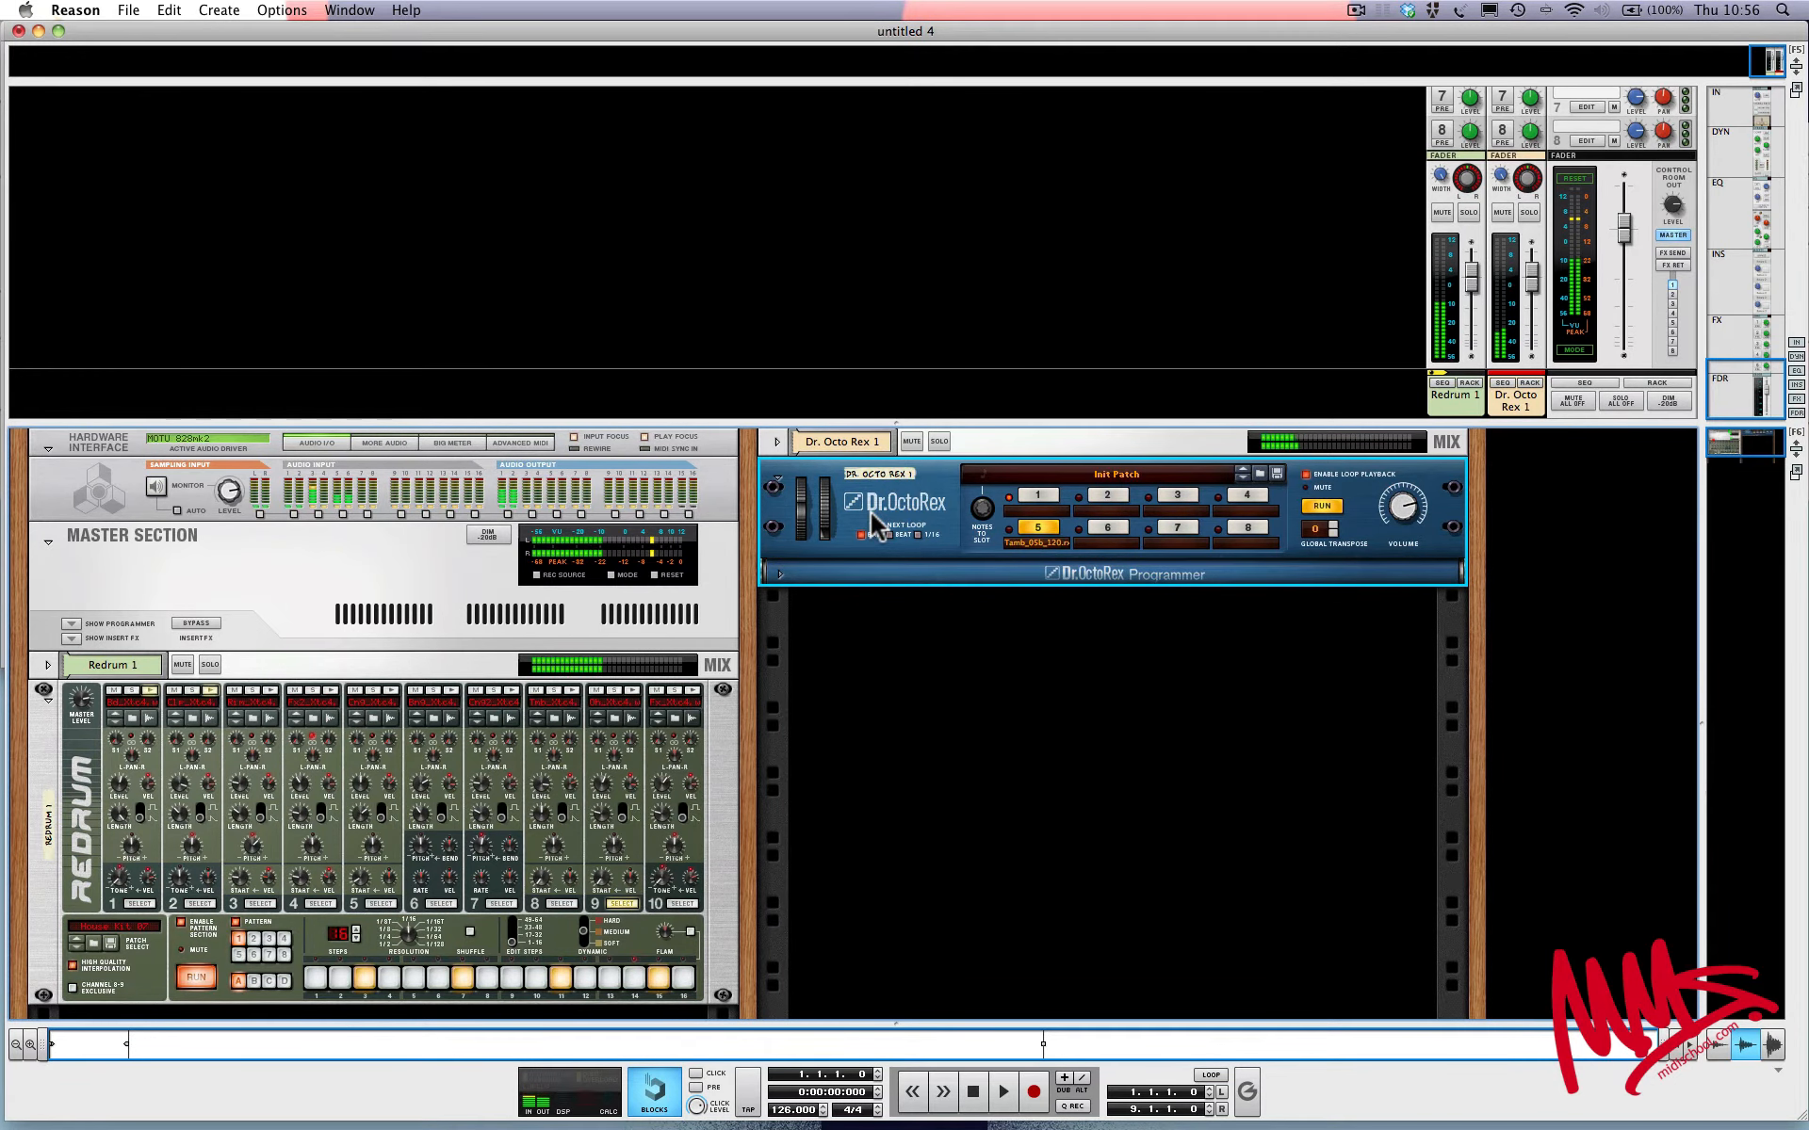
left_click(1322, 506)
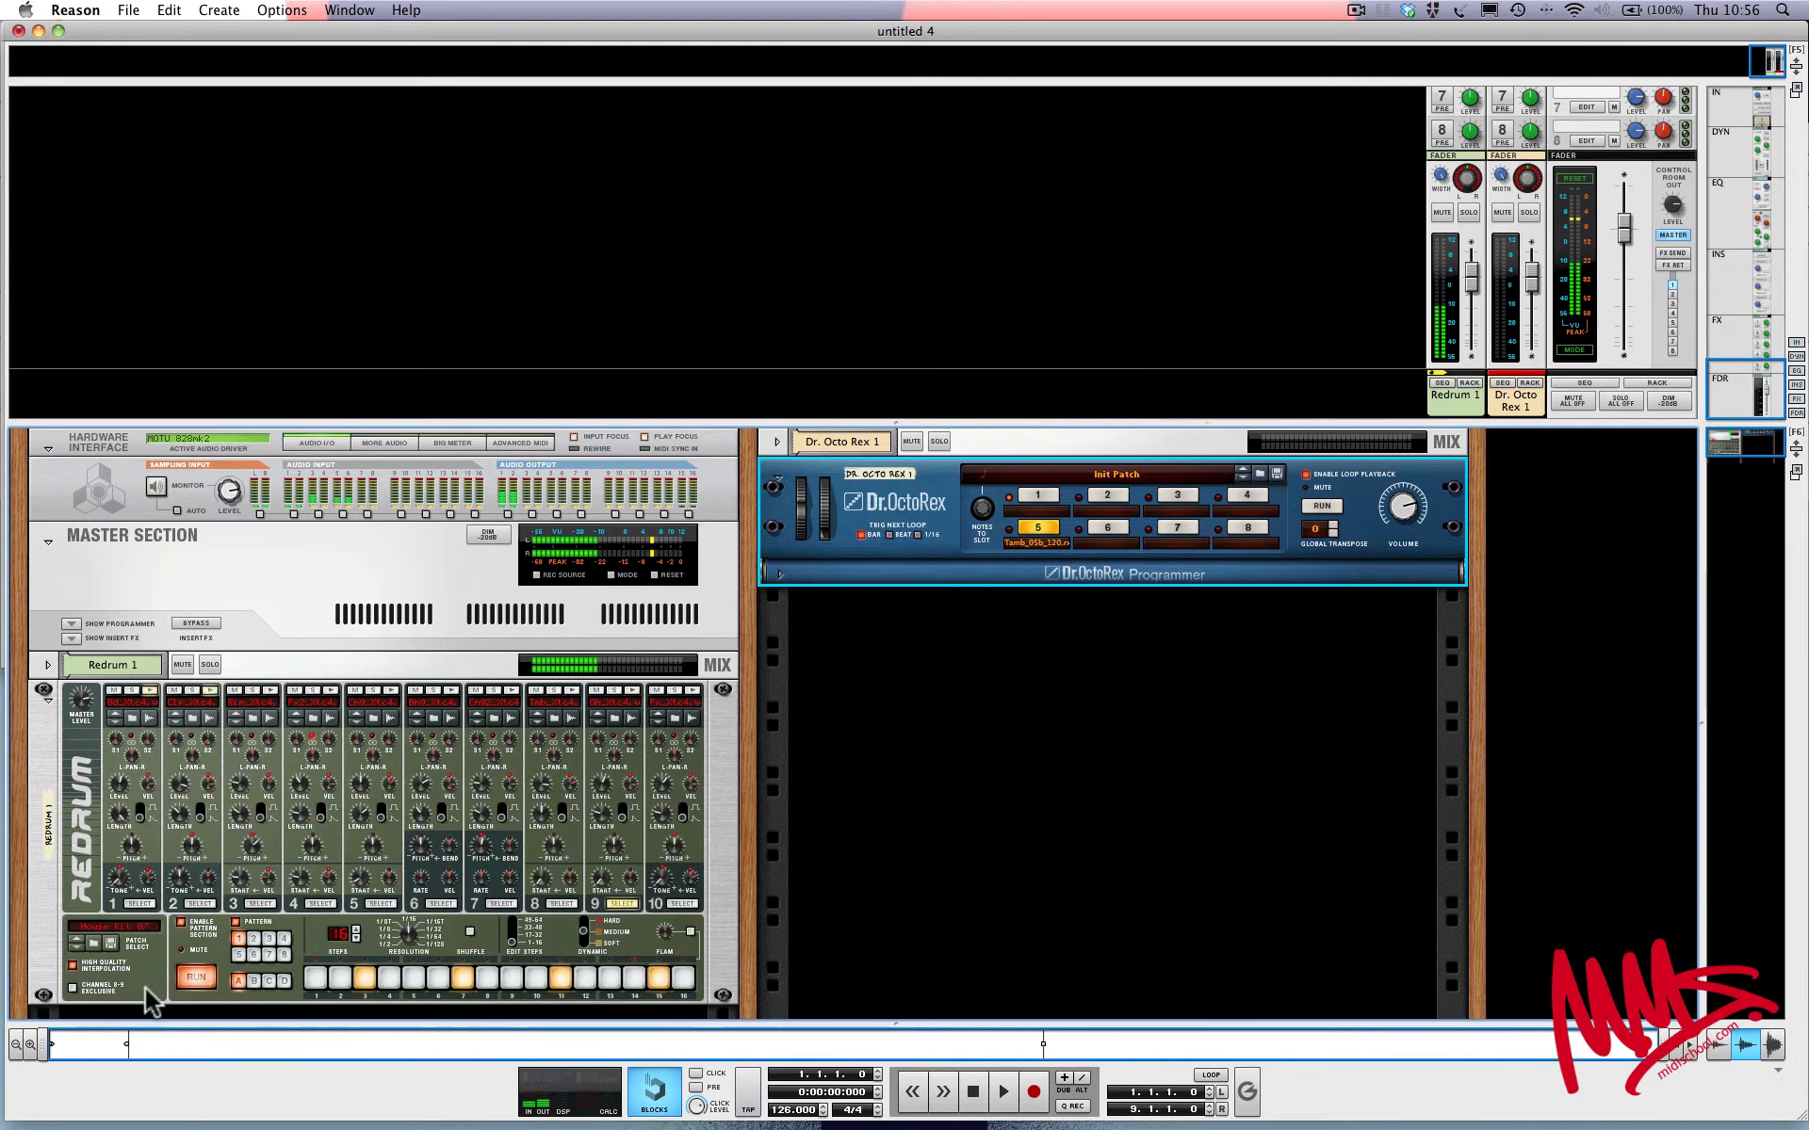
left_click(195, 978)
left_click(195, 977)
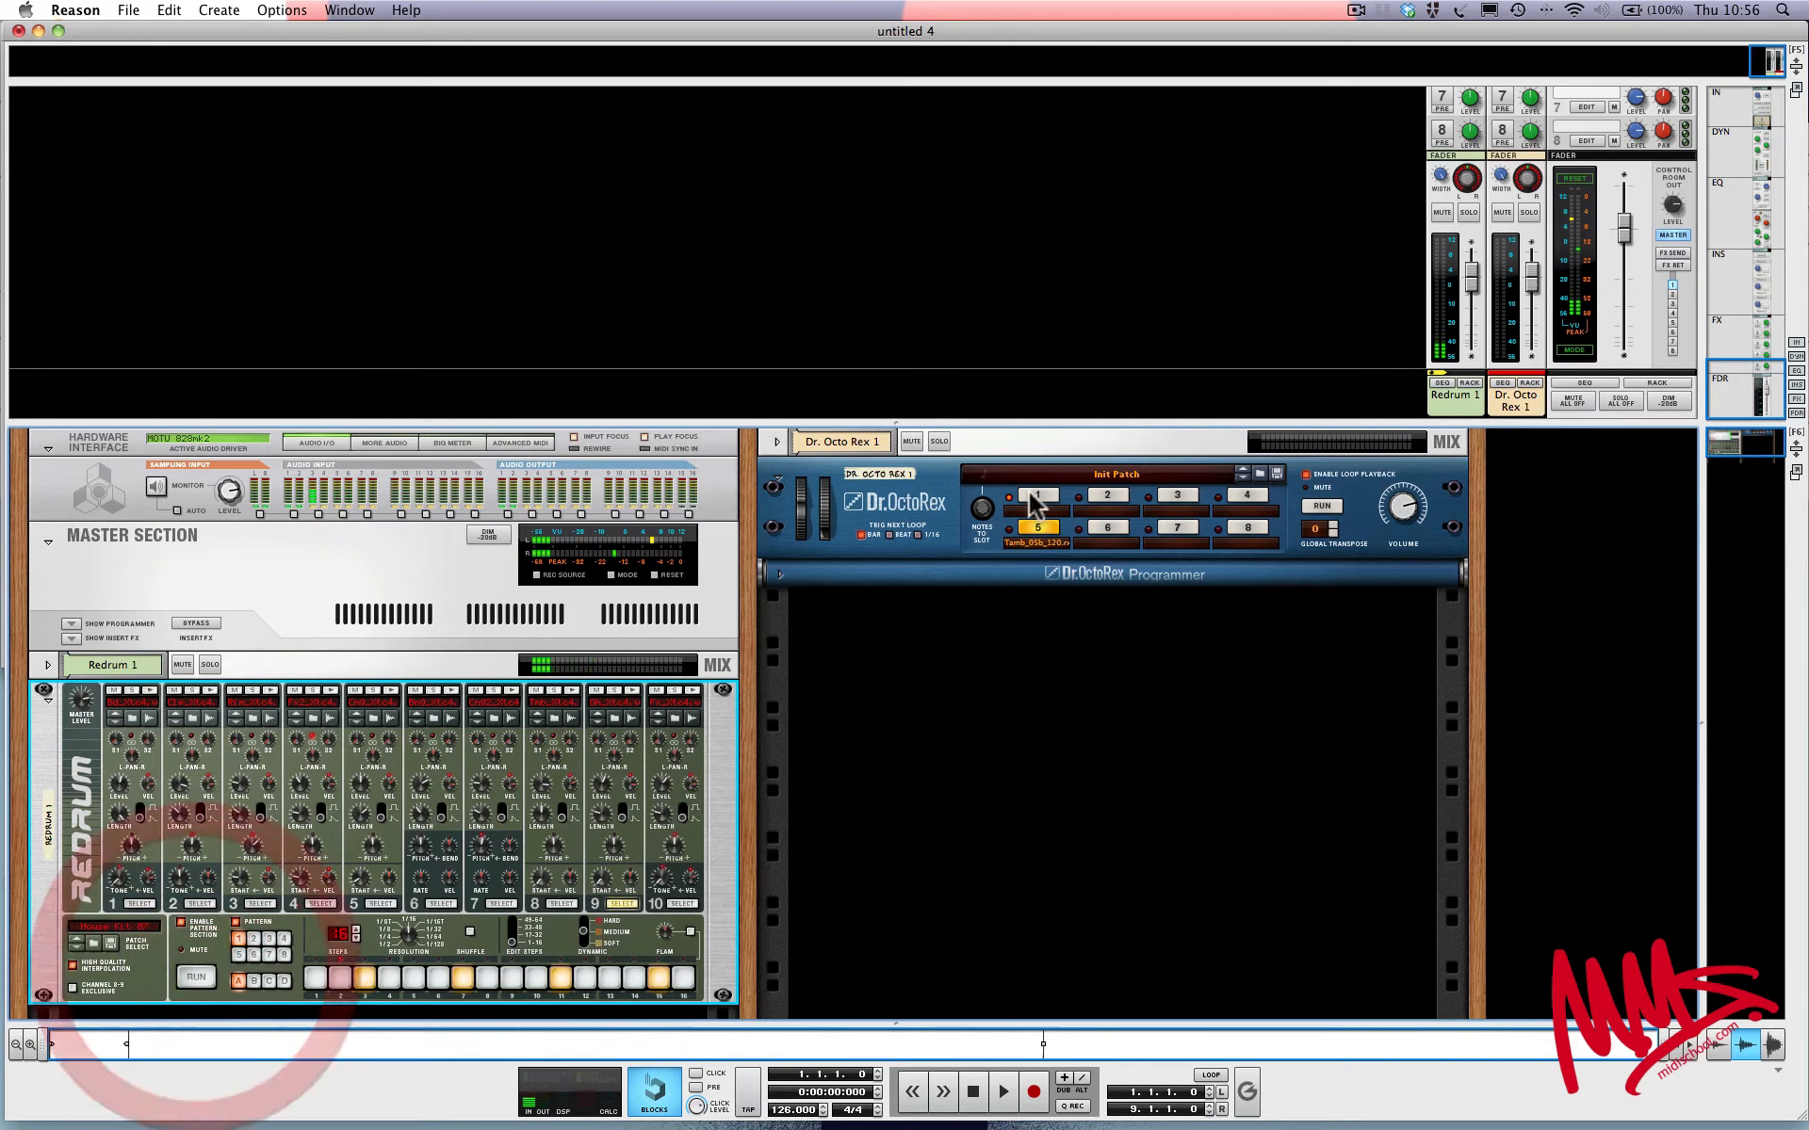
Step: Add a second Dr. Octo Rex Loop Player below the first one and initialize its patch
right_click(968, 636)
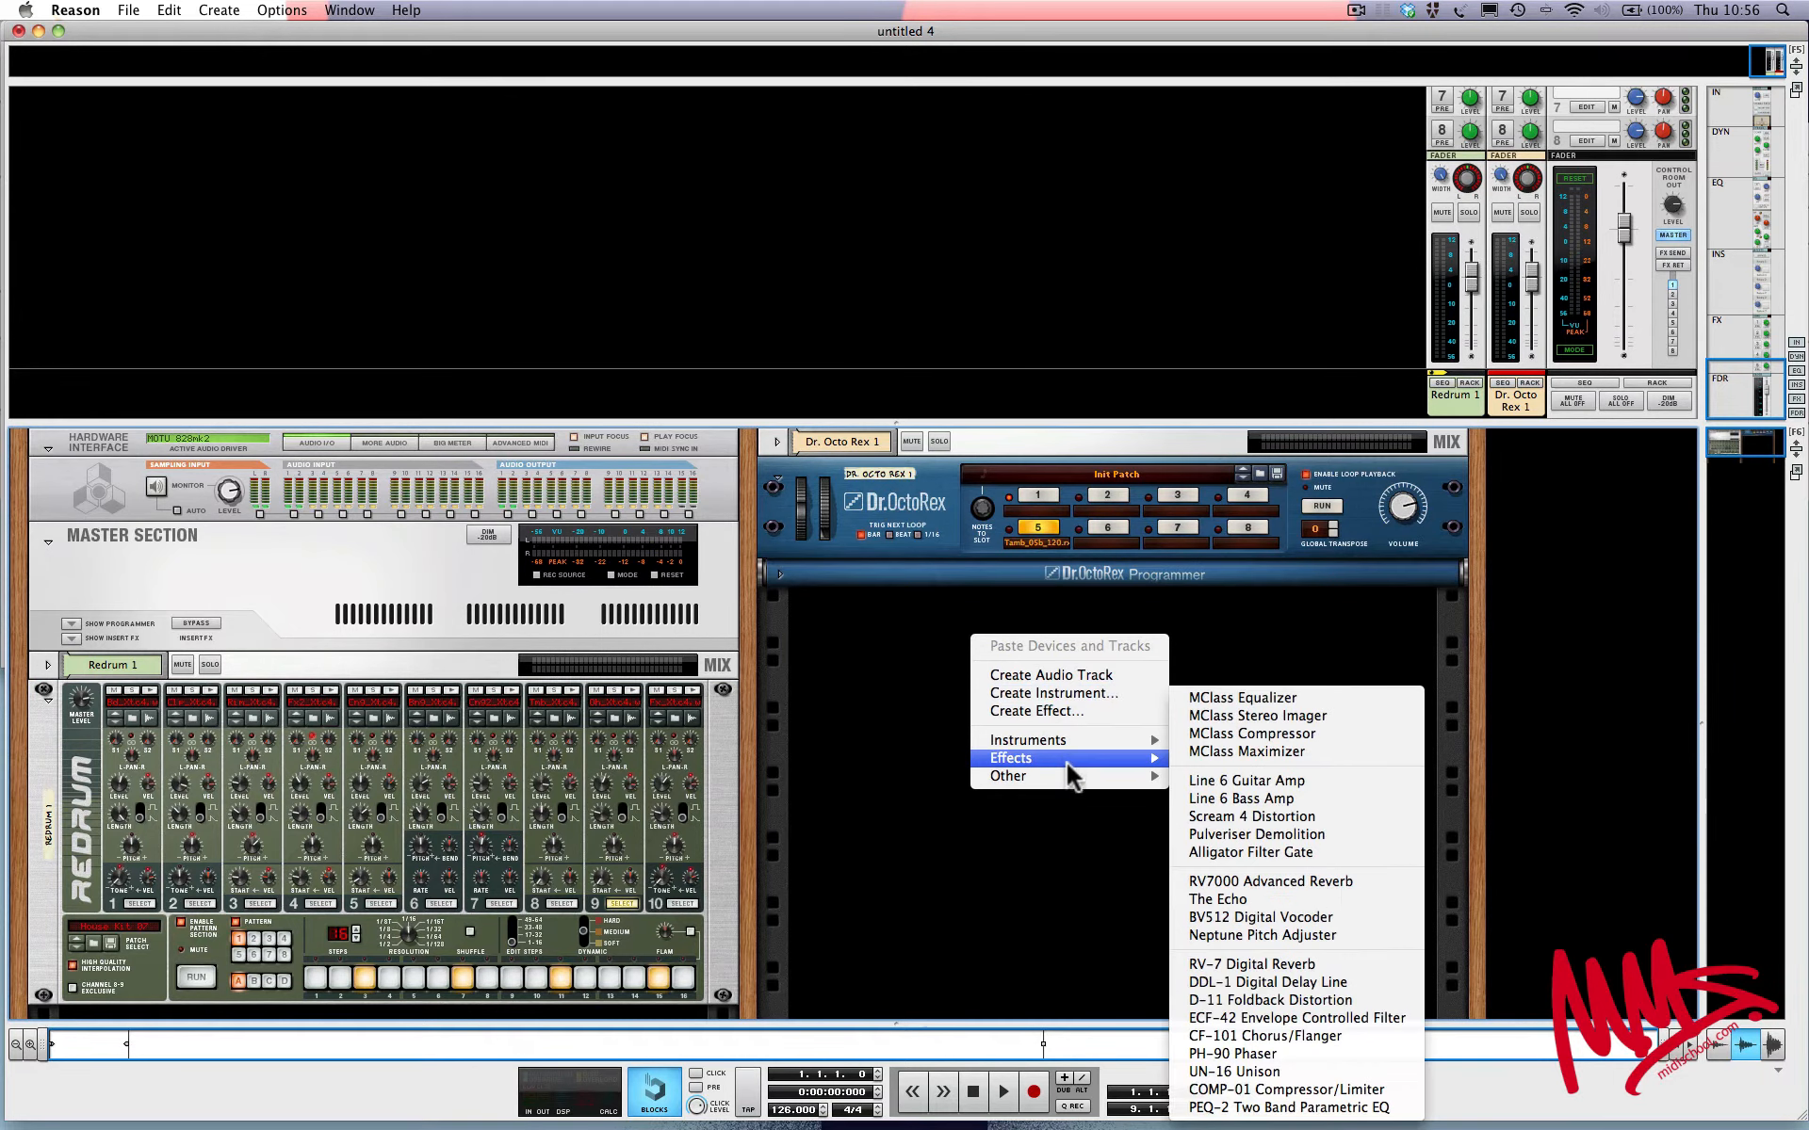
mouse_move(1080, 740)
left_click(1250, 871)
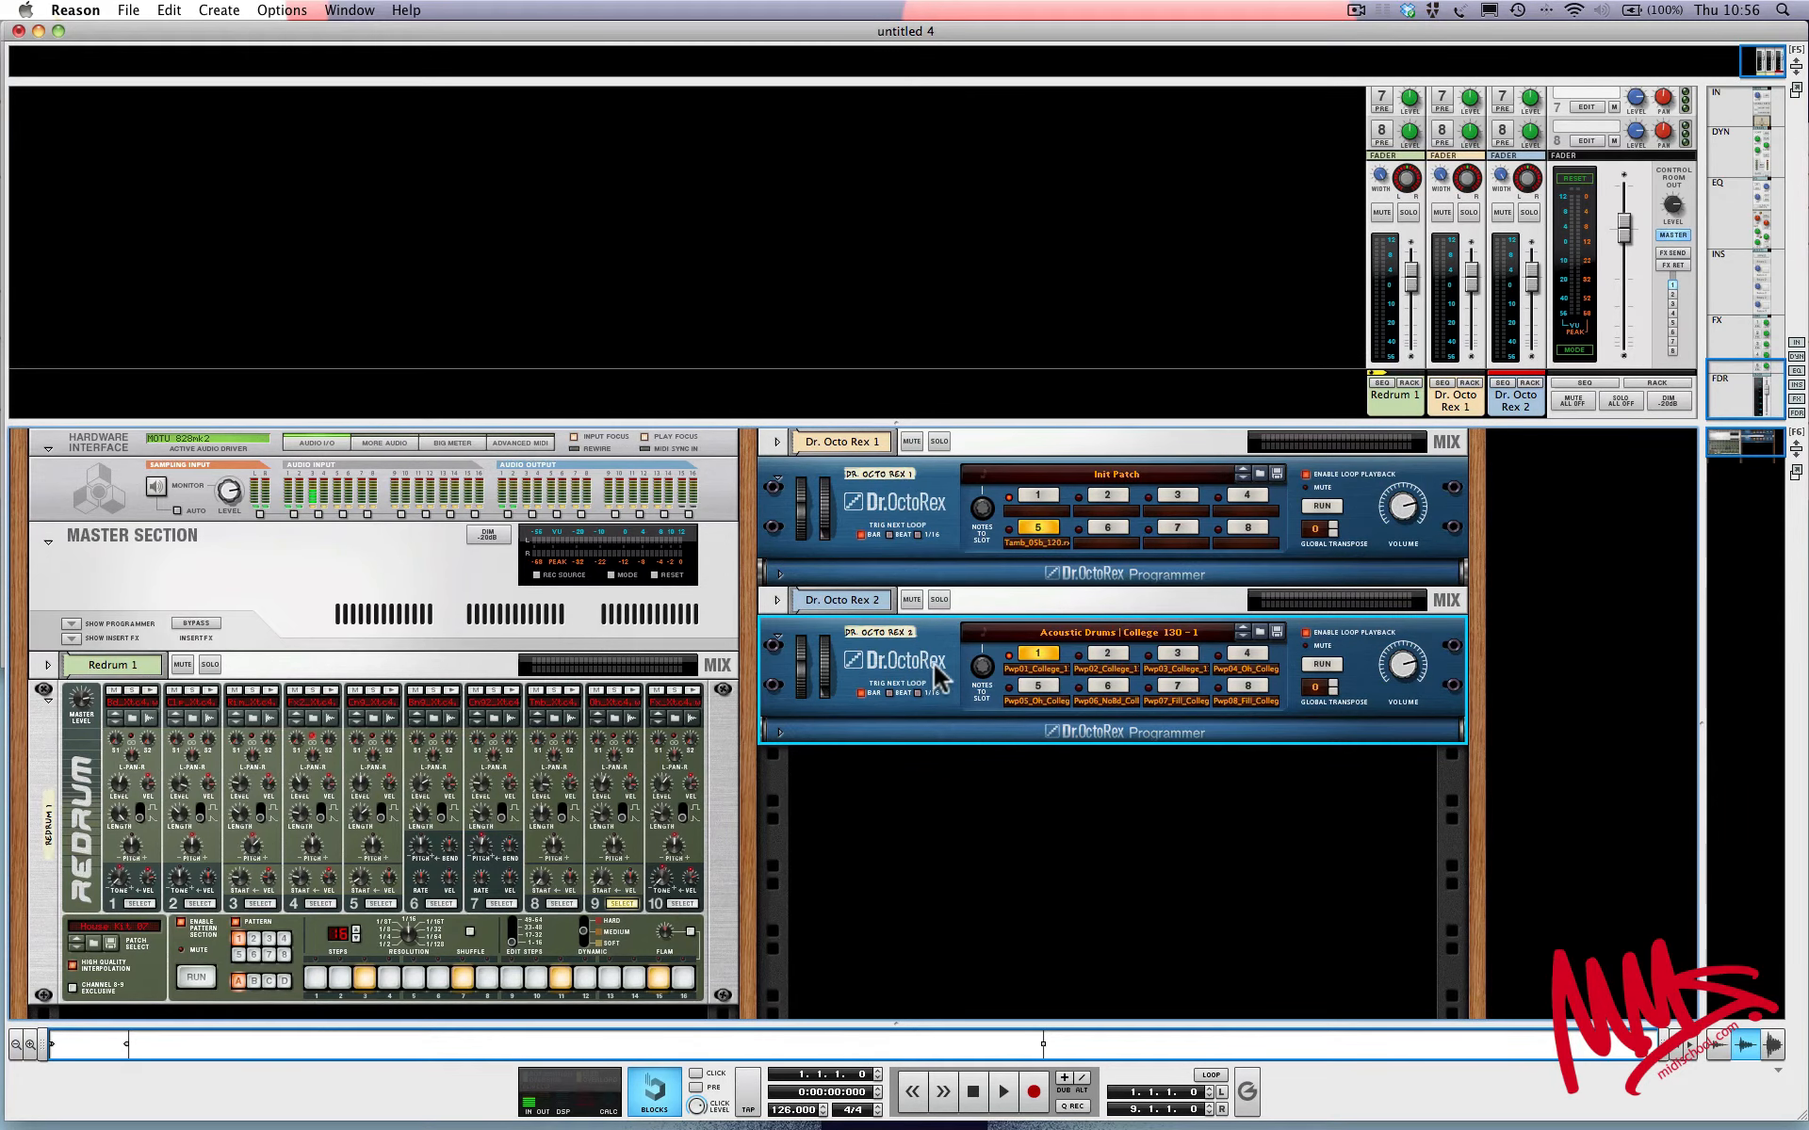
right_click(916, 686)
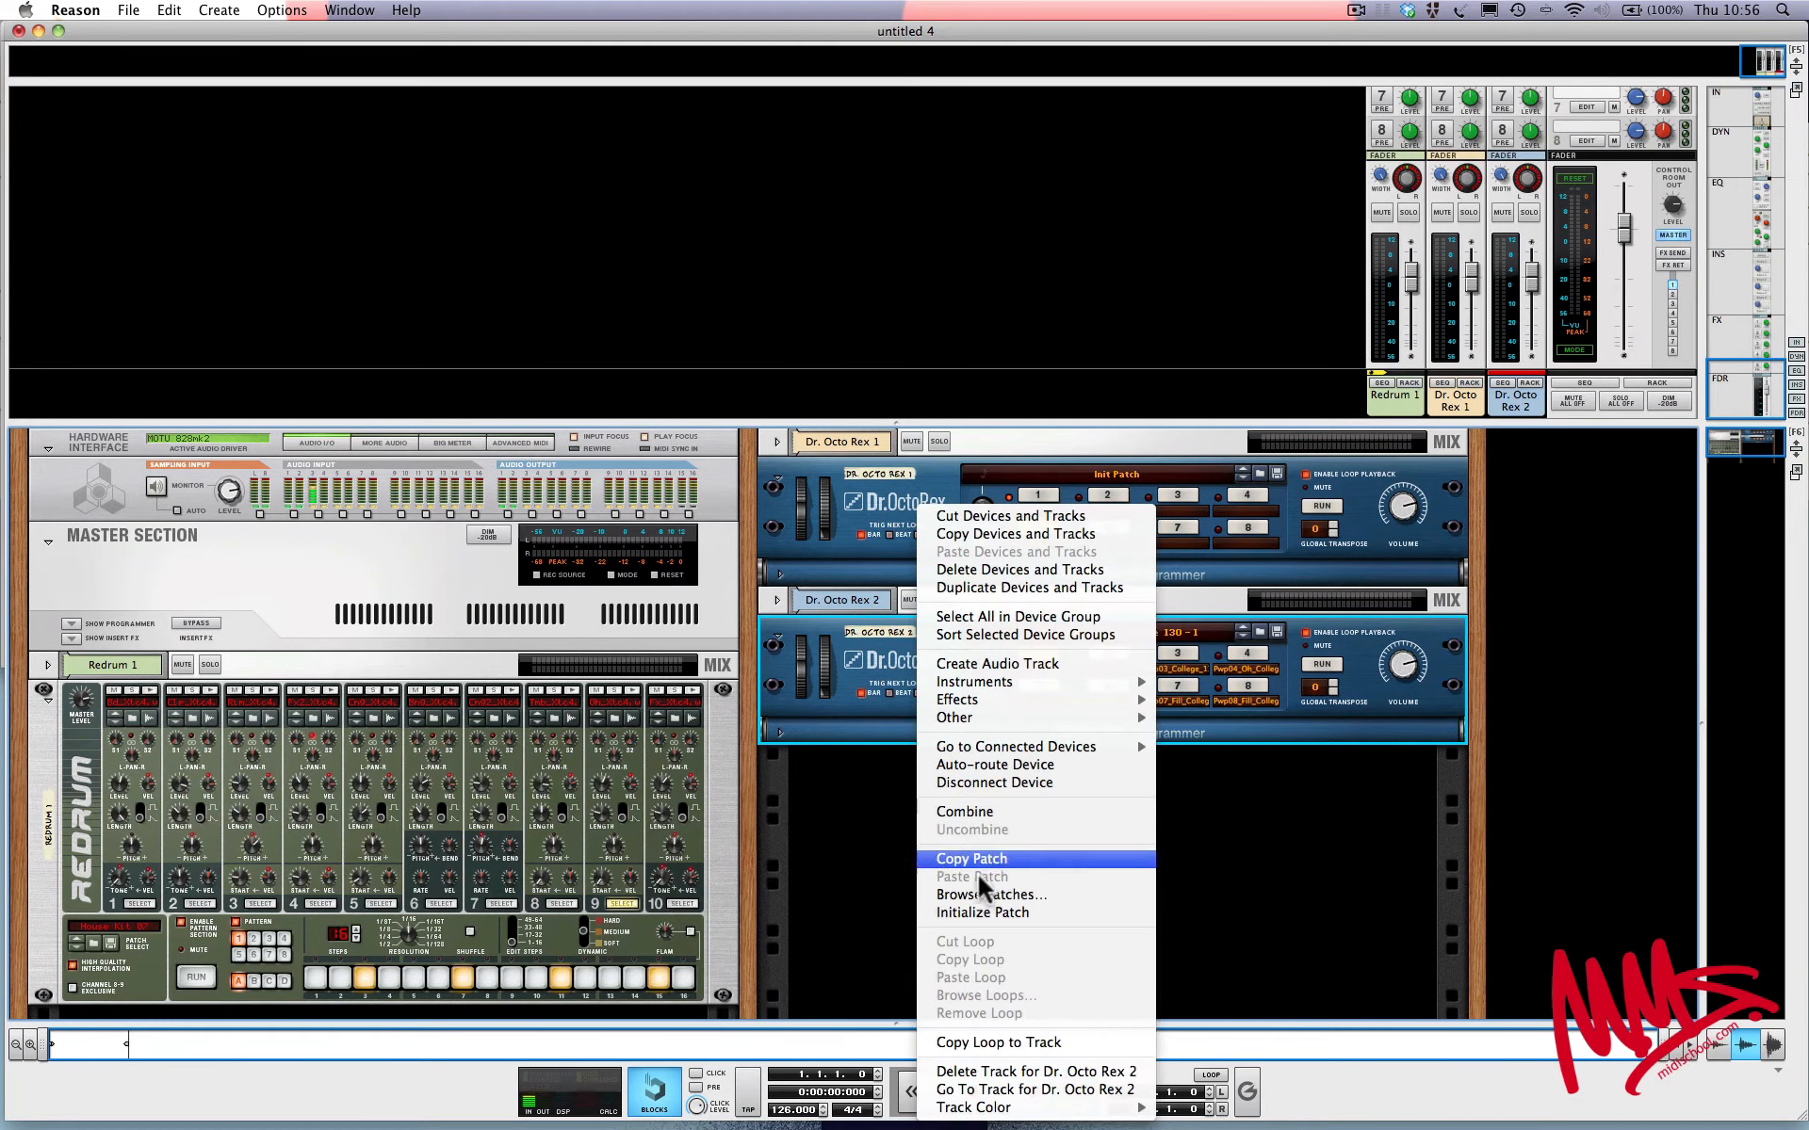
left_click(989, 913)
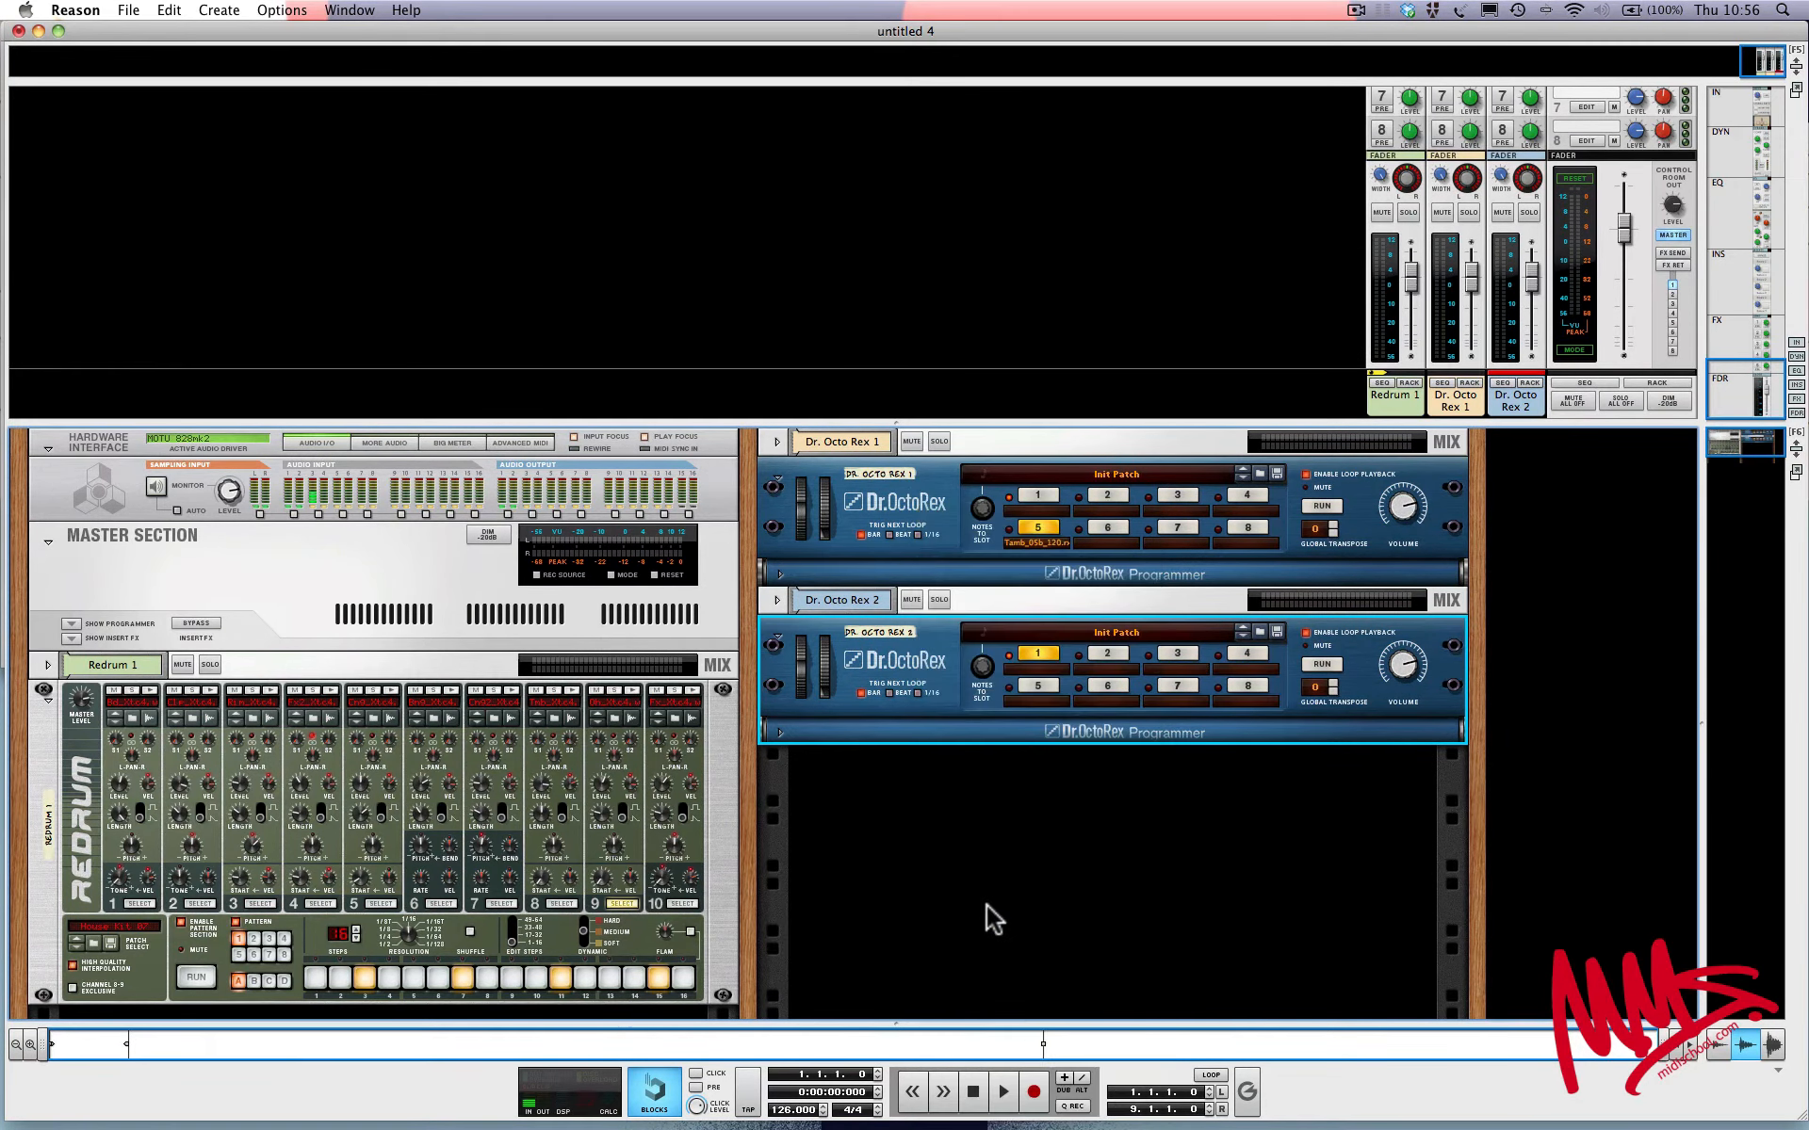
Step: Expand the second Dr. Octo Rex's programmer, browse for a loop for slot 1 and open the House folder within Dr Rex Drum Loops
left_click(782, 732)
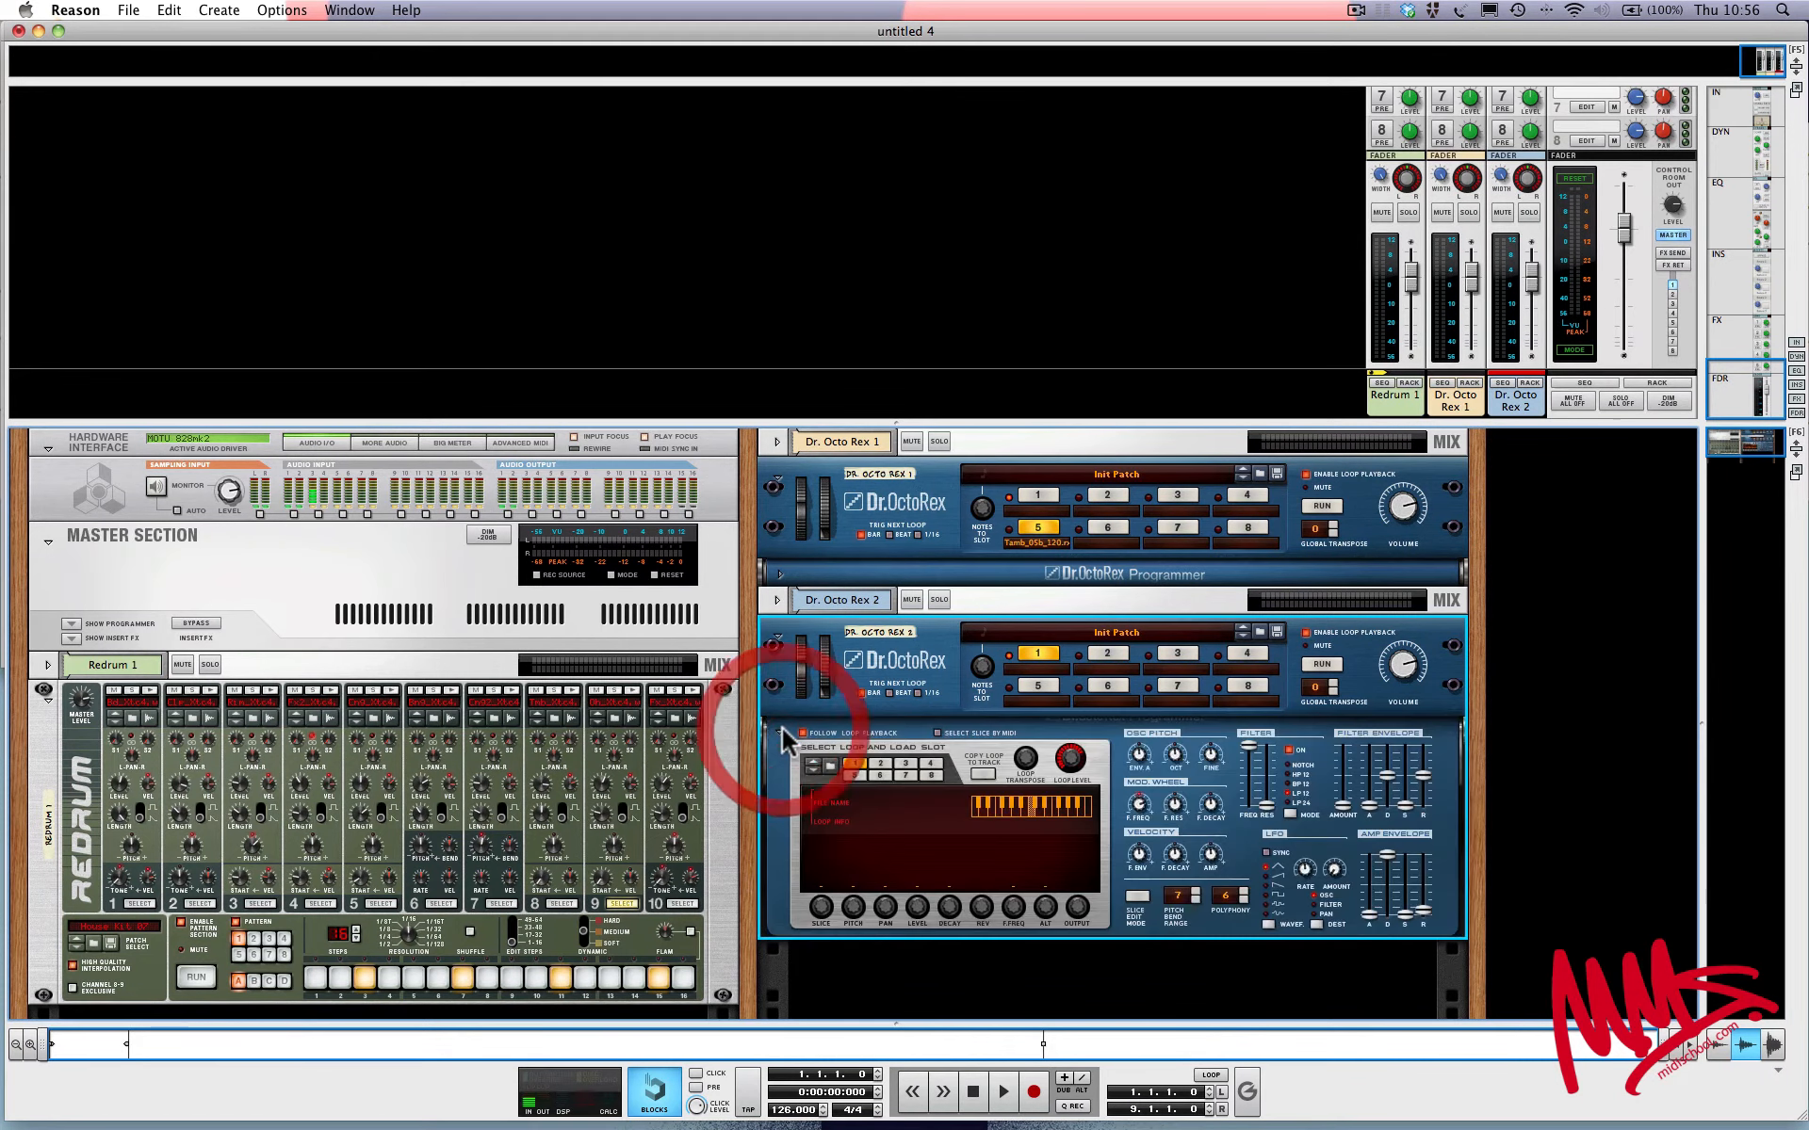
left_click(830, 766)
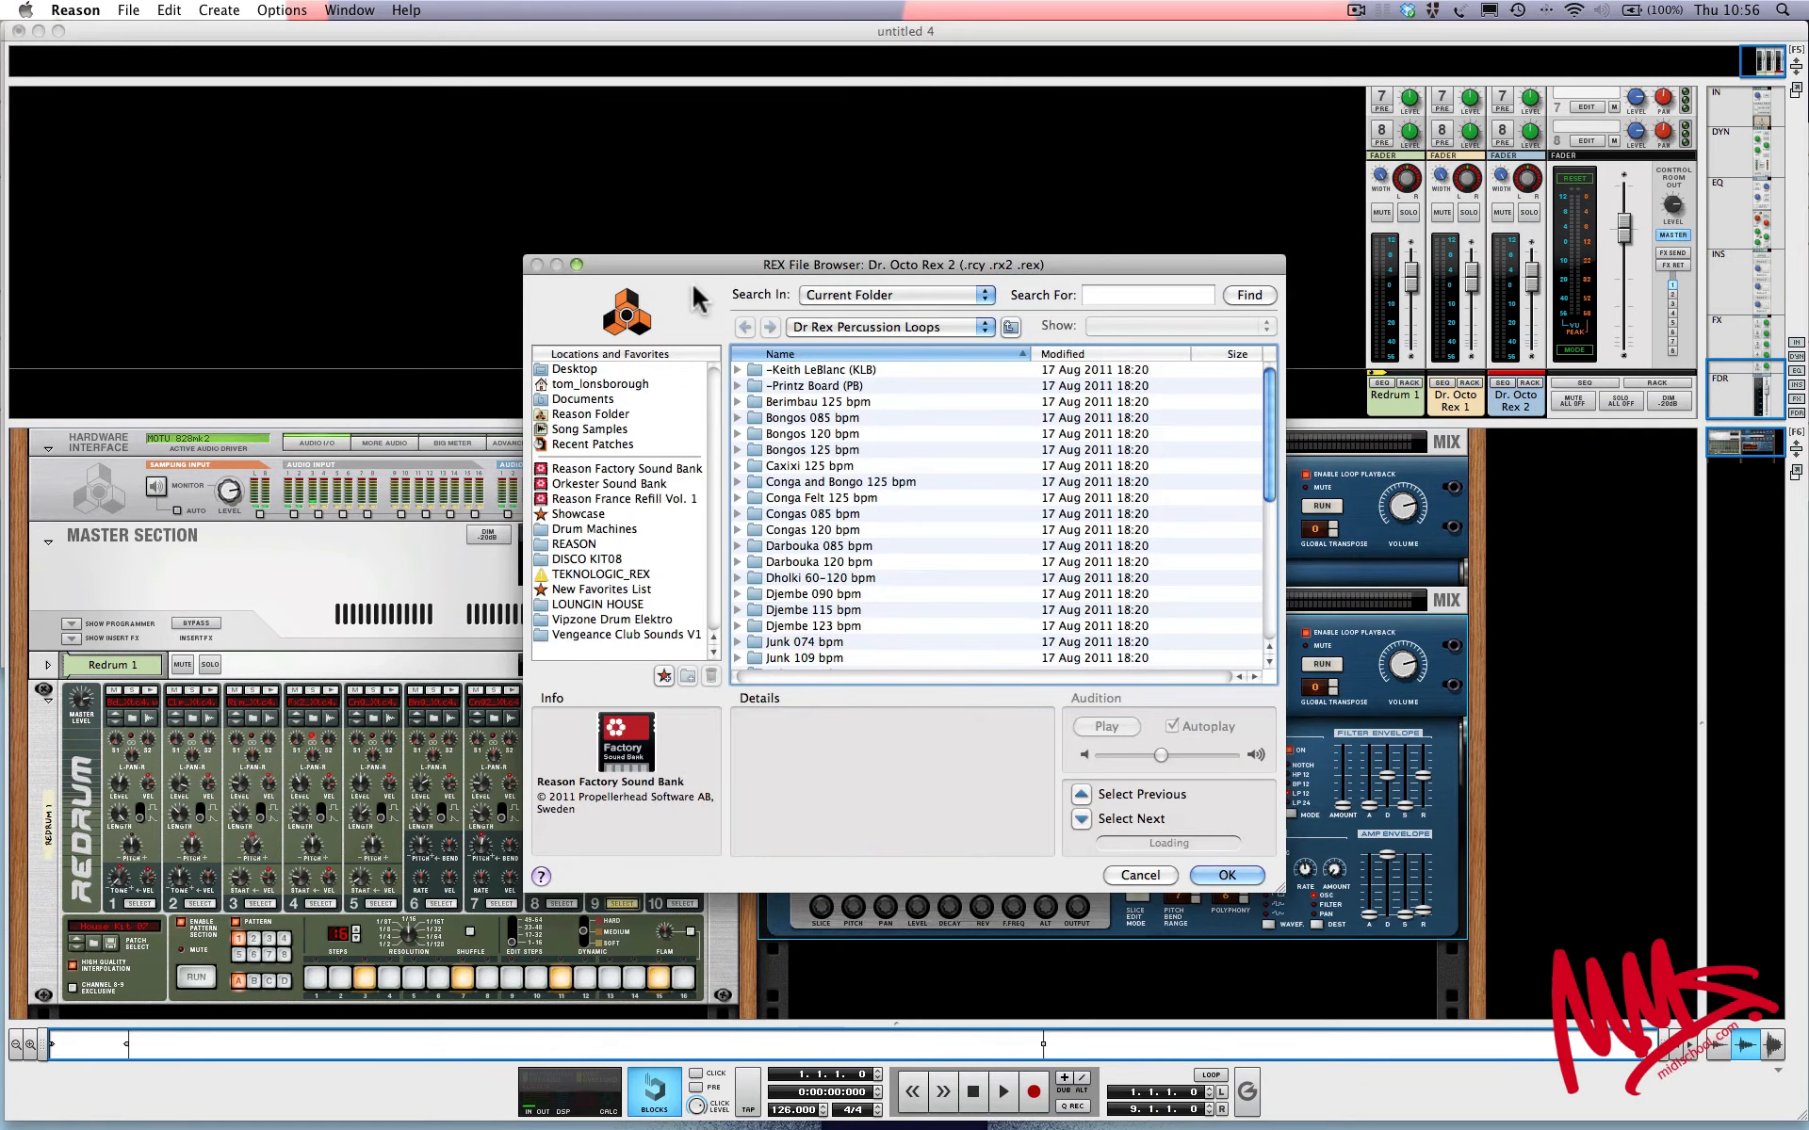
left_click(1010, 325)
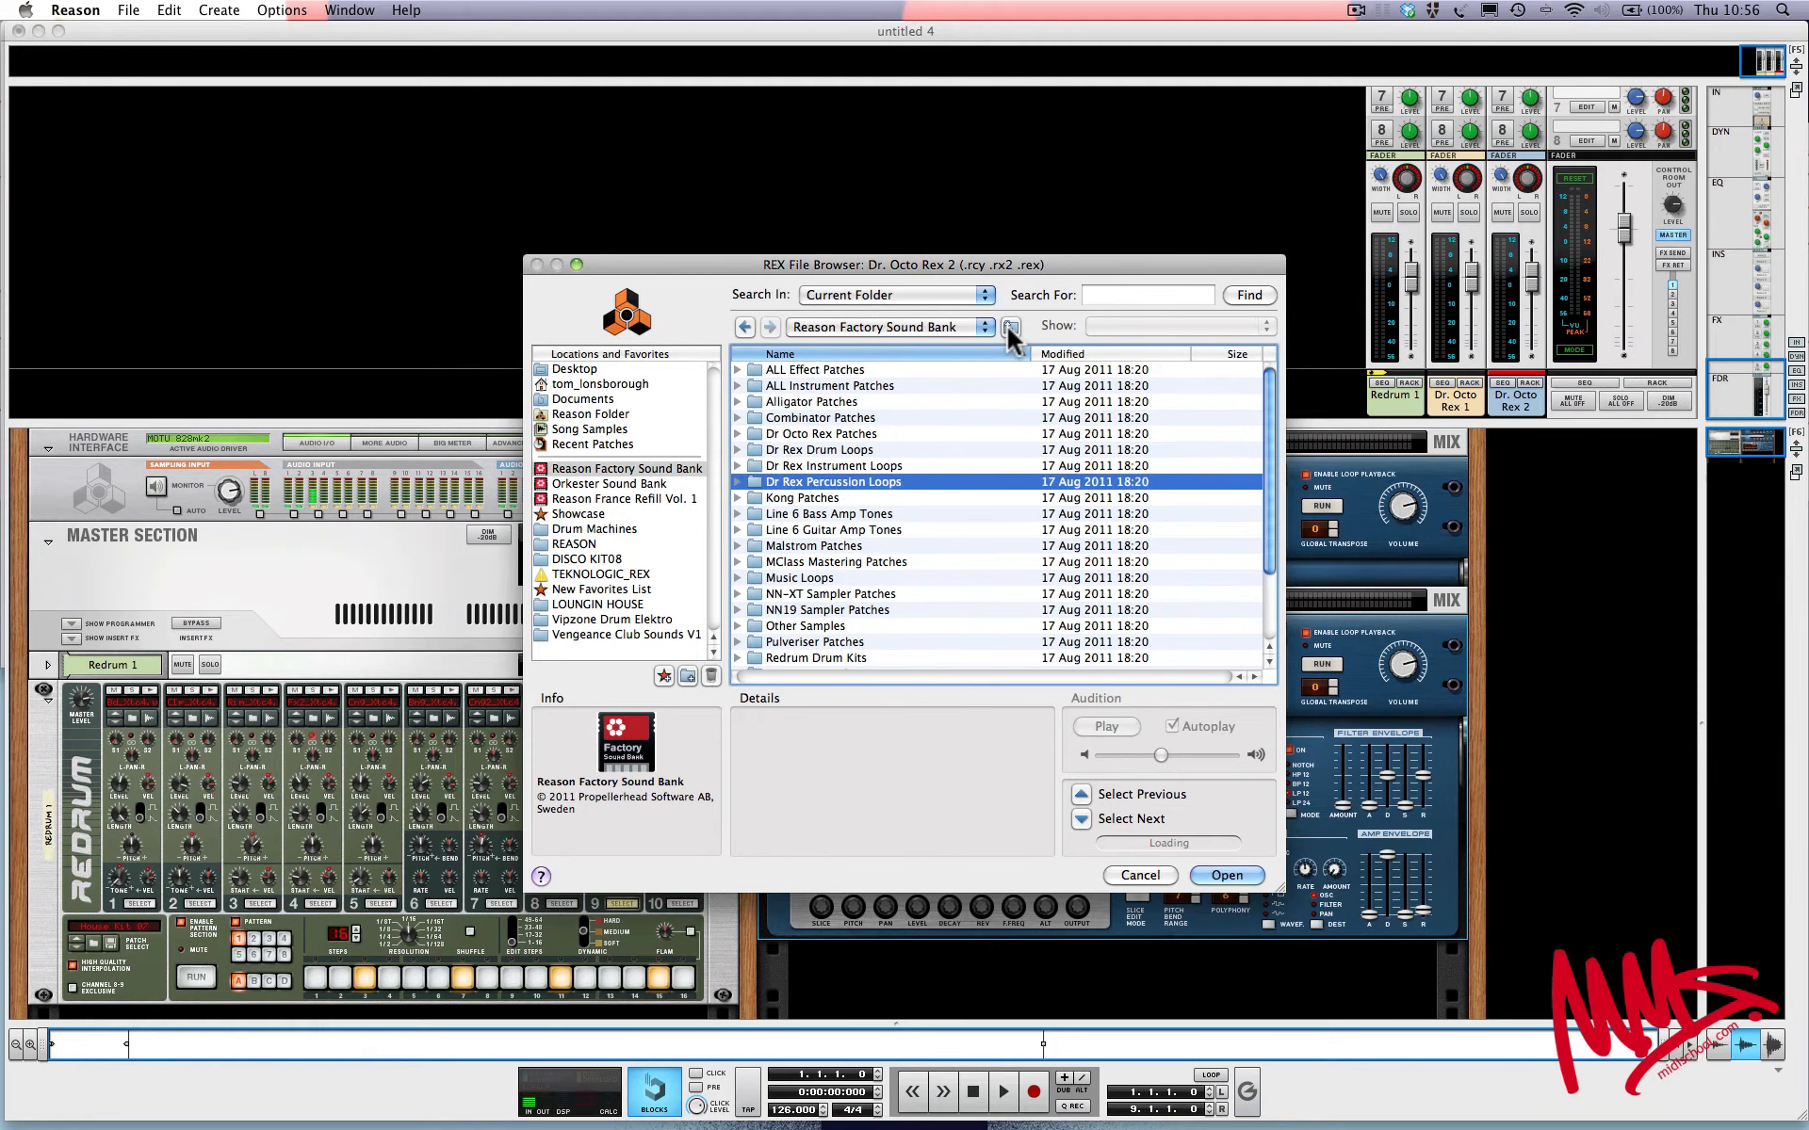
left_click(737, 449)
scroll(758, 566, "down", 5)
scroll(755, 586, "down", 3)
left_click(752, 596)
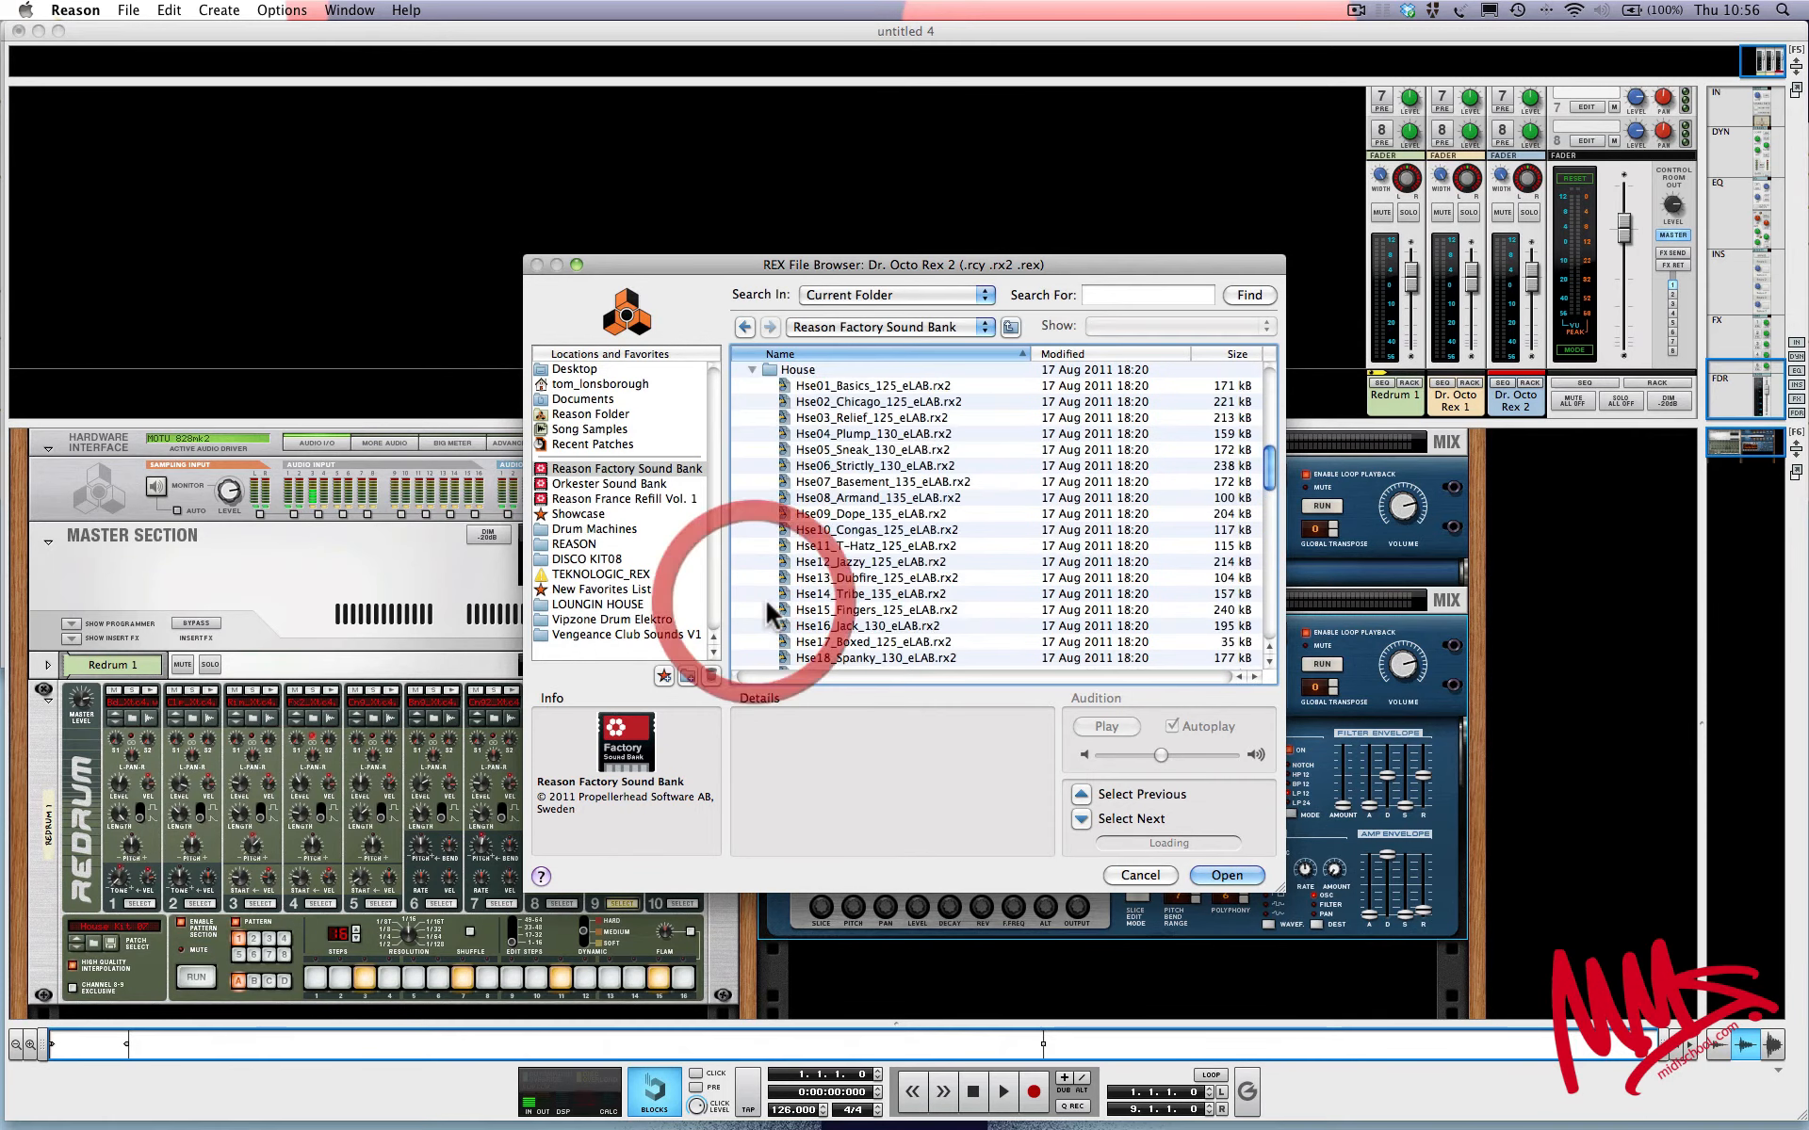
Step: Audition the House loops from Hse01 to Hse06 and load Hse02_Chicago_125_eLAB.rx2 into slot 1 of the second Dr. Octo Rex
left_click(920, 383)
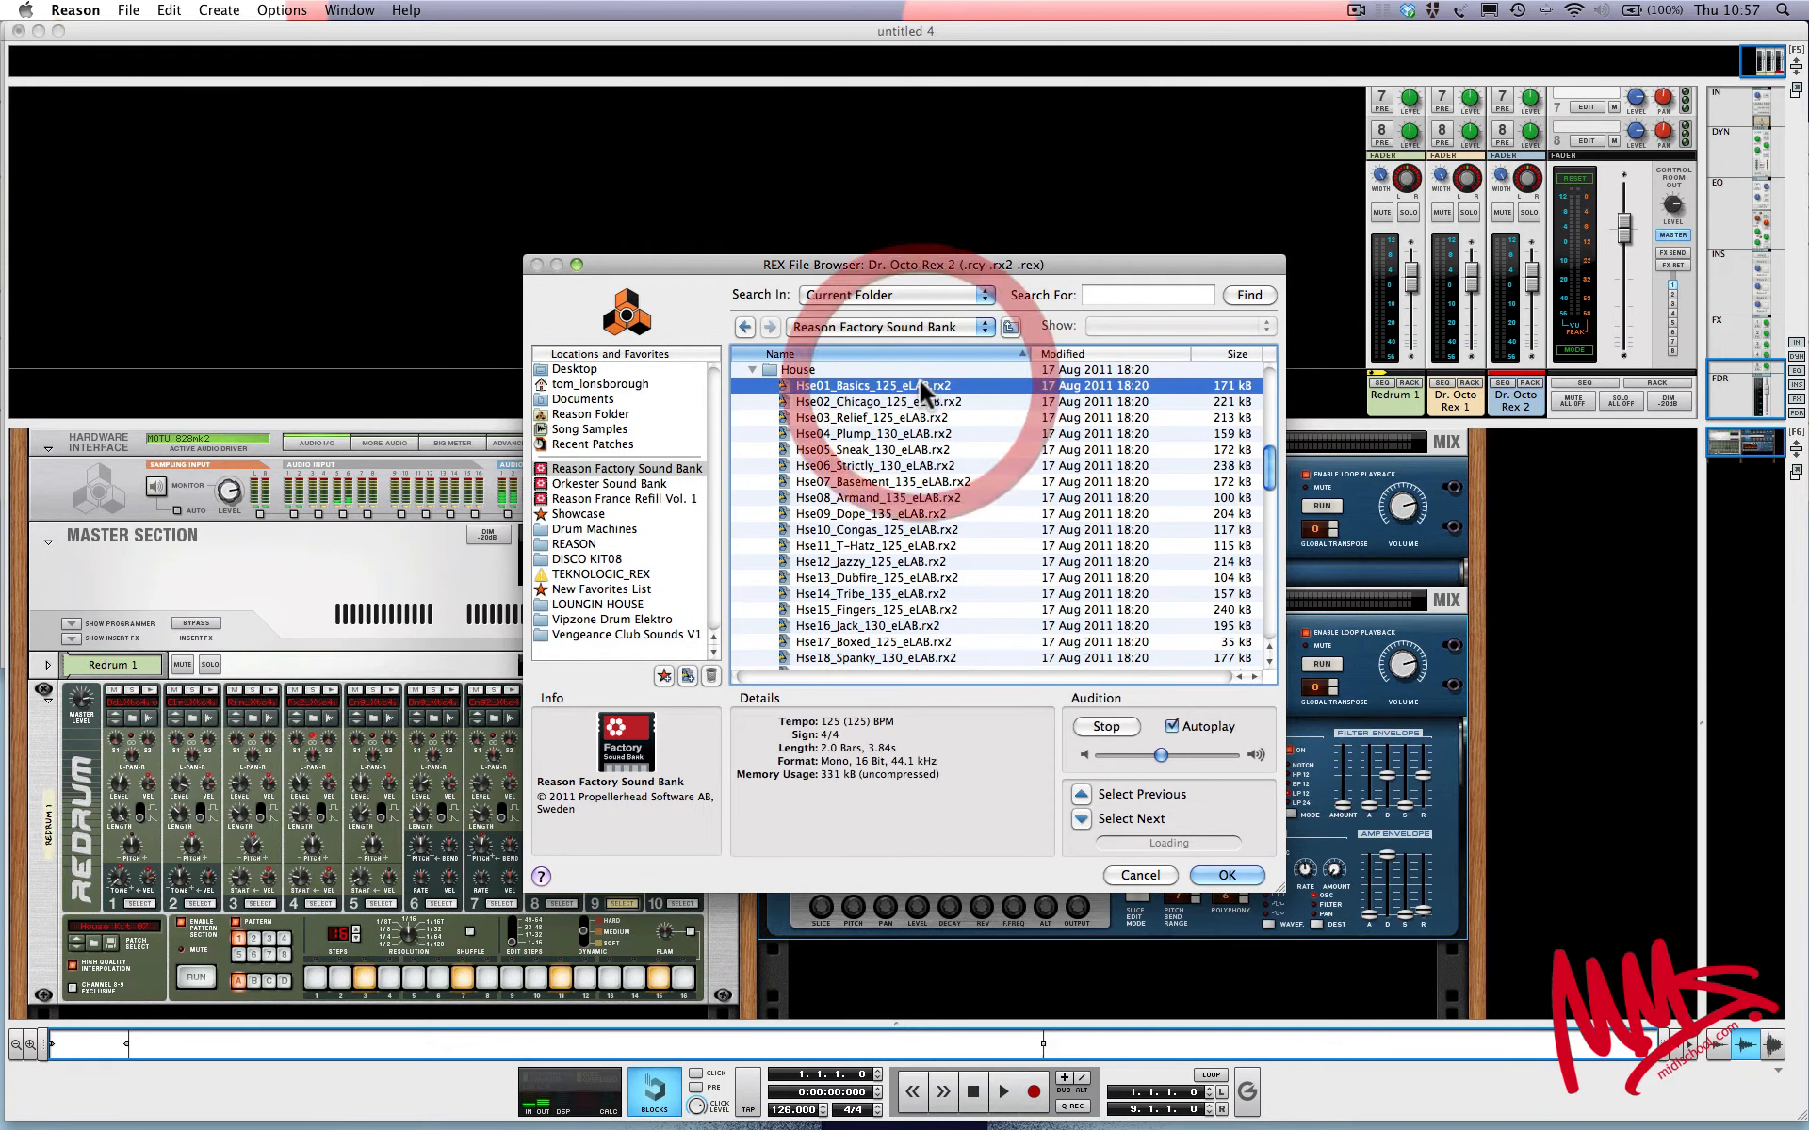
key("Down")
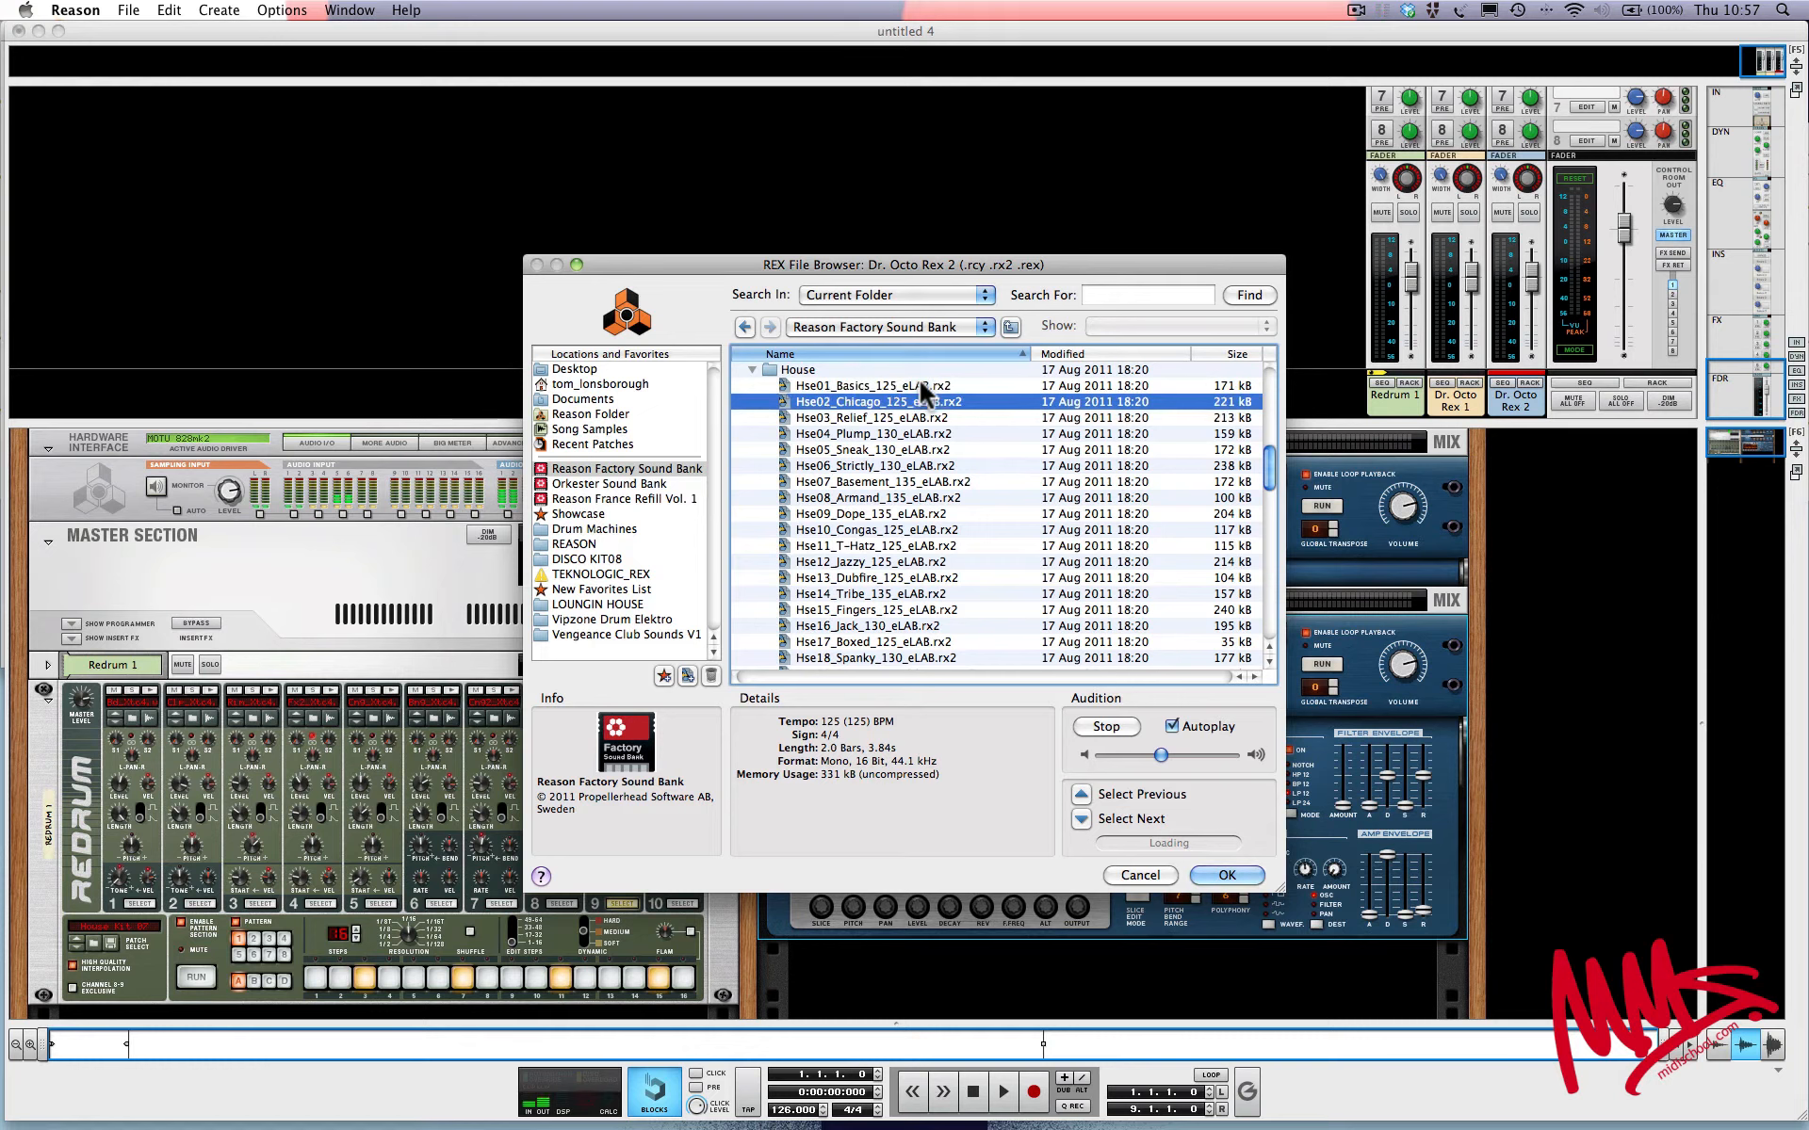
key("Down")
key("Up")
key("Down")
key("Down")
key("Down")
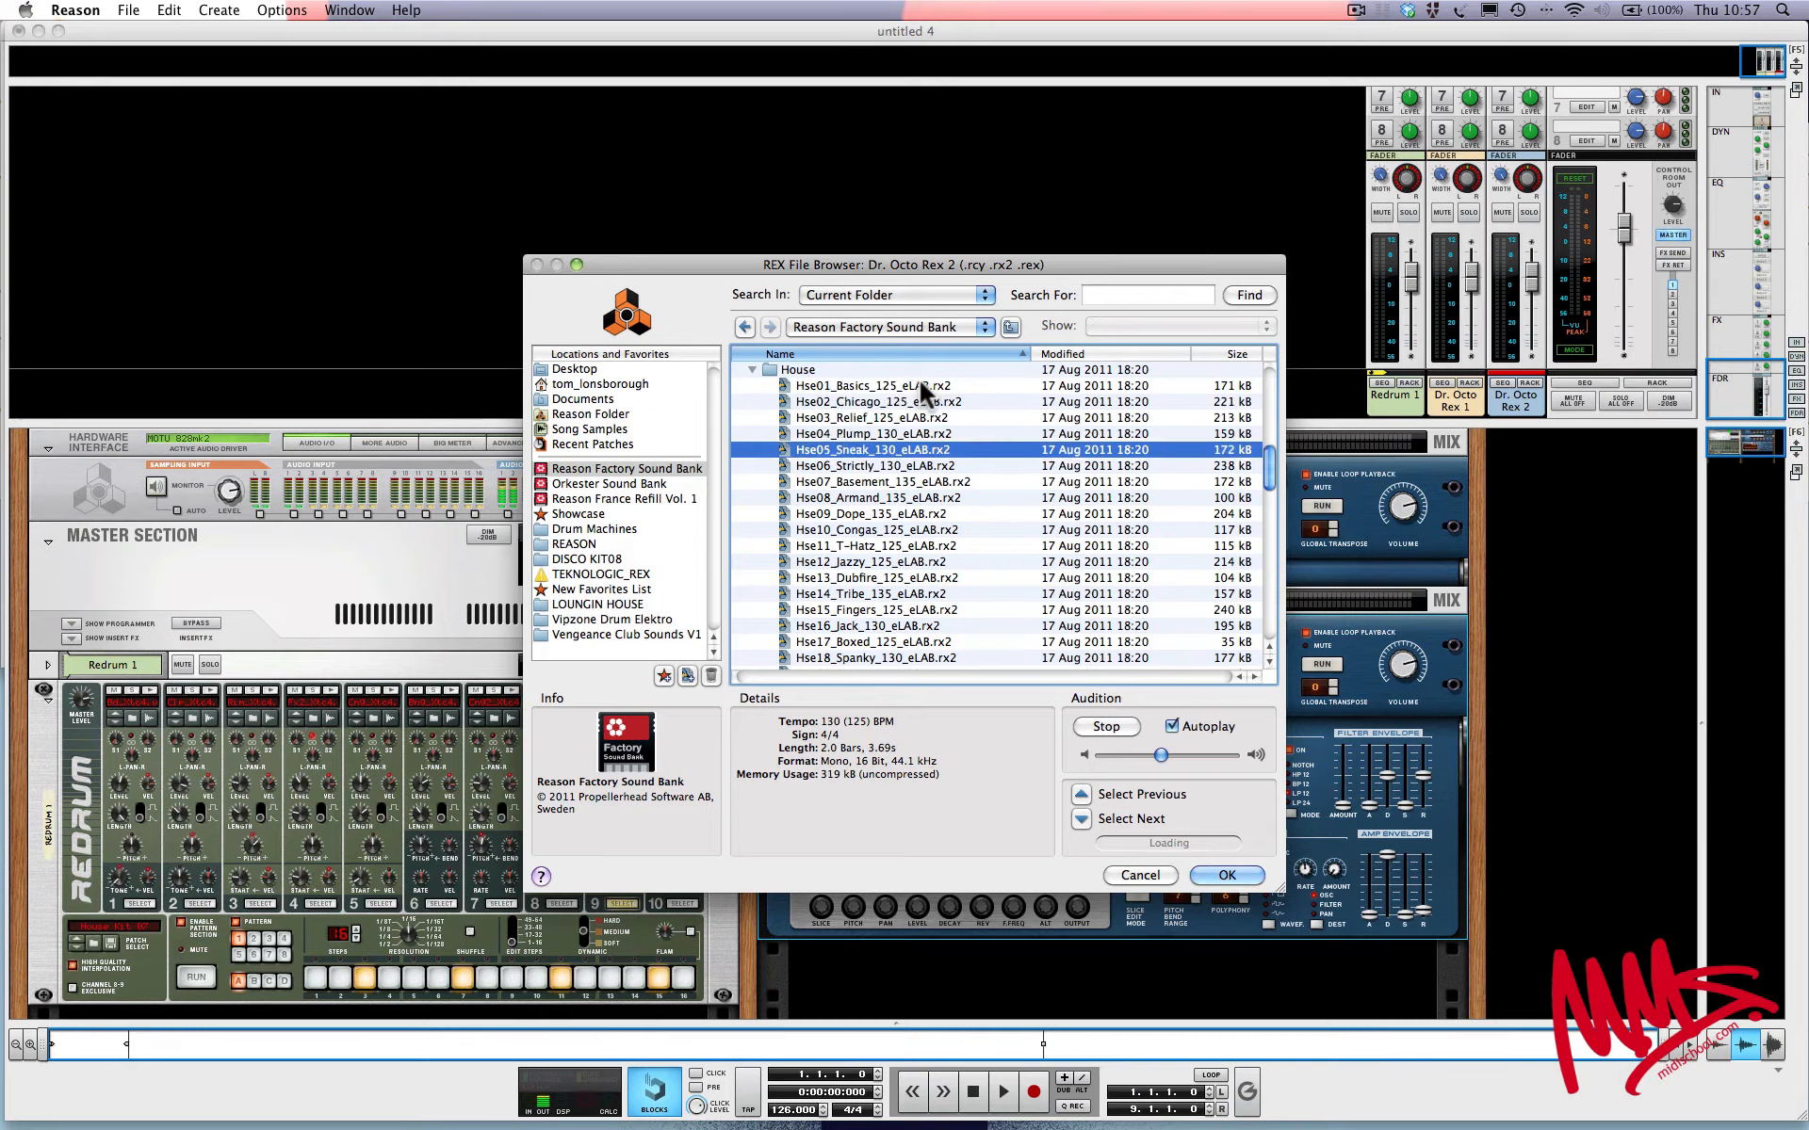
key("Down")
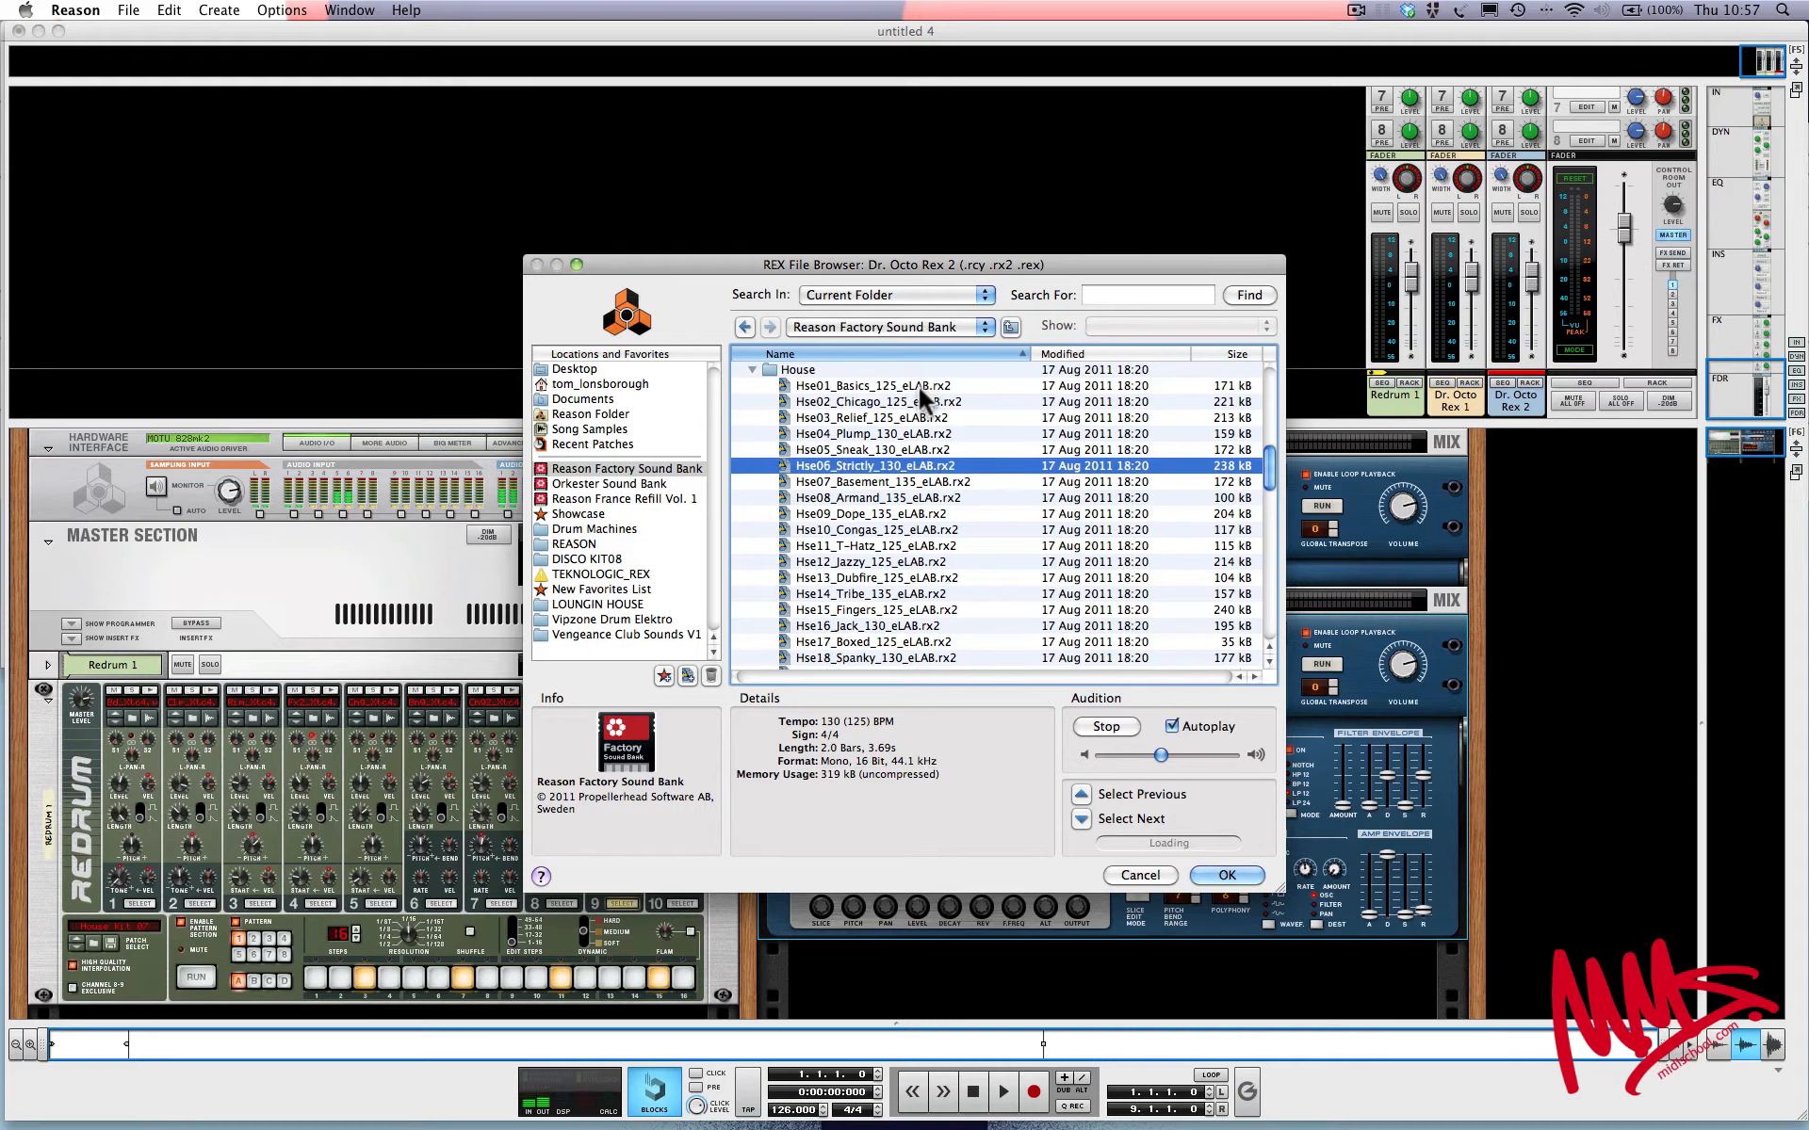
left_click(923, 402)
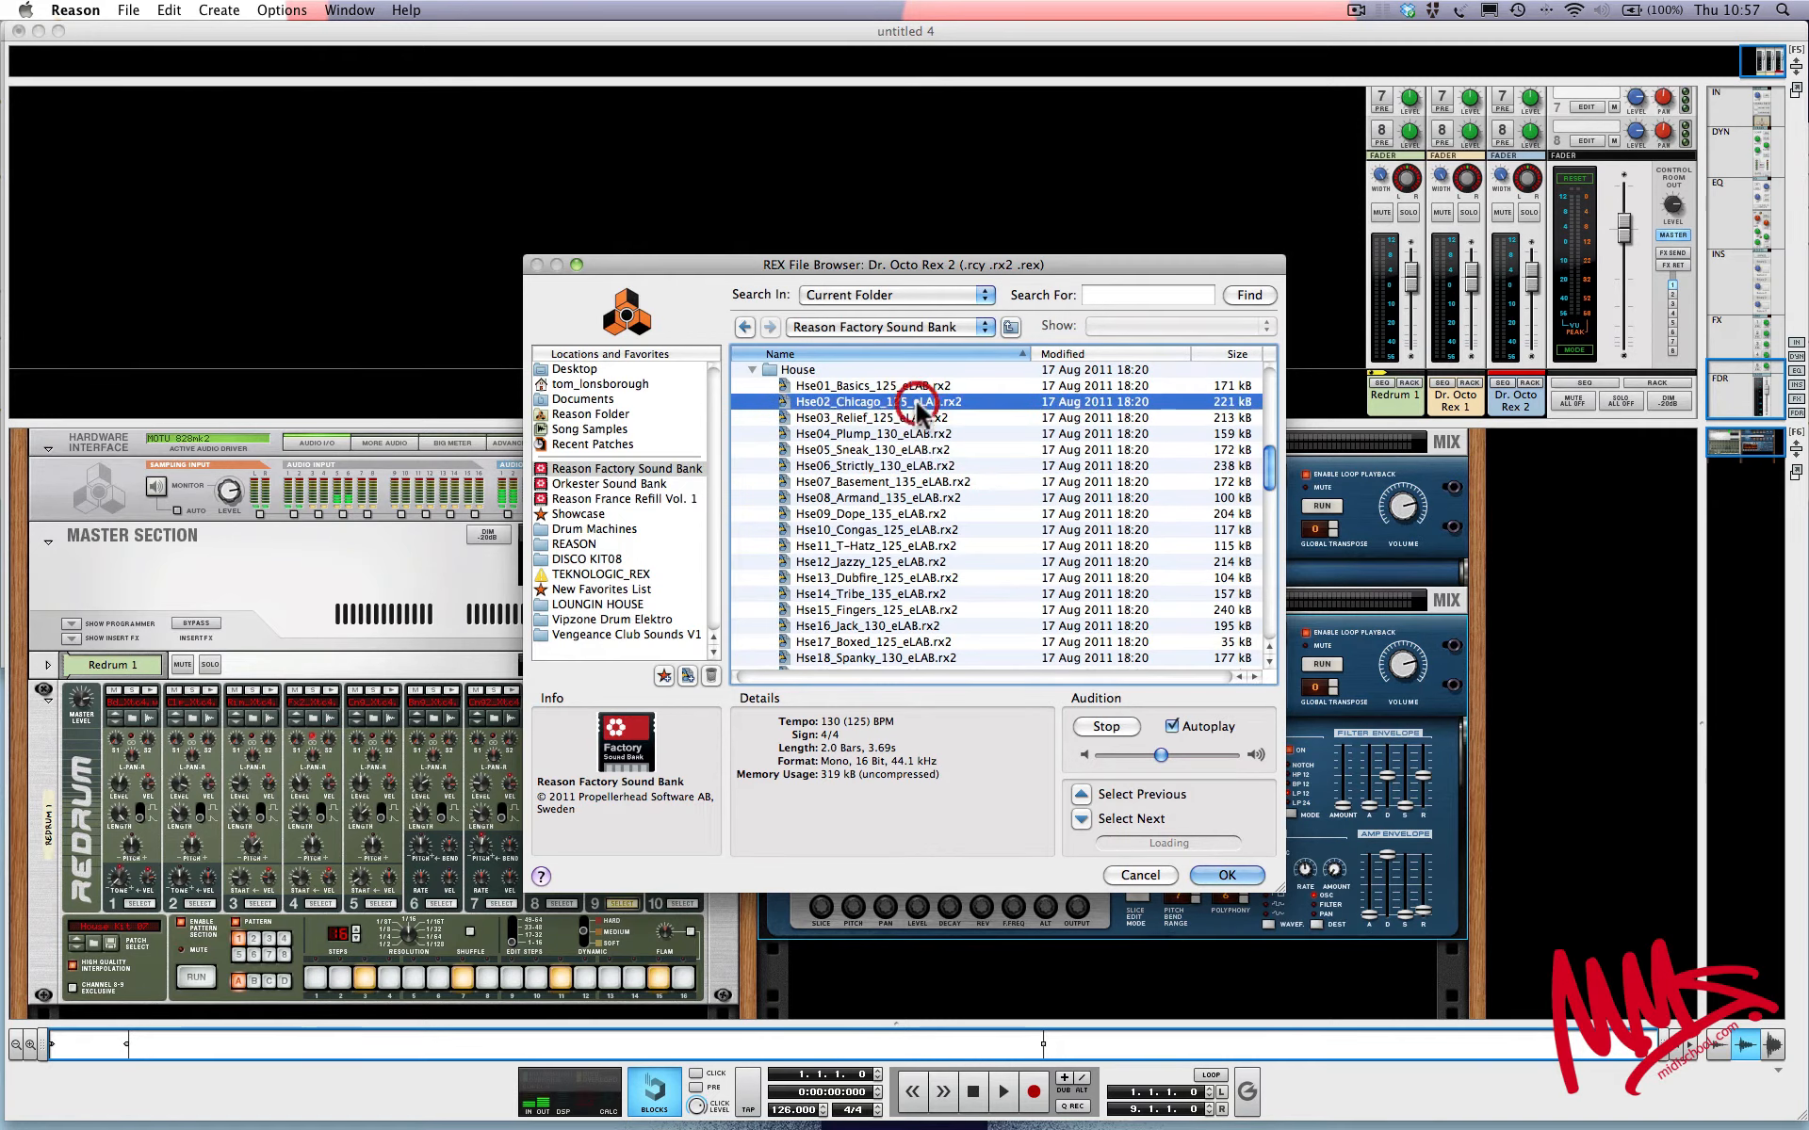
left_click(1225, 876)
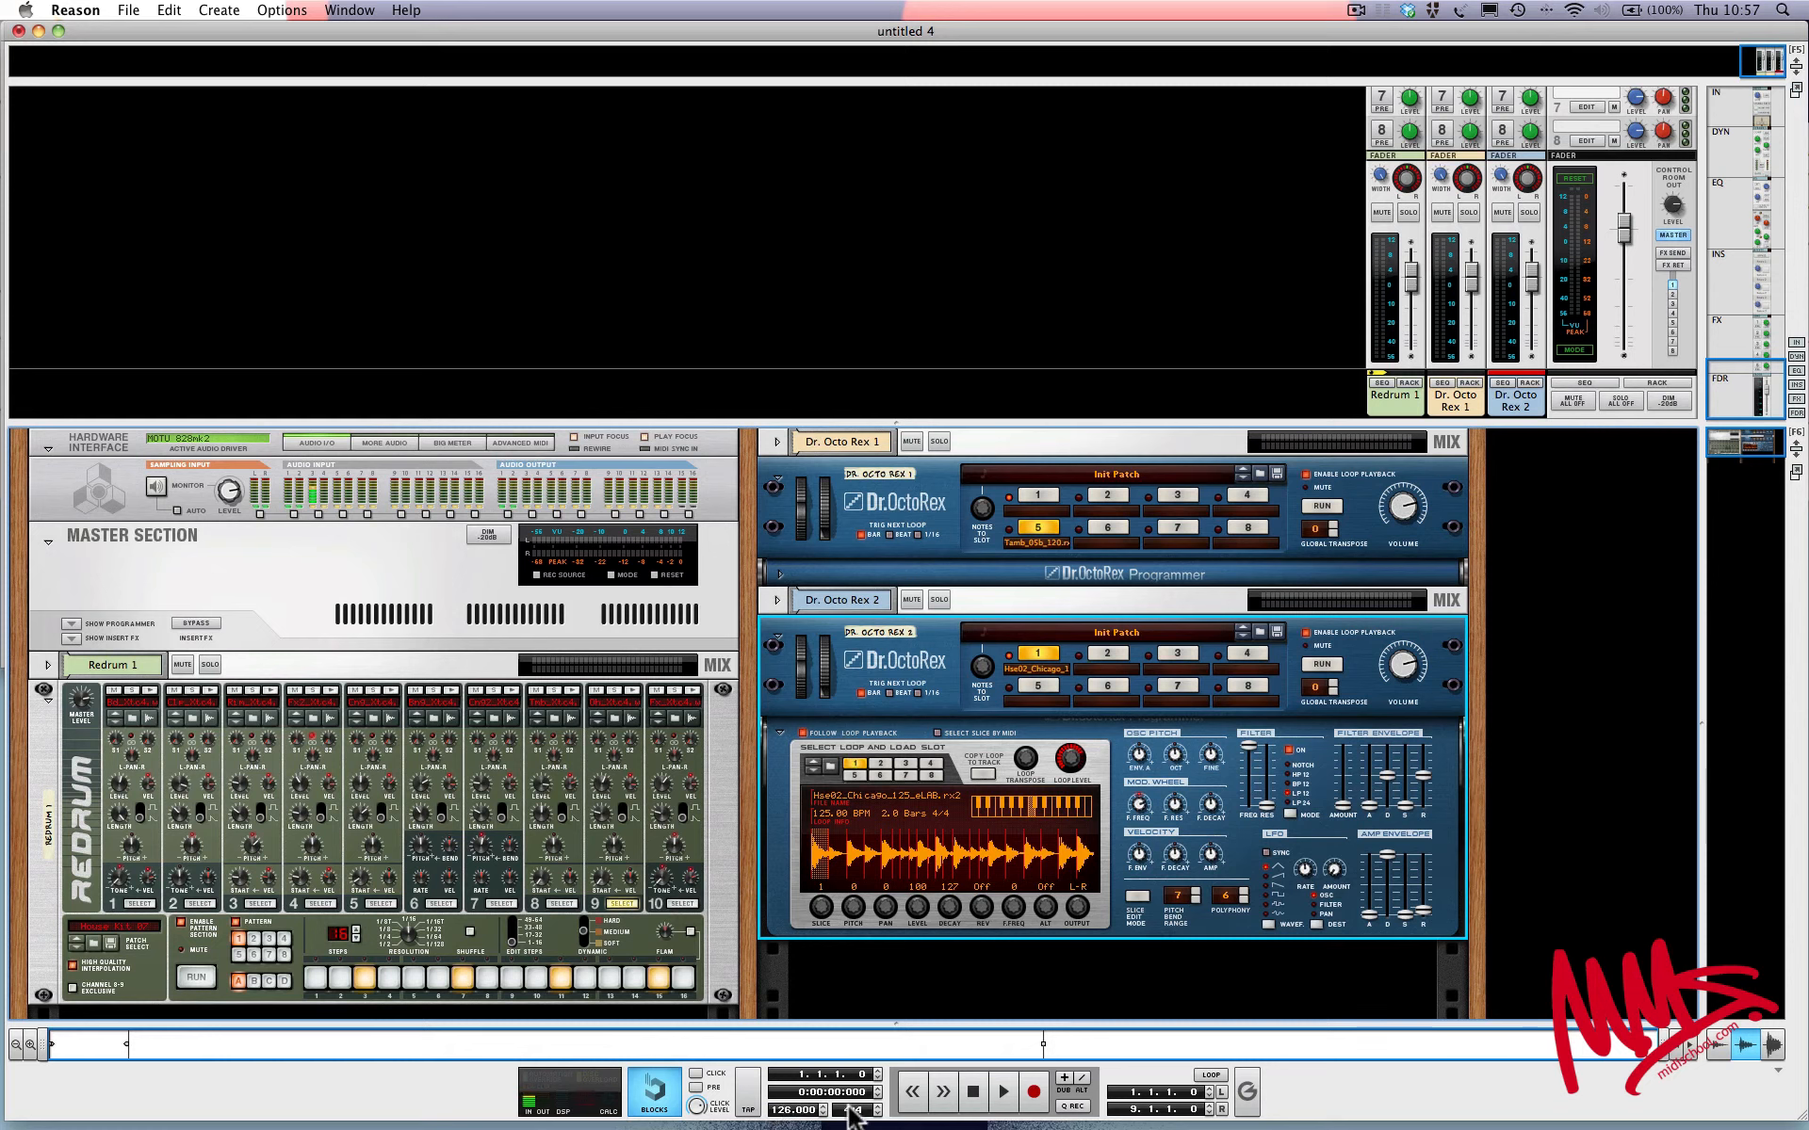
Step: Run the second Dr. Octo Rex and switch its playback to loop slots 2 and 8, then back to slot 1
left_click(1323, 664)
left_click(1111, 656)
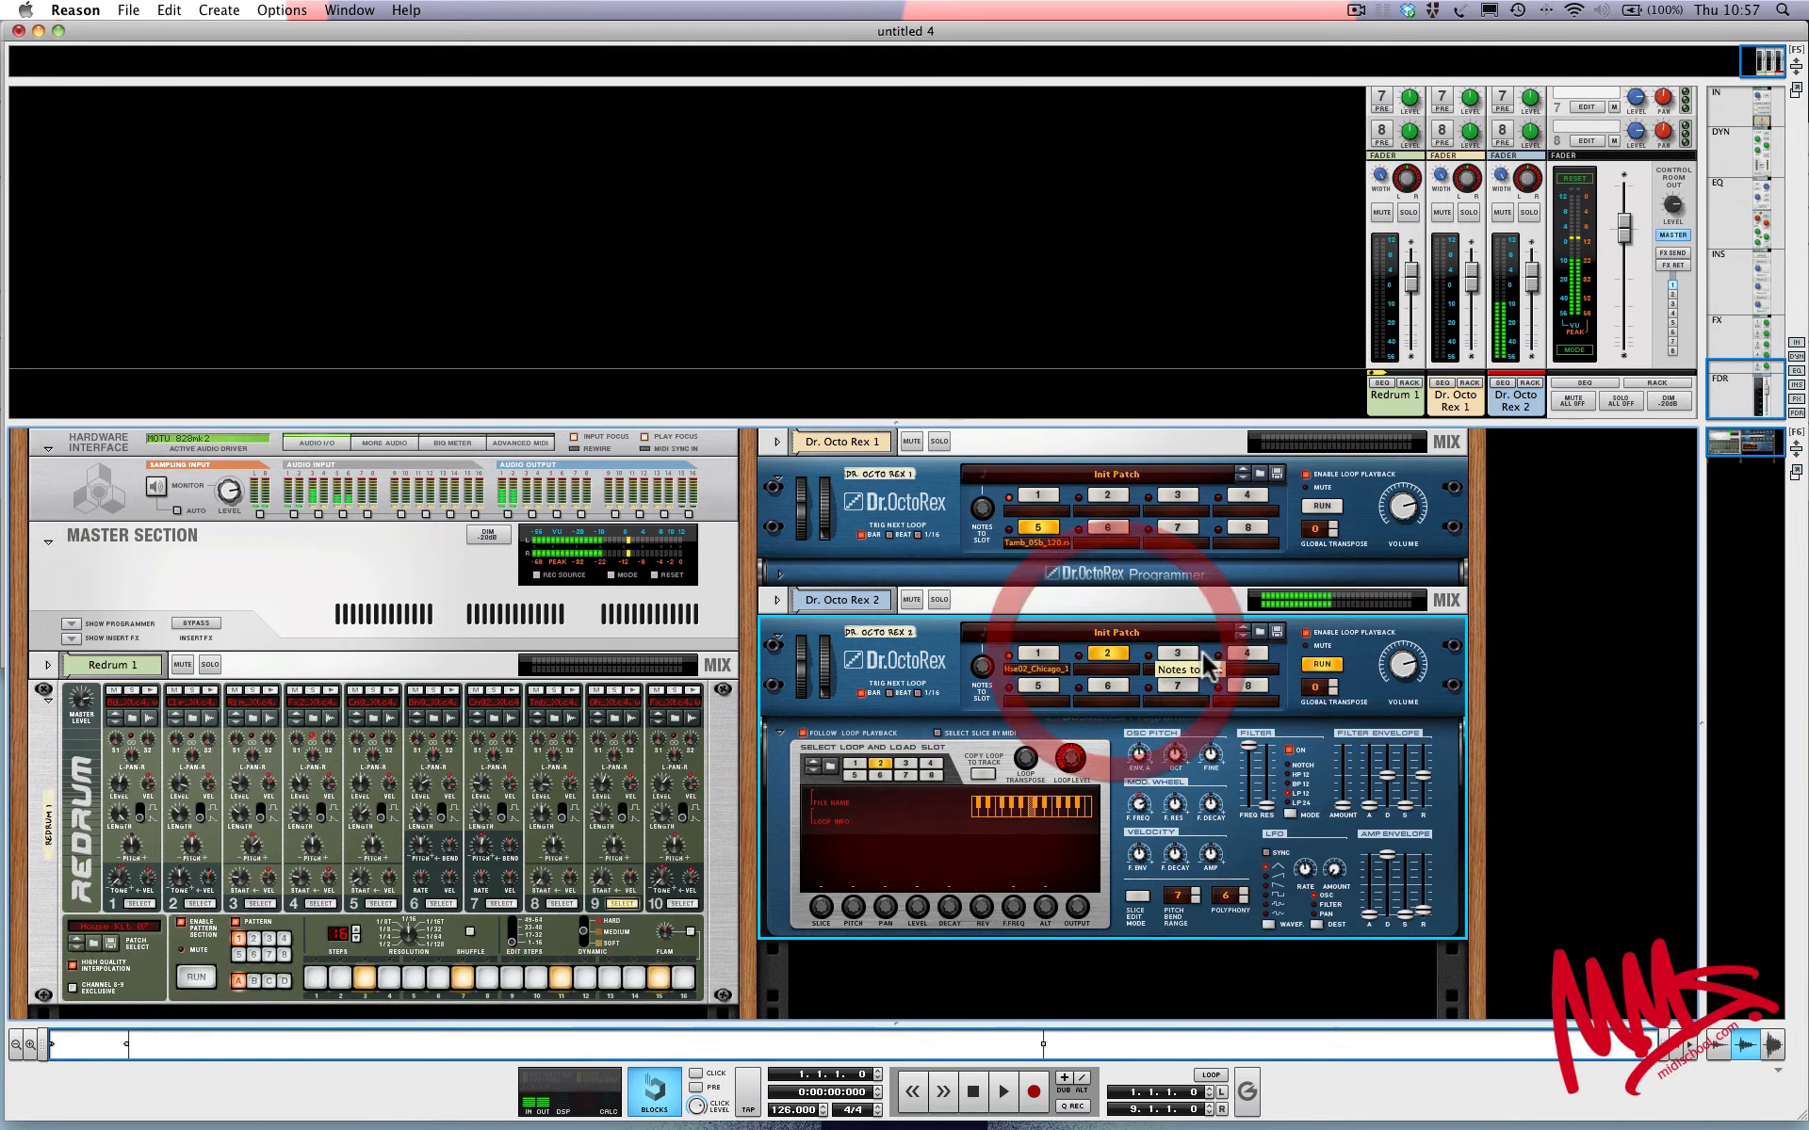
left_click(1247, 685)
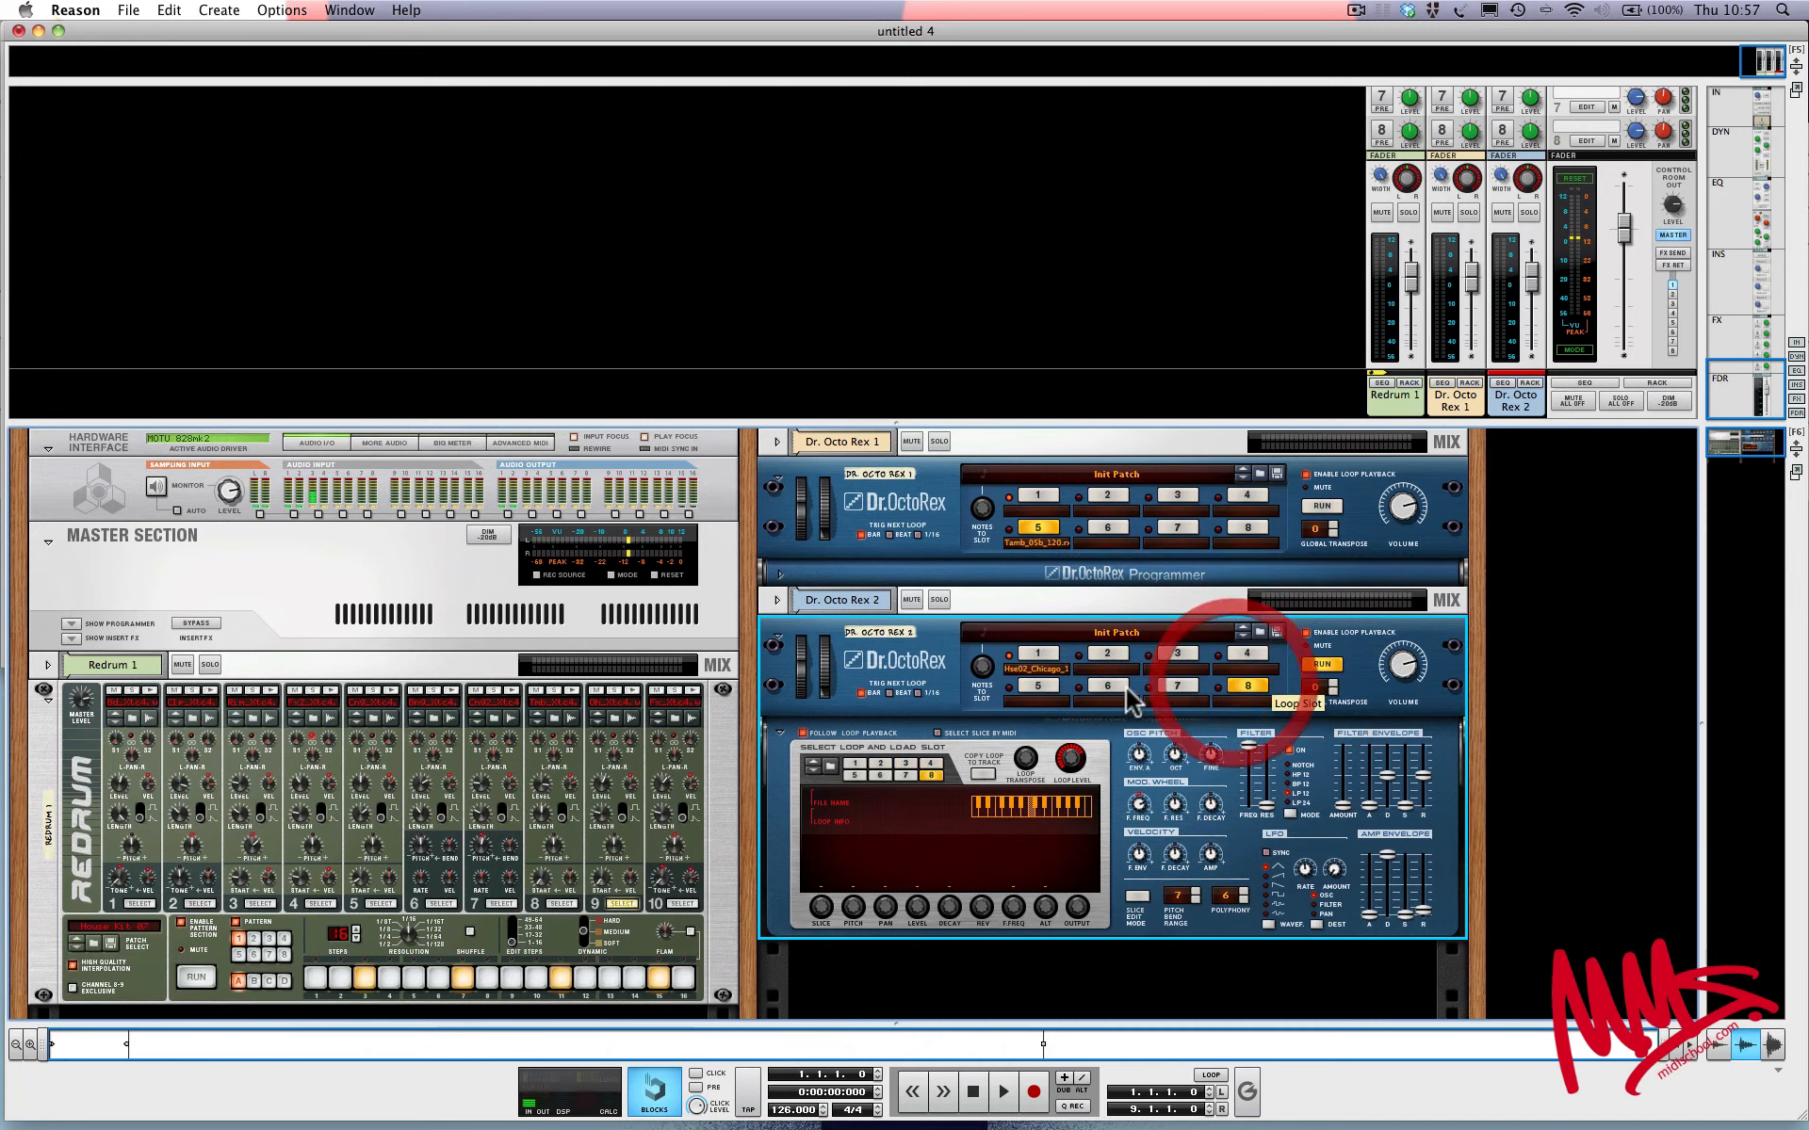
left_click(1038, 653)
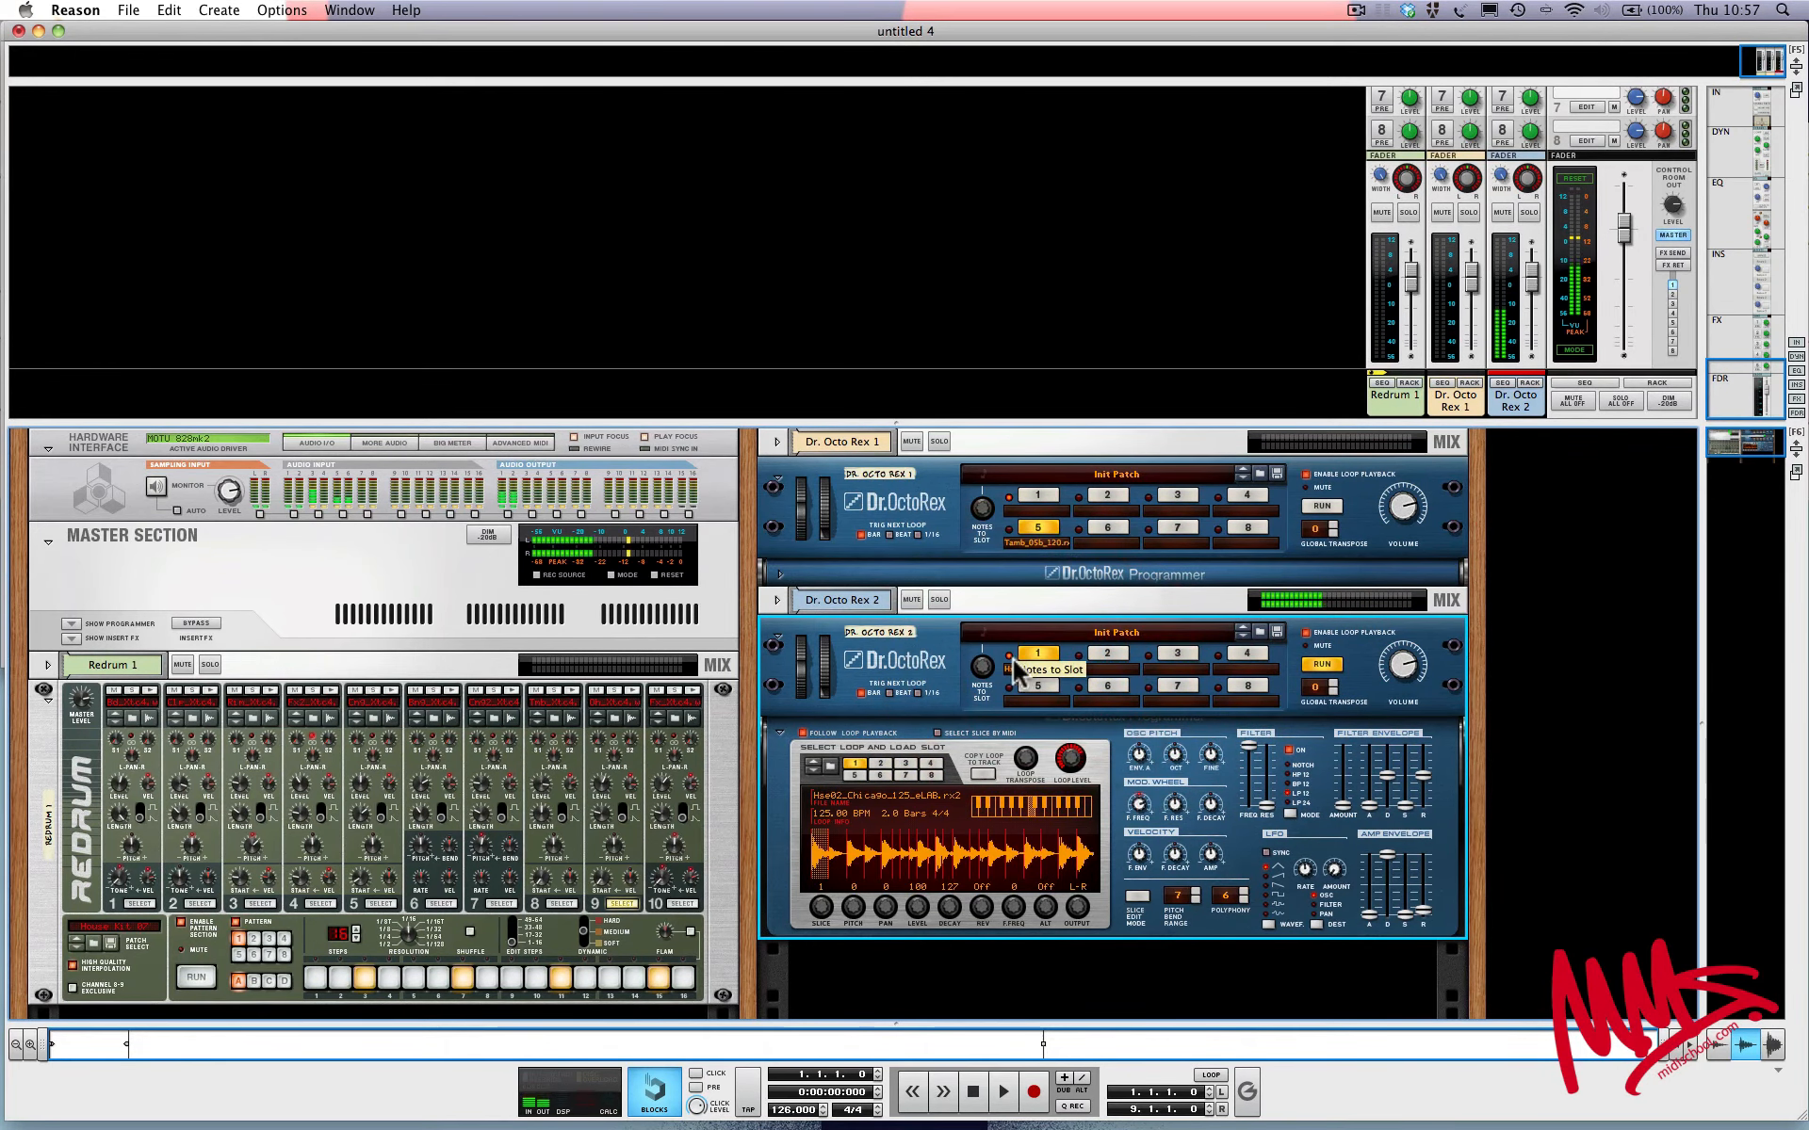
Step: Run the first Dr. Octo Rex and Redrum alongside, and balance the mix with Redrum raised to about 3.88 dB and Dr. Octo Rex 1 lowered
left_click(1331, 513)
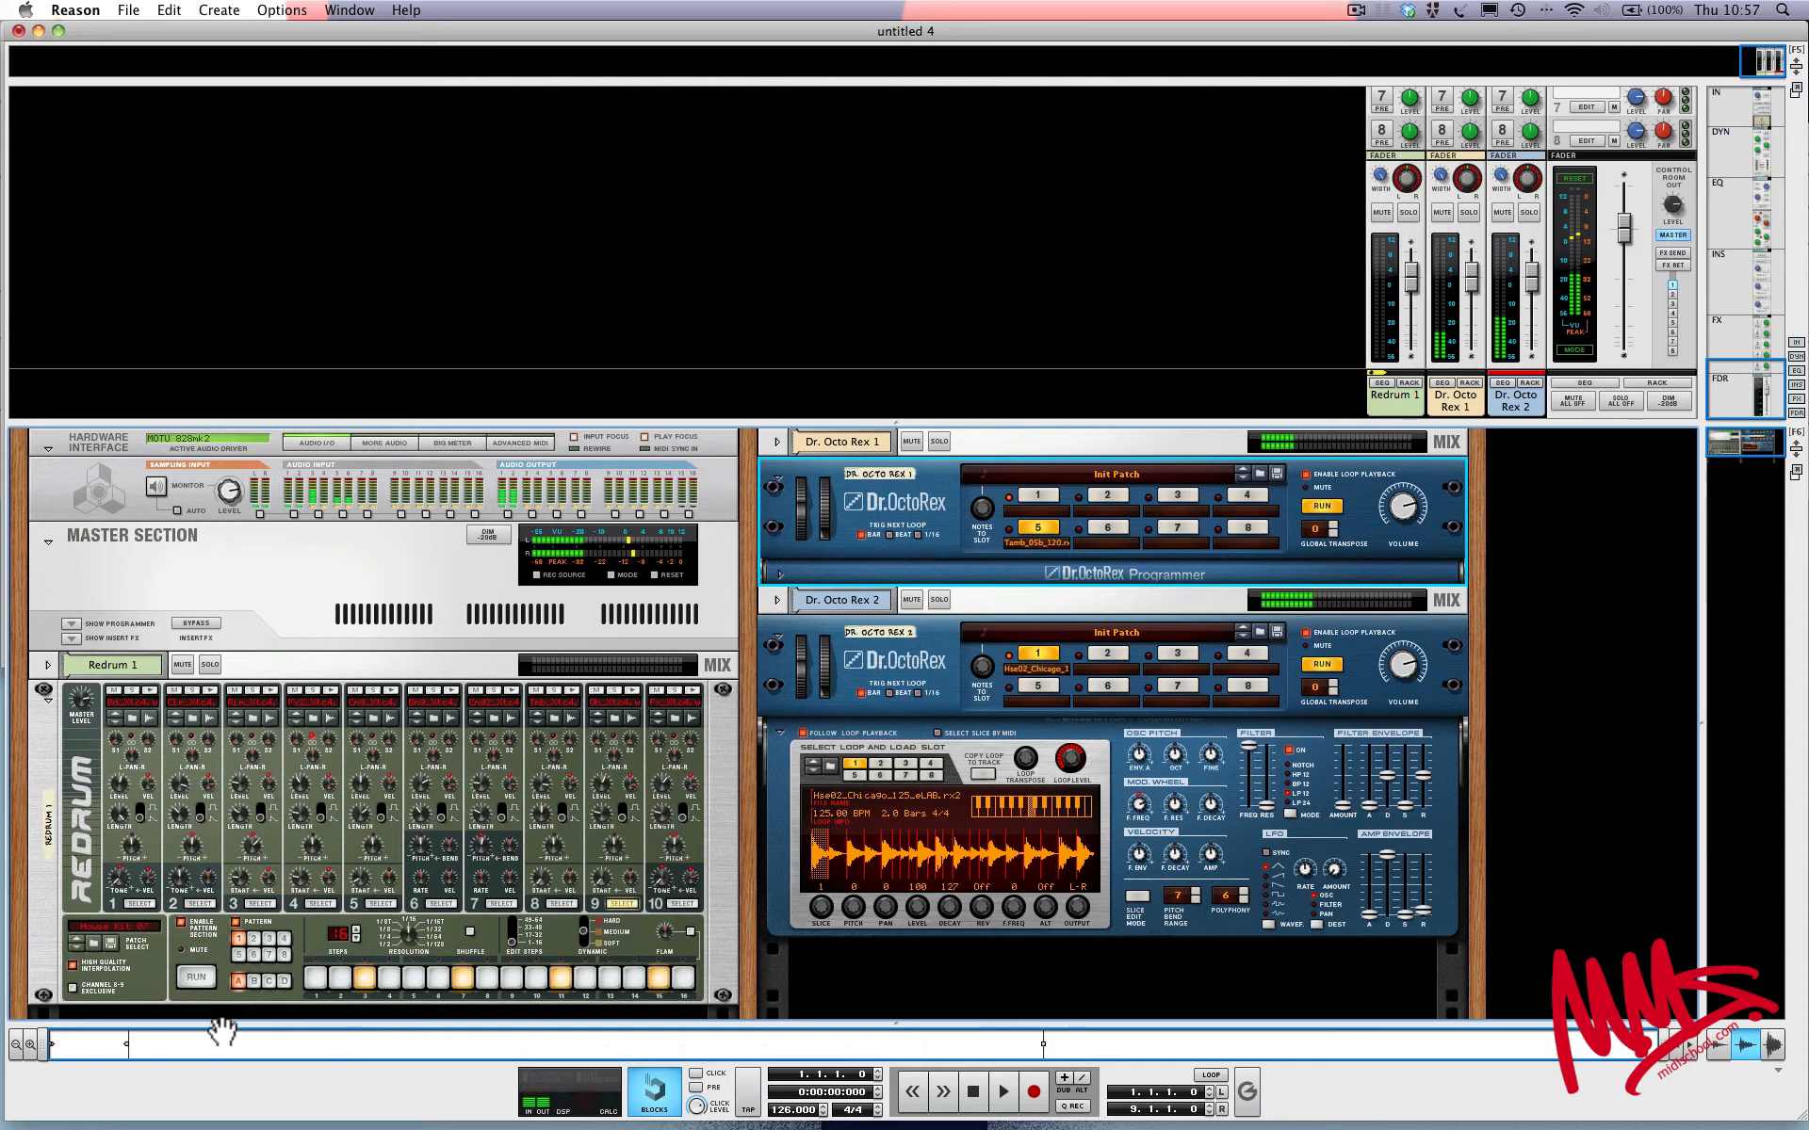
left_click(197, 977)
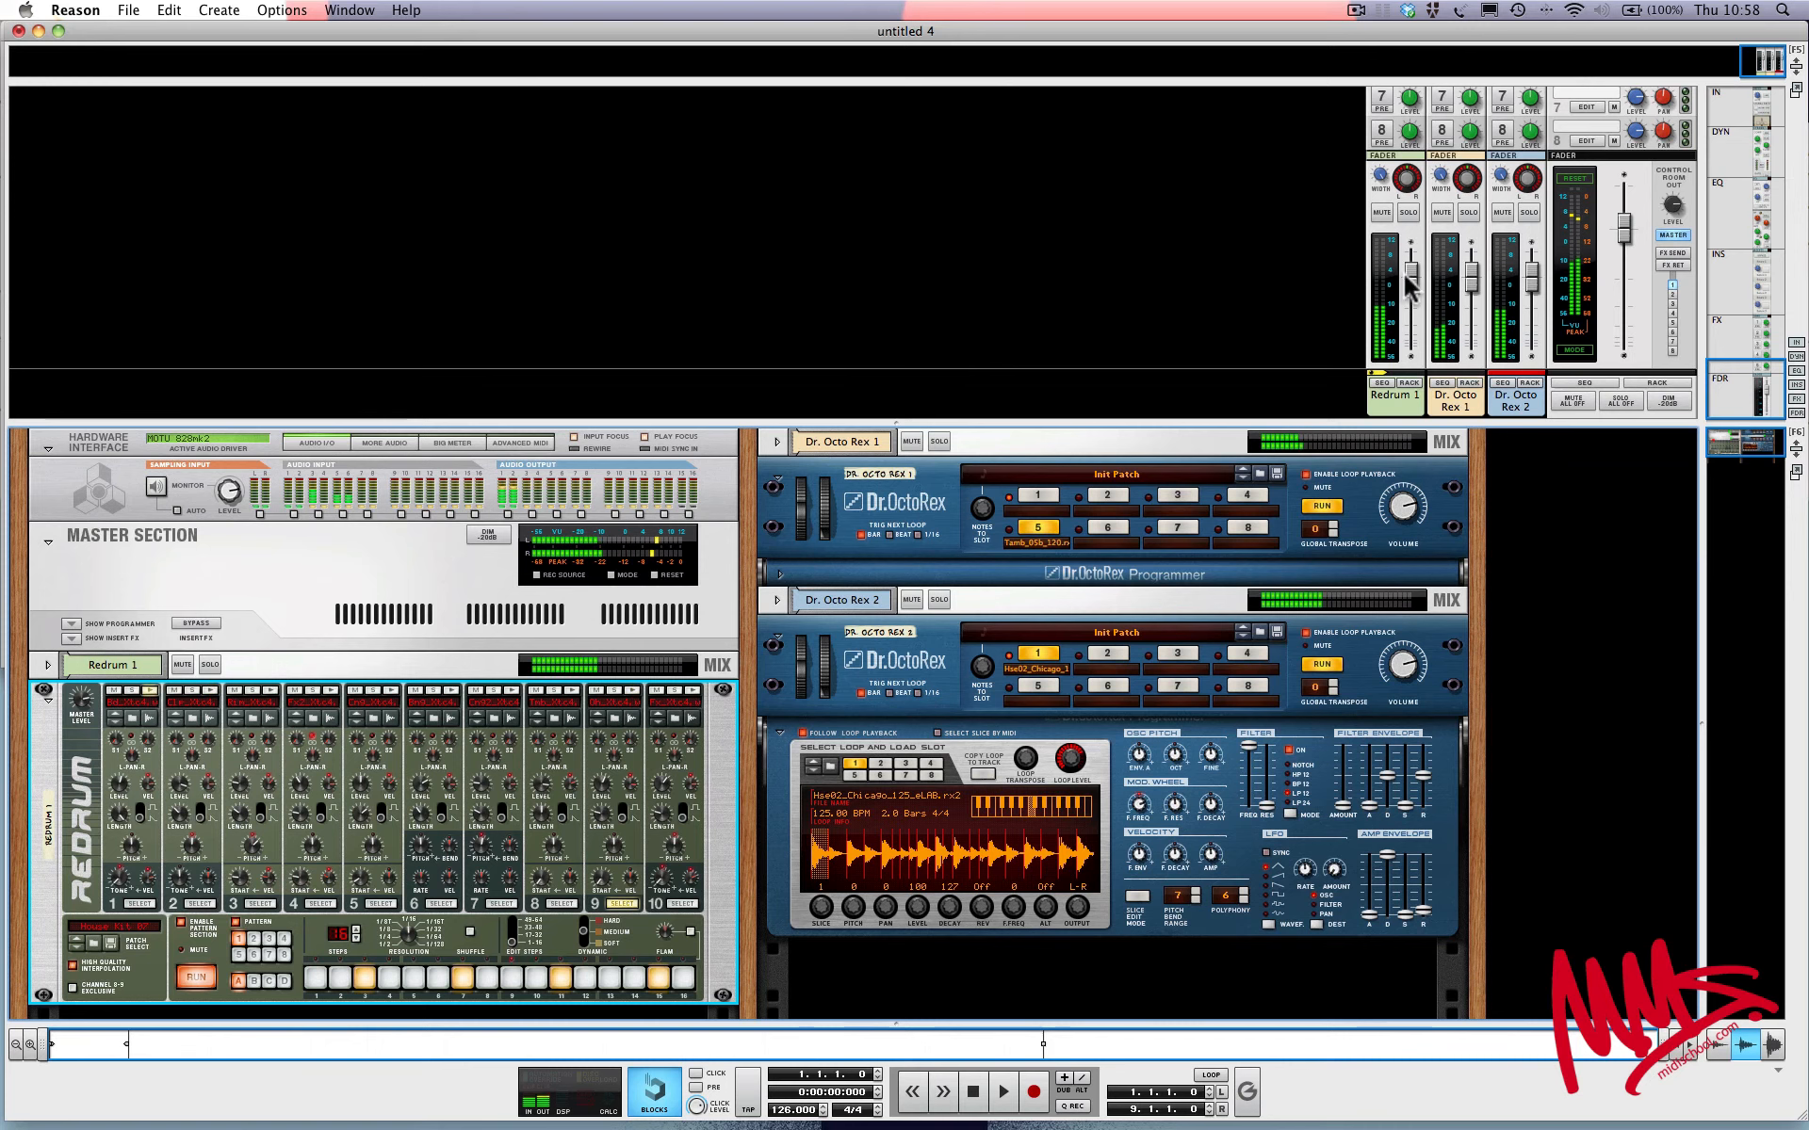
left_click_drag(1411, 279, 1411, 271)
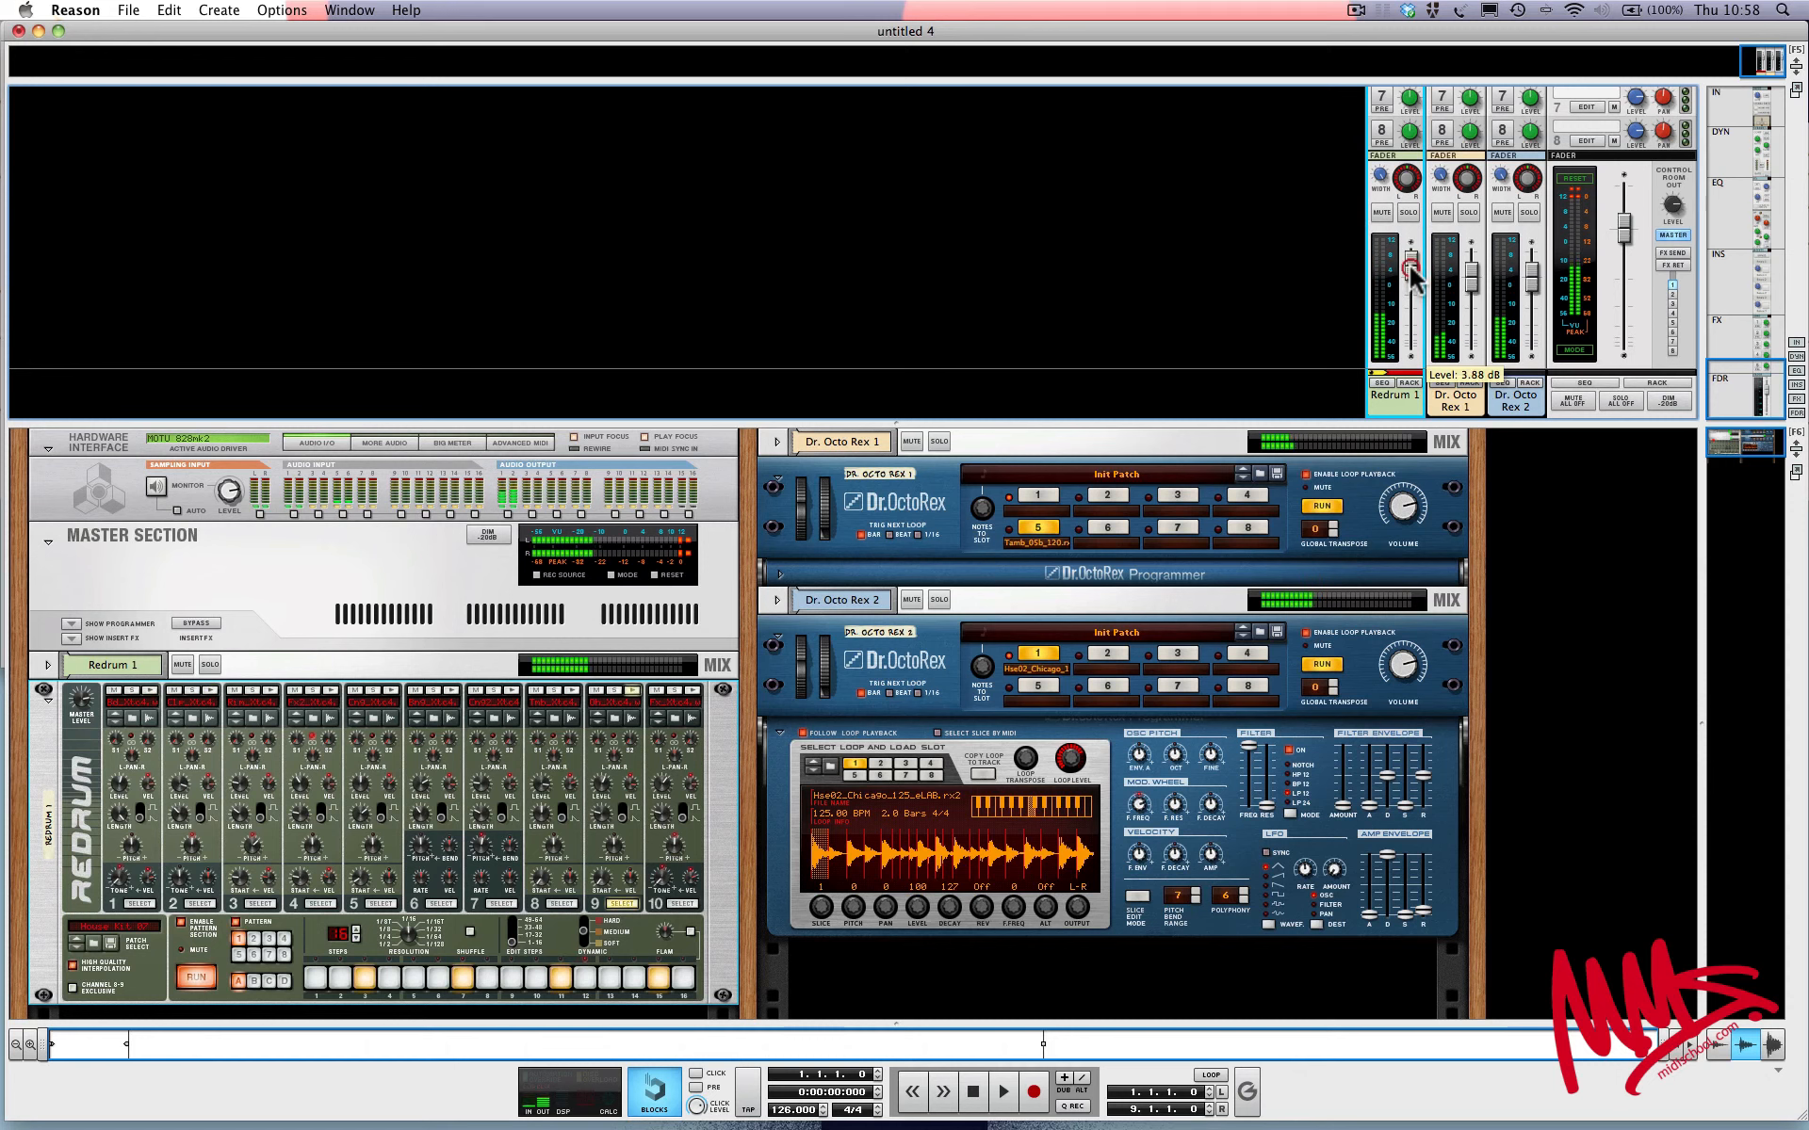
mouse_move(1471, 279)
left_mouse_down()
mouse_move(1478, 395)
mouse_move(1480, 294)
left_mouse_up()
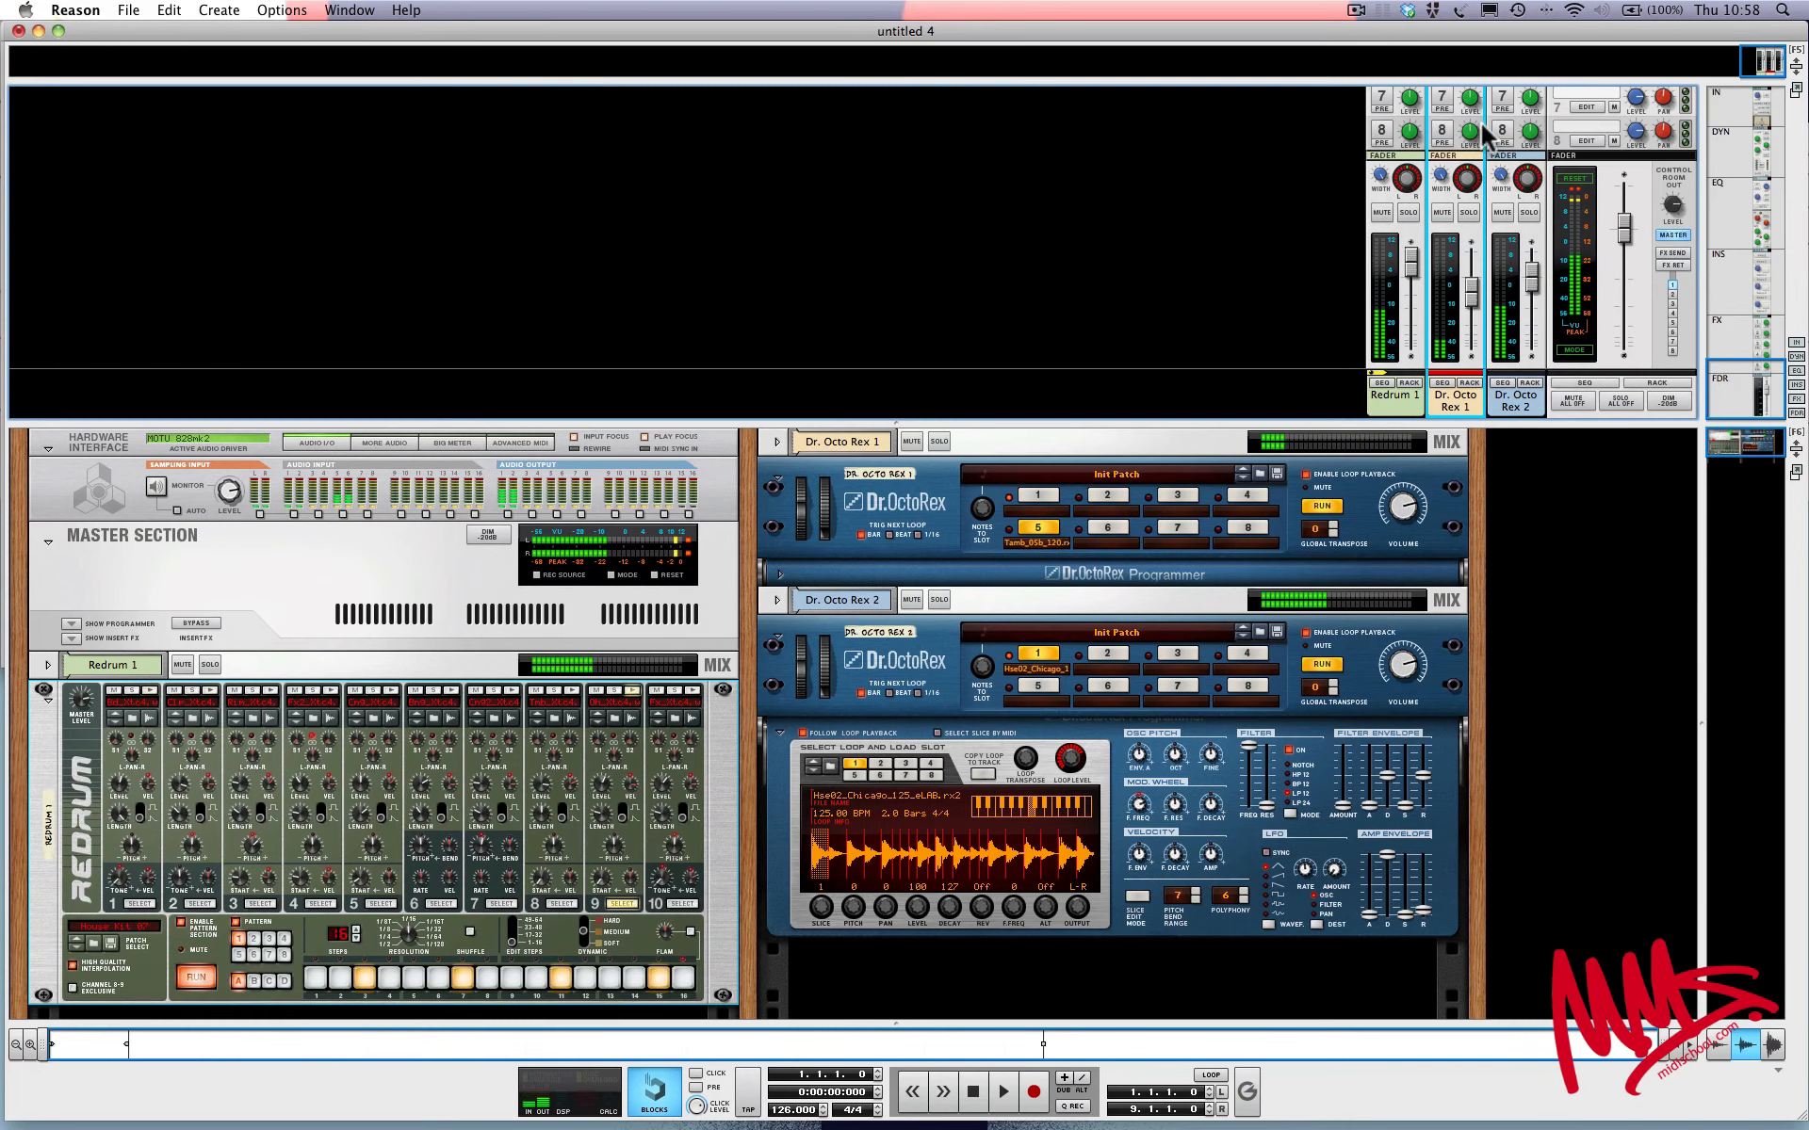
Step: Solo the Redrum channel while collapsing the second Dr. Octo Rex's programmer, and turn the solo off again
left_click(1400, 211)
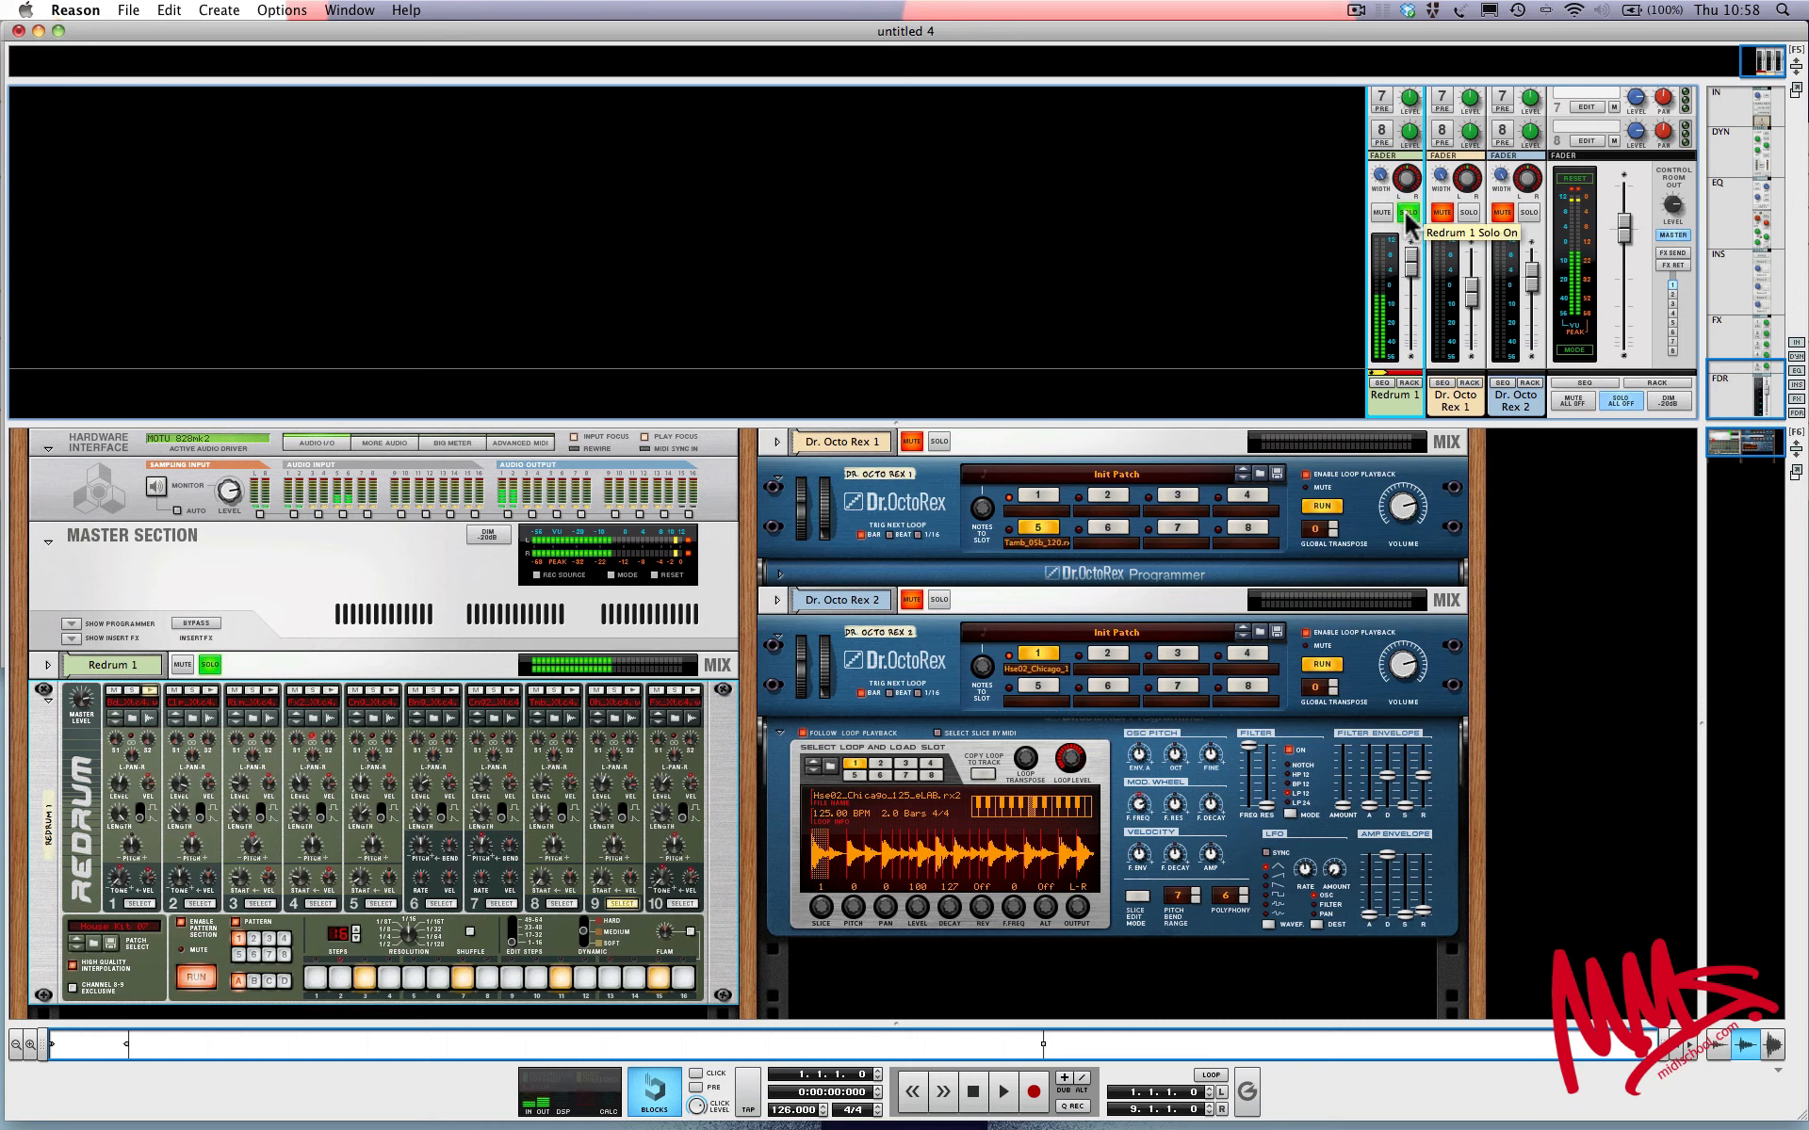
left_click(780, 732)
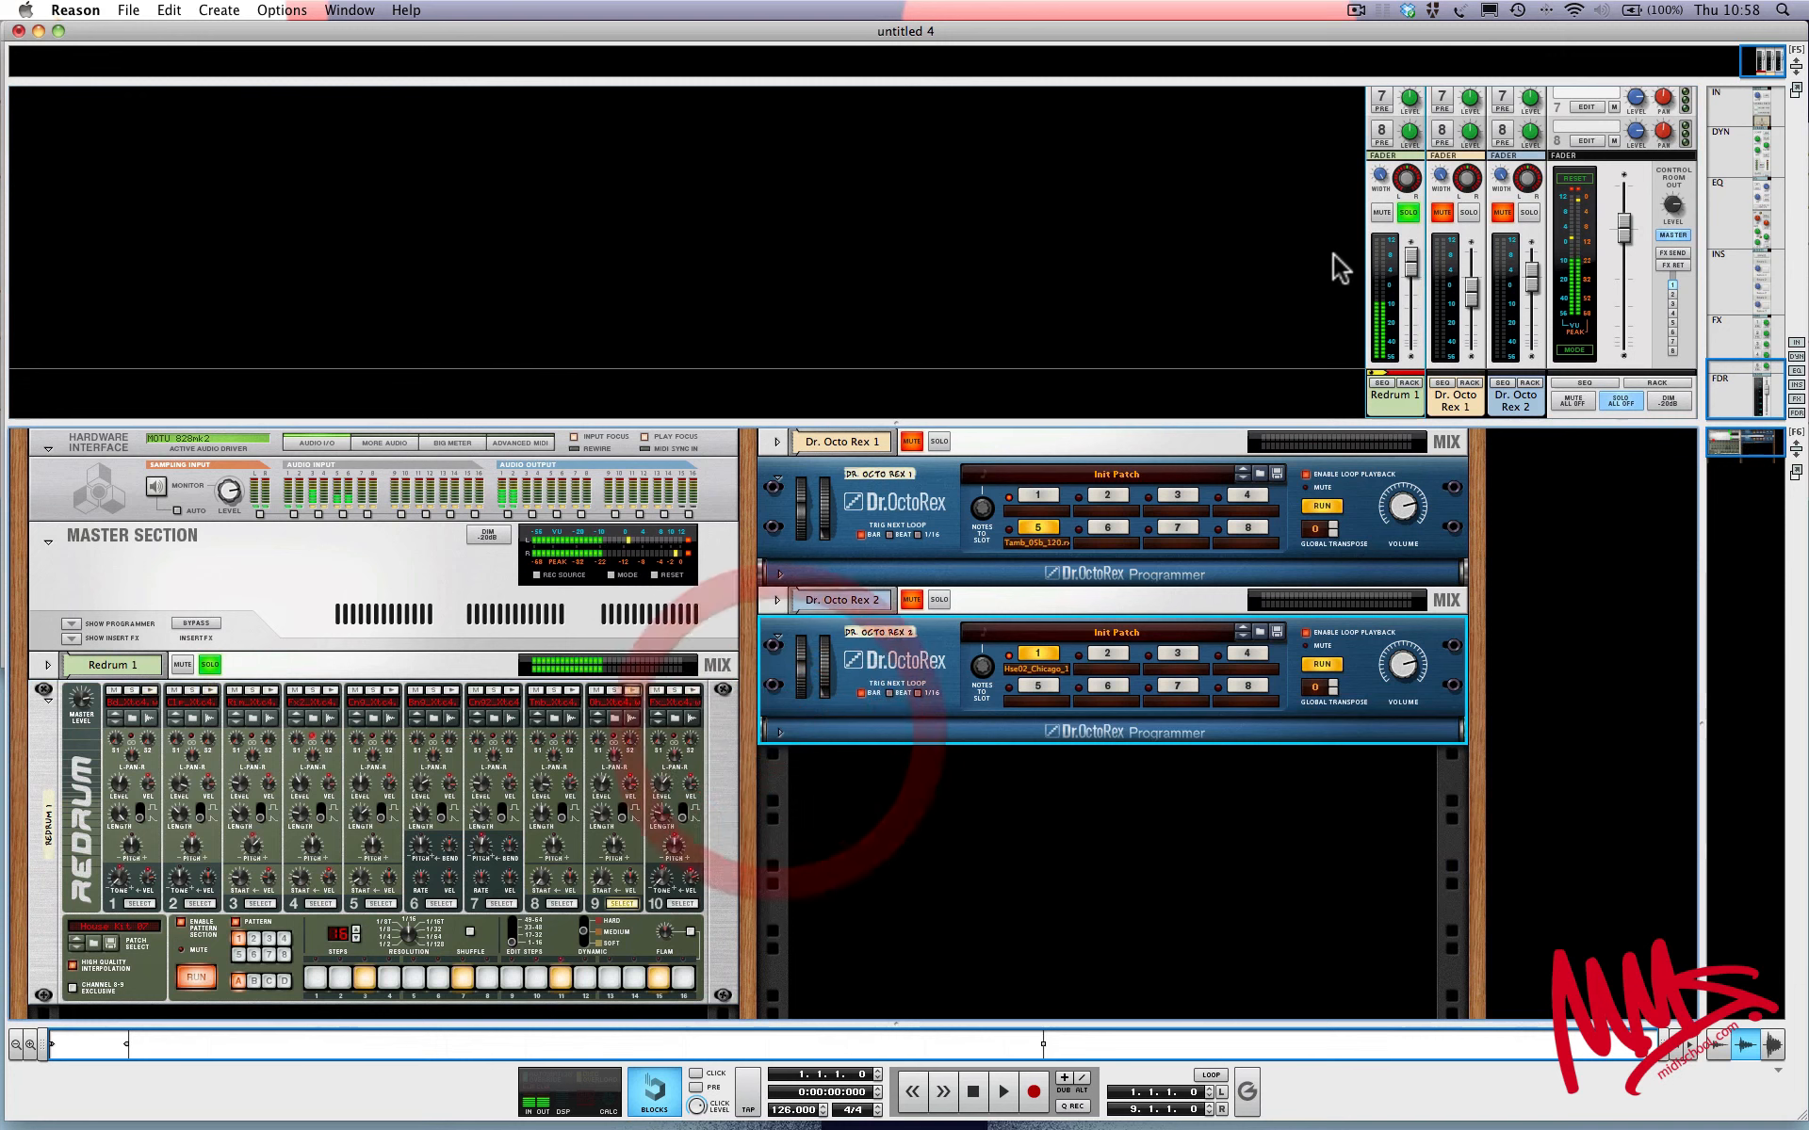
left_click(1406, 213)
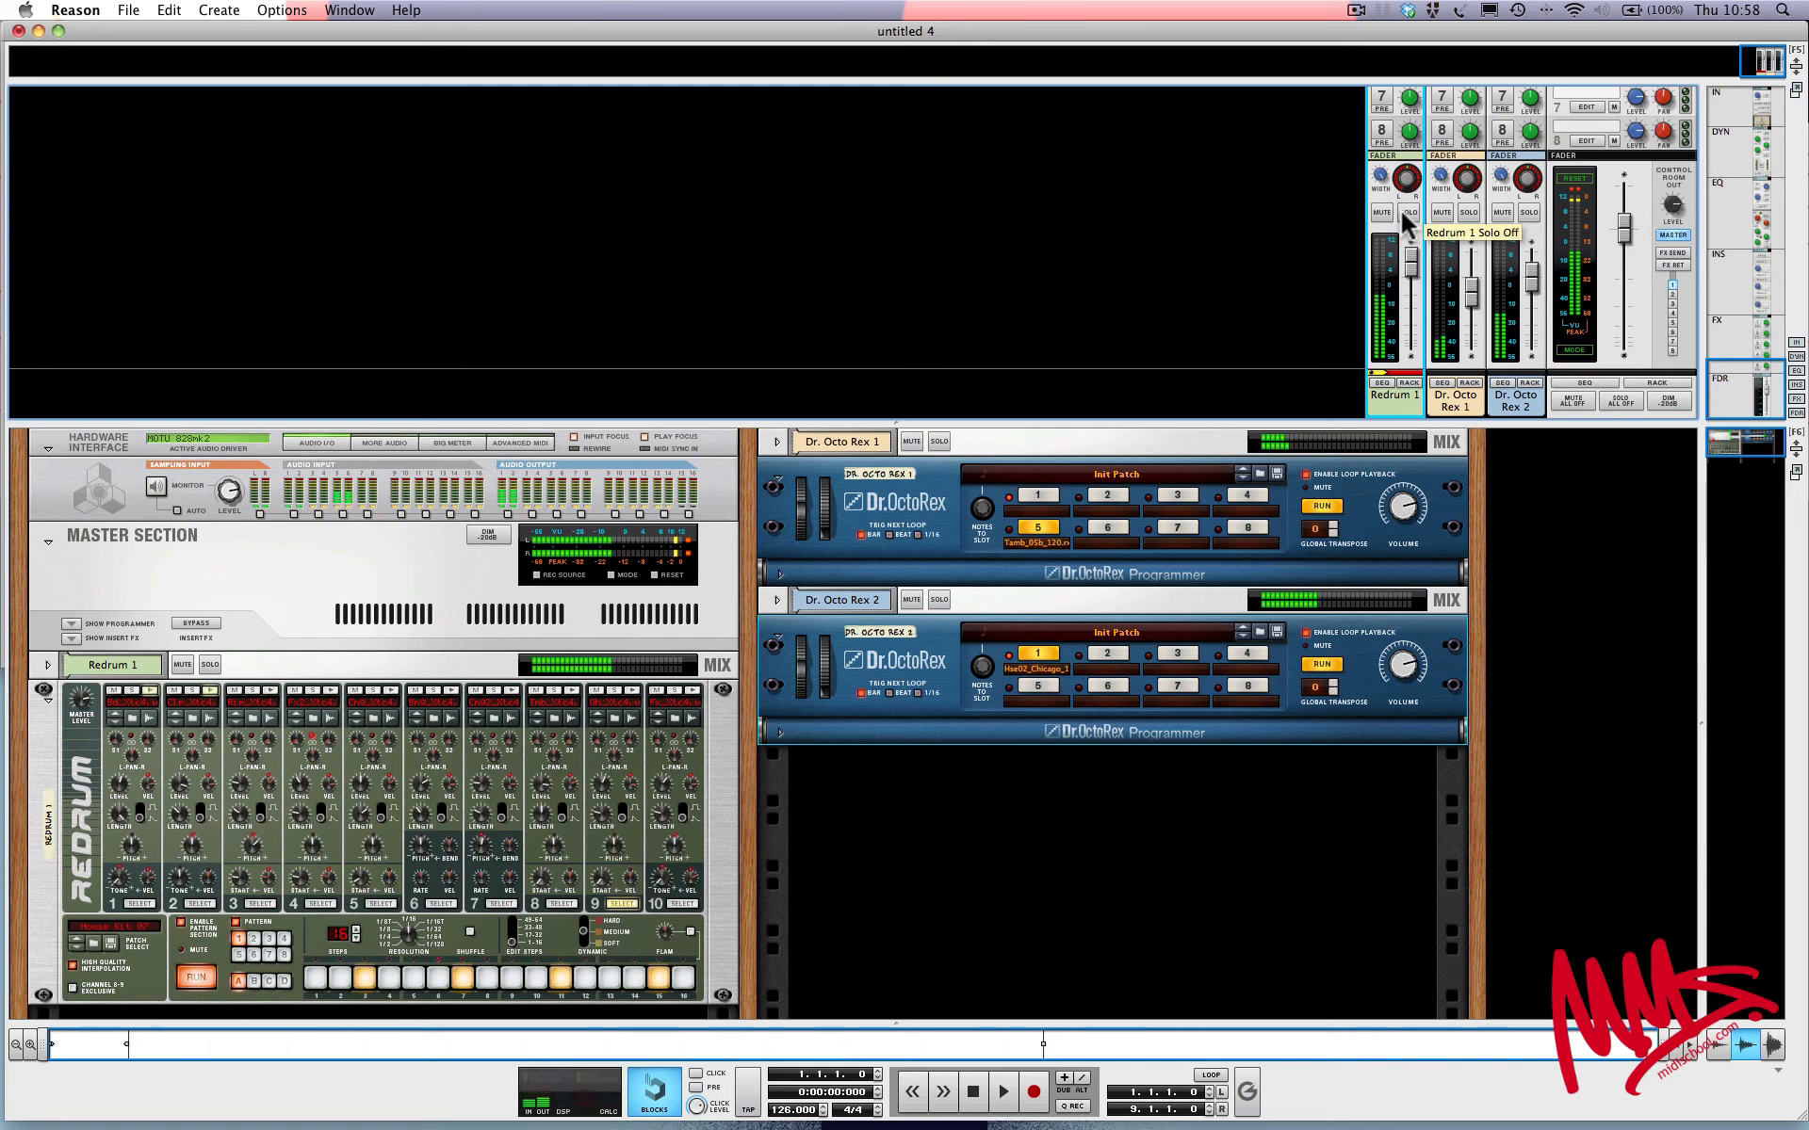
Step: Stop loop playback on both Dr. Octo Rex players
left_click(1322, 506)
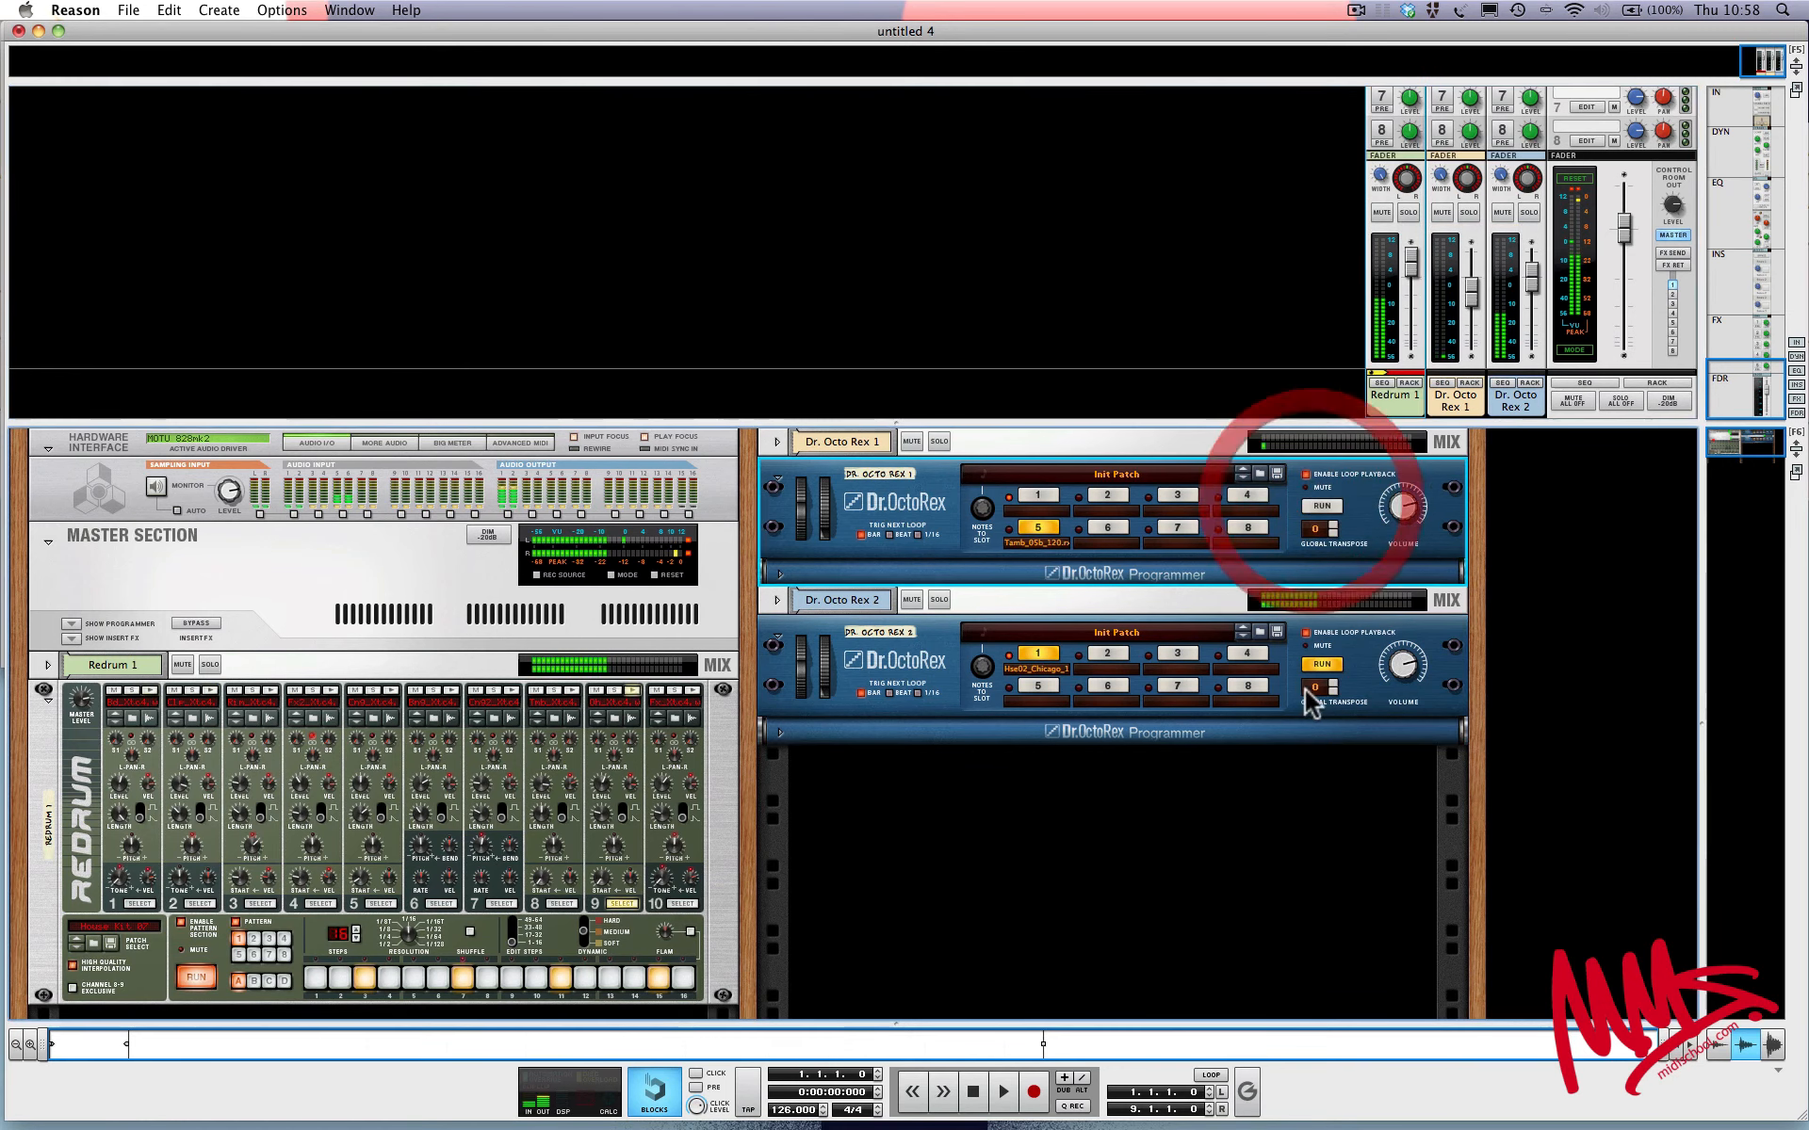
left_click(1322, 664)
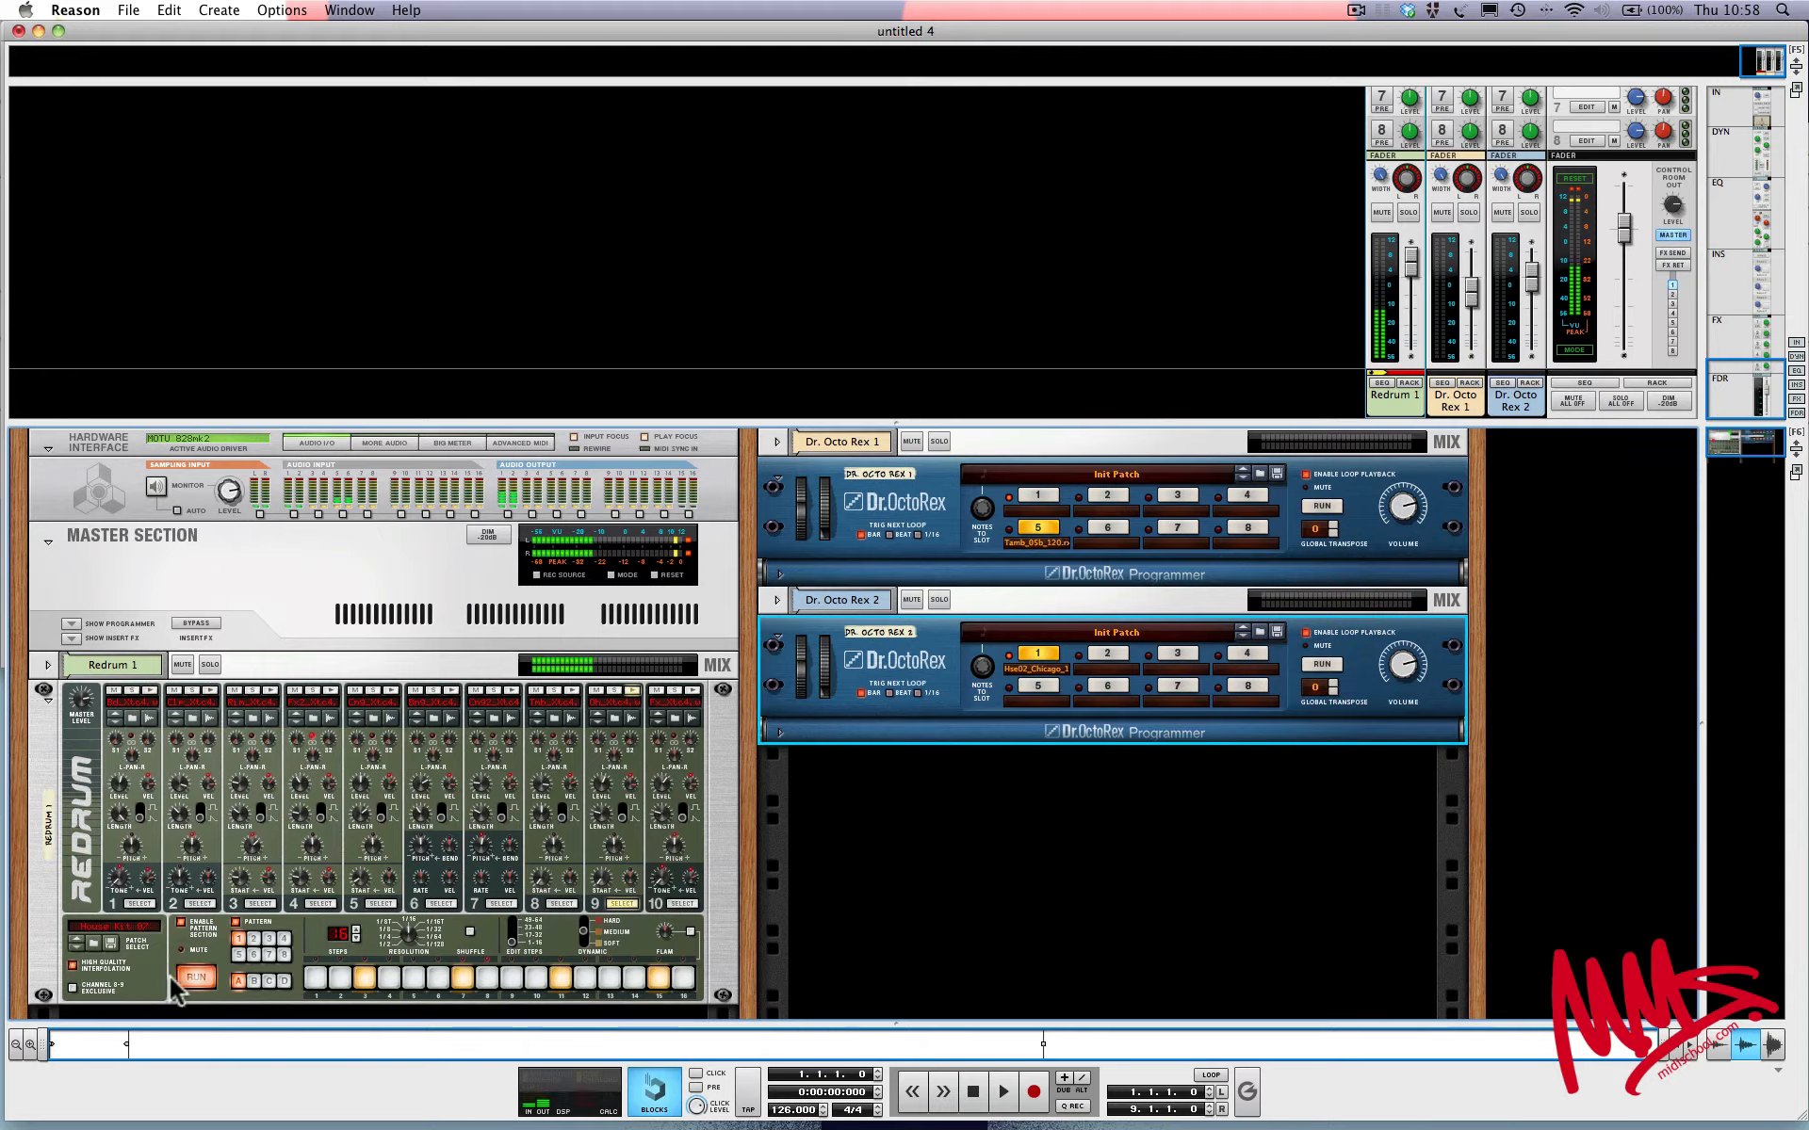